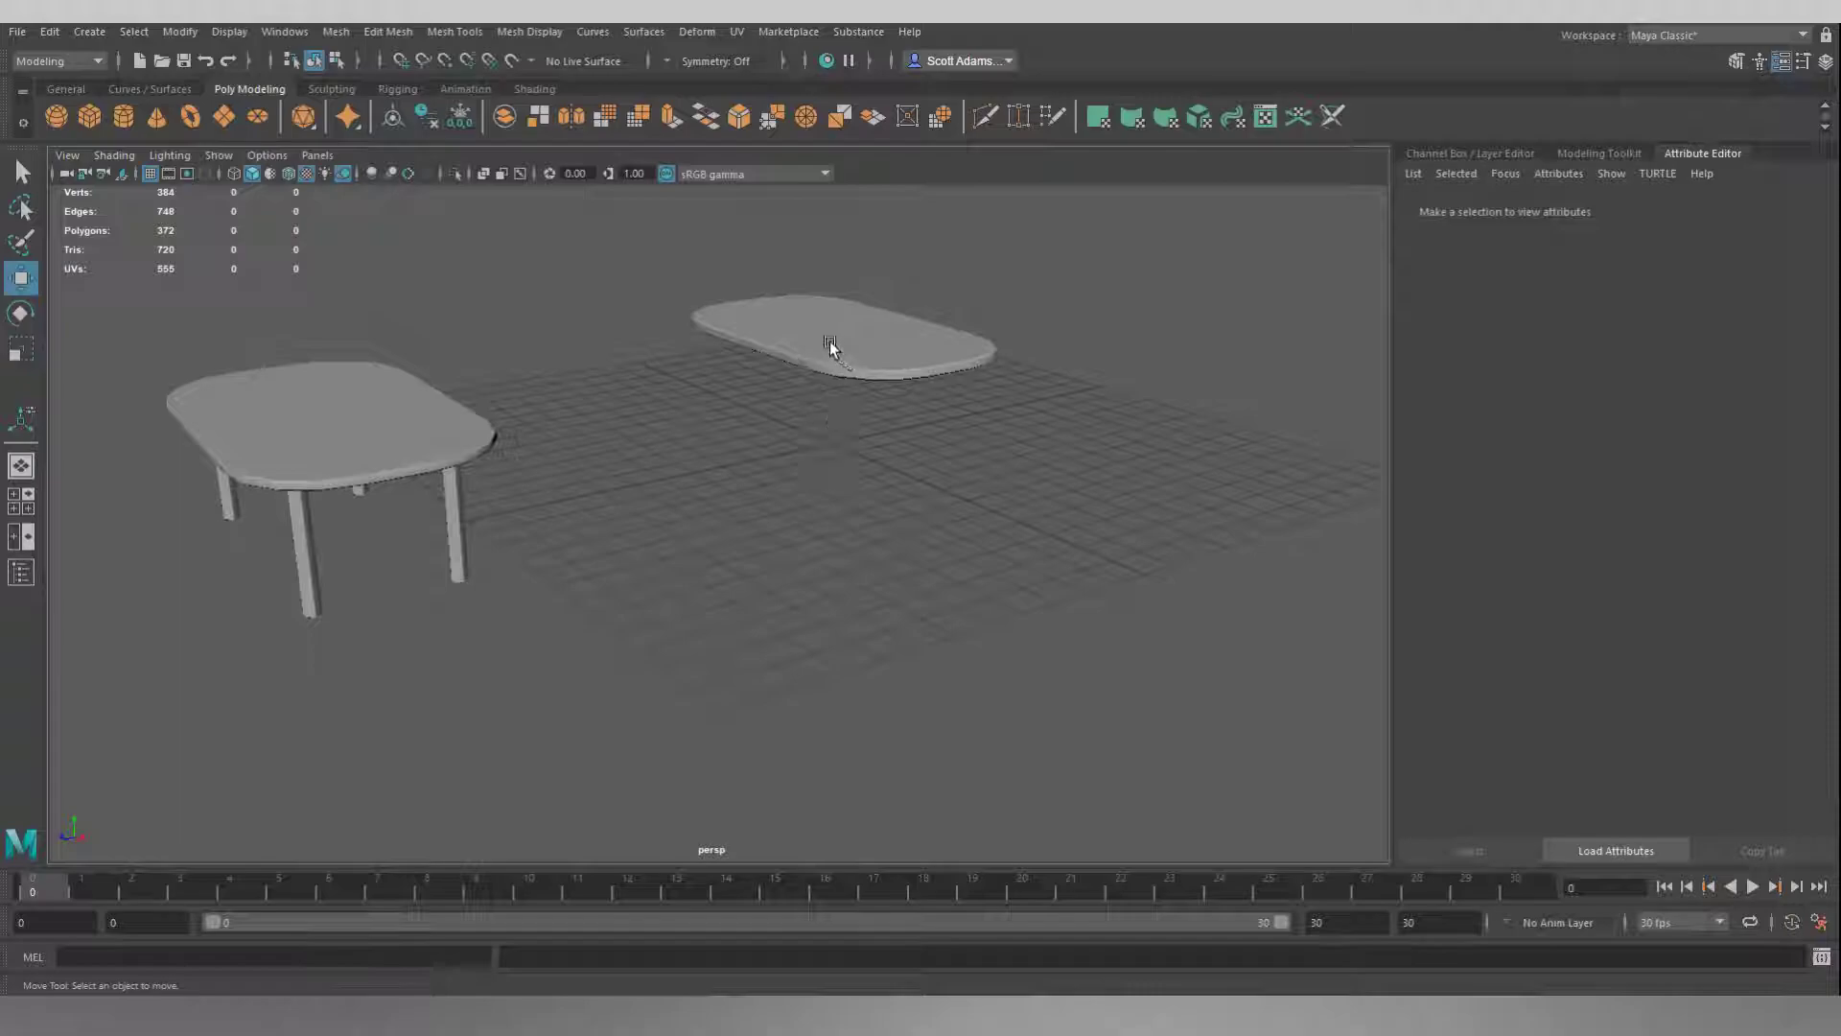
Examine the finished table and the bare tabletop from above and below, including the frame and legs under the finished one
alt+drag(948, 411, 790, 458)
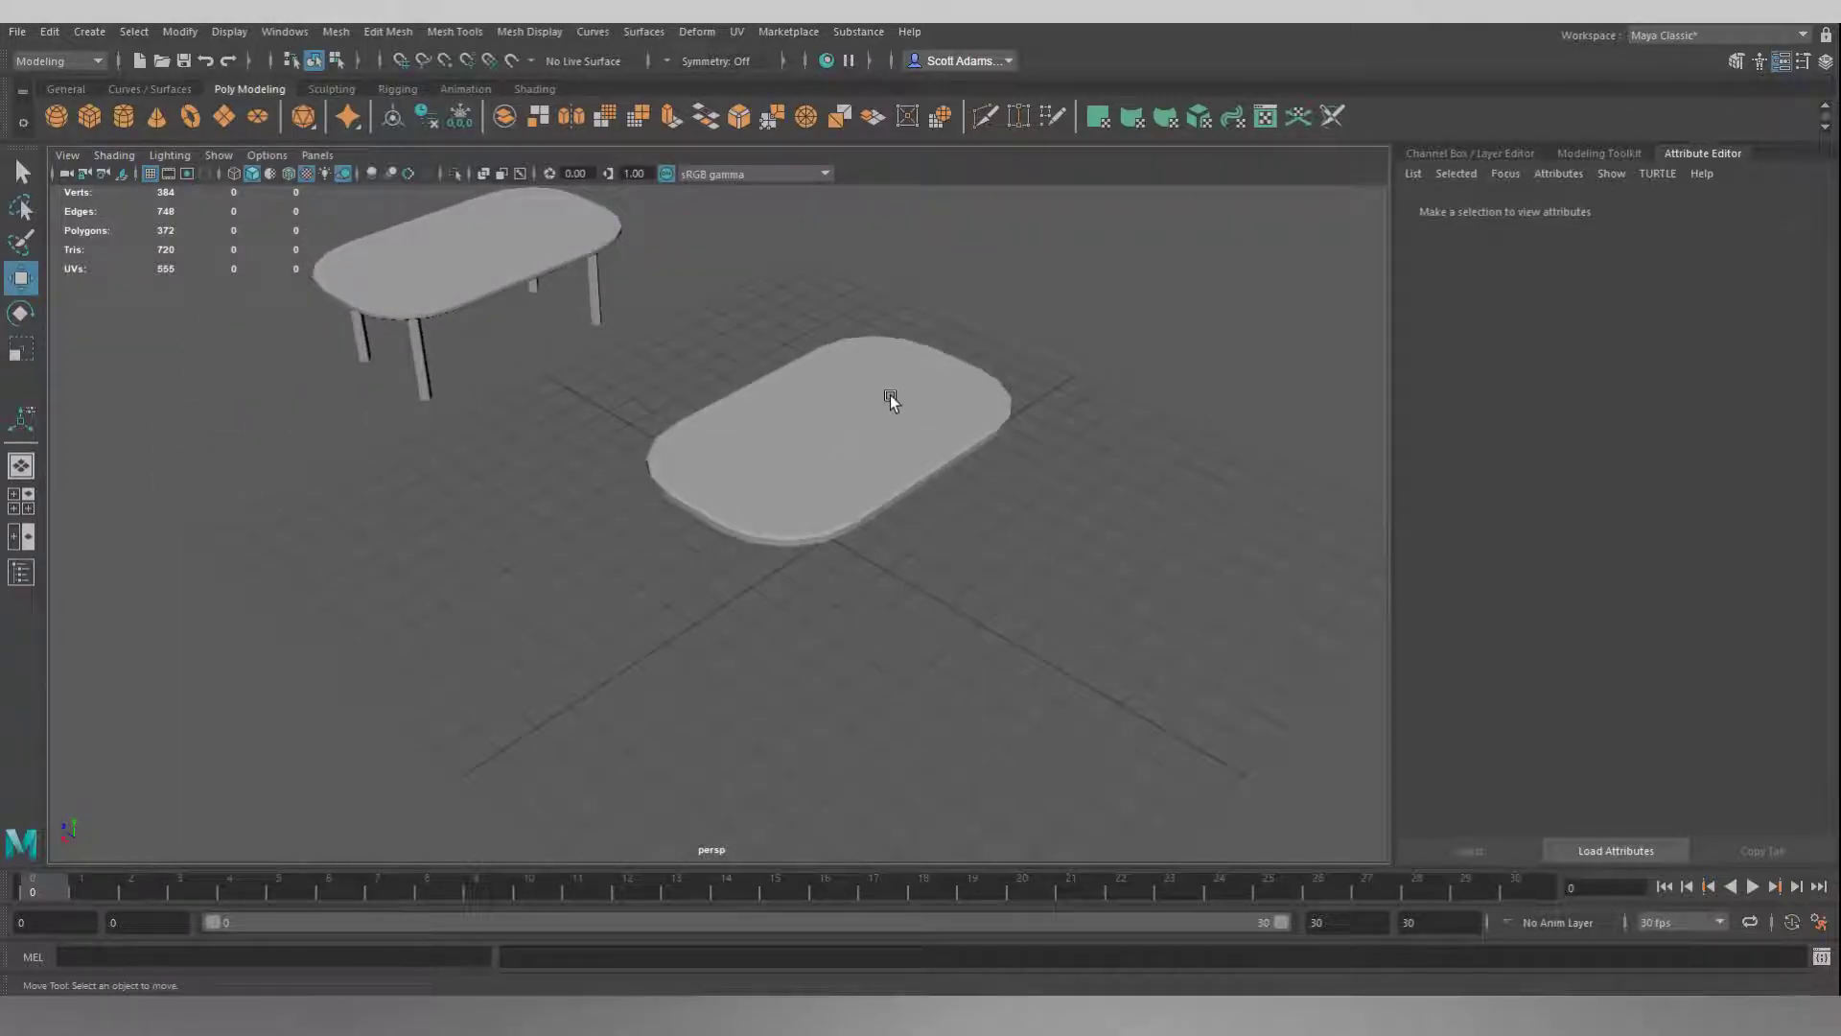
click(789, 485)
click(984, 566)
alt+drag(984, 567, 986, 527)
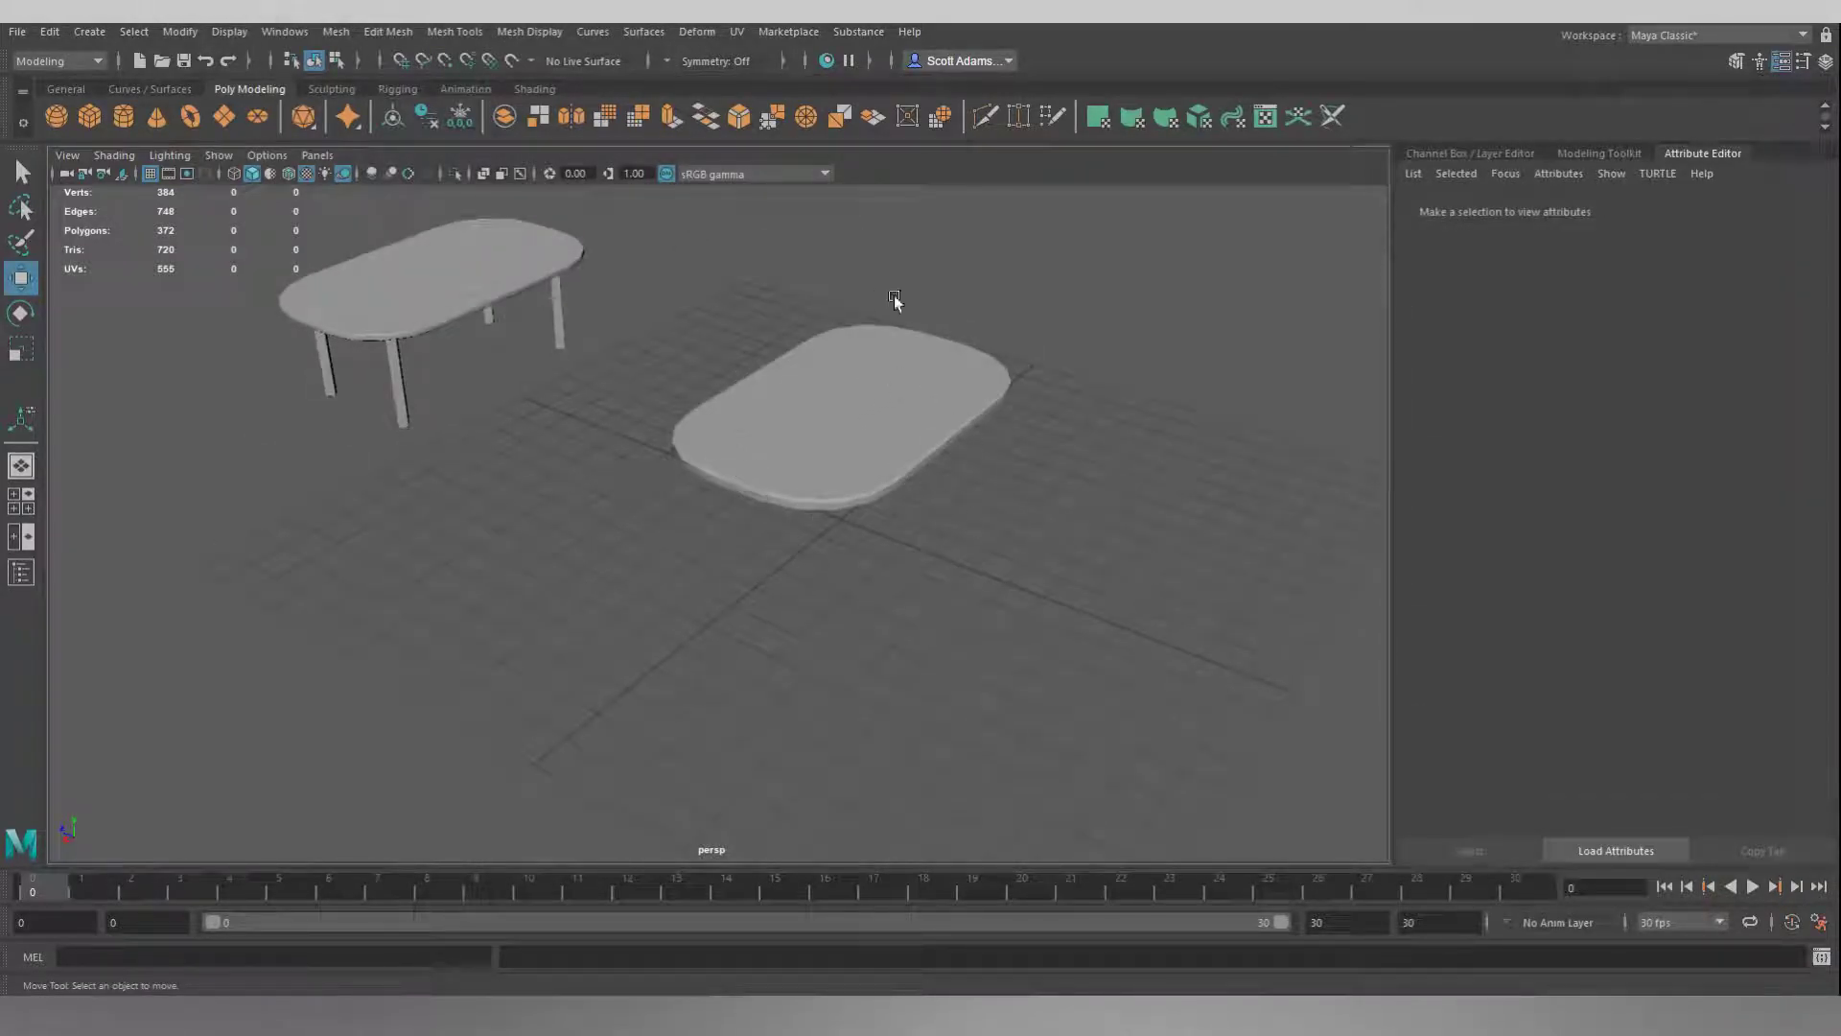
mouse_move(872, 583)
alt+mouse_down()
mouse_move(895, 521)
mouse_move(896, 556)
alt+mouse_up()
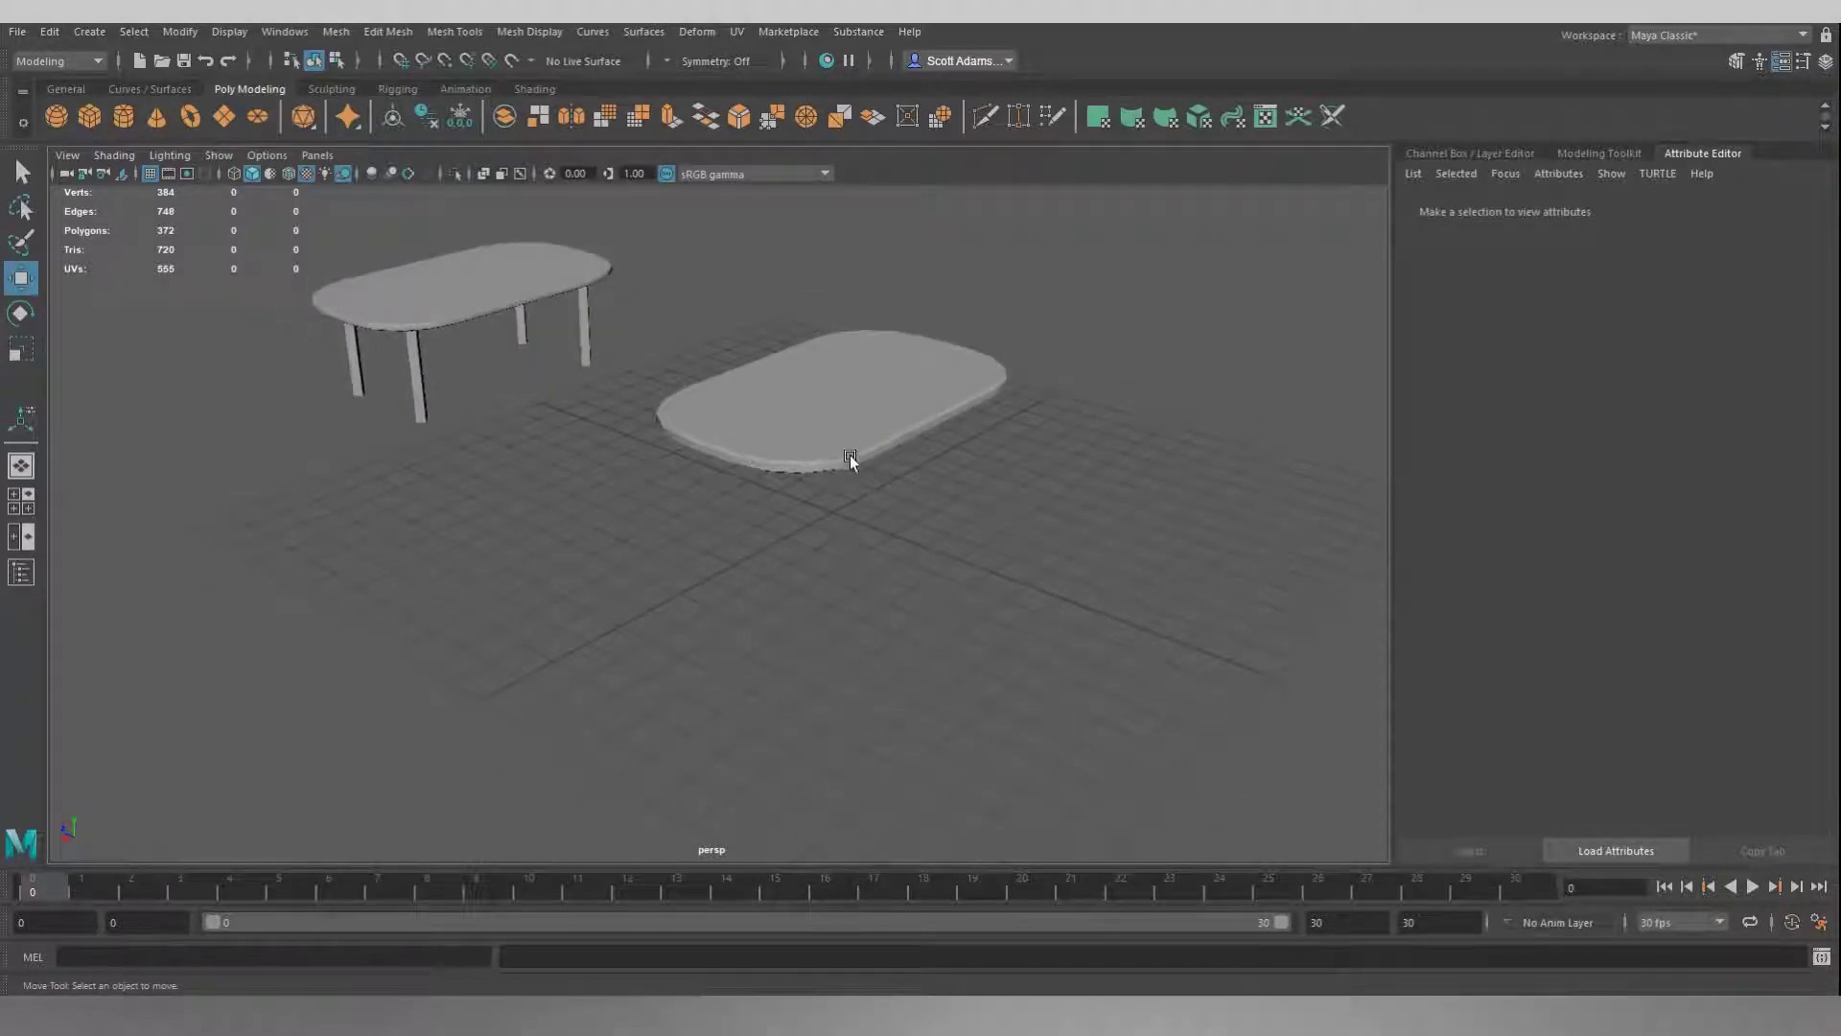
alt+drag(596, 489, 797, 443)
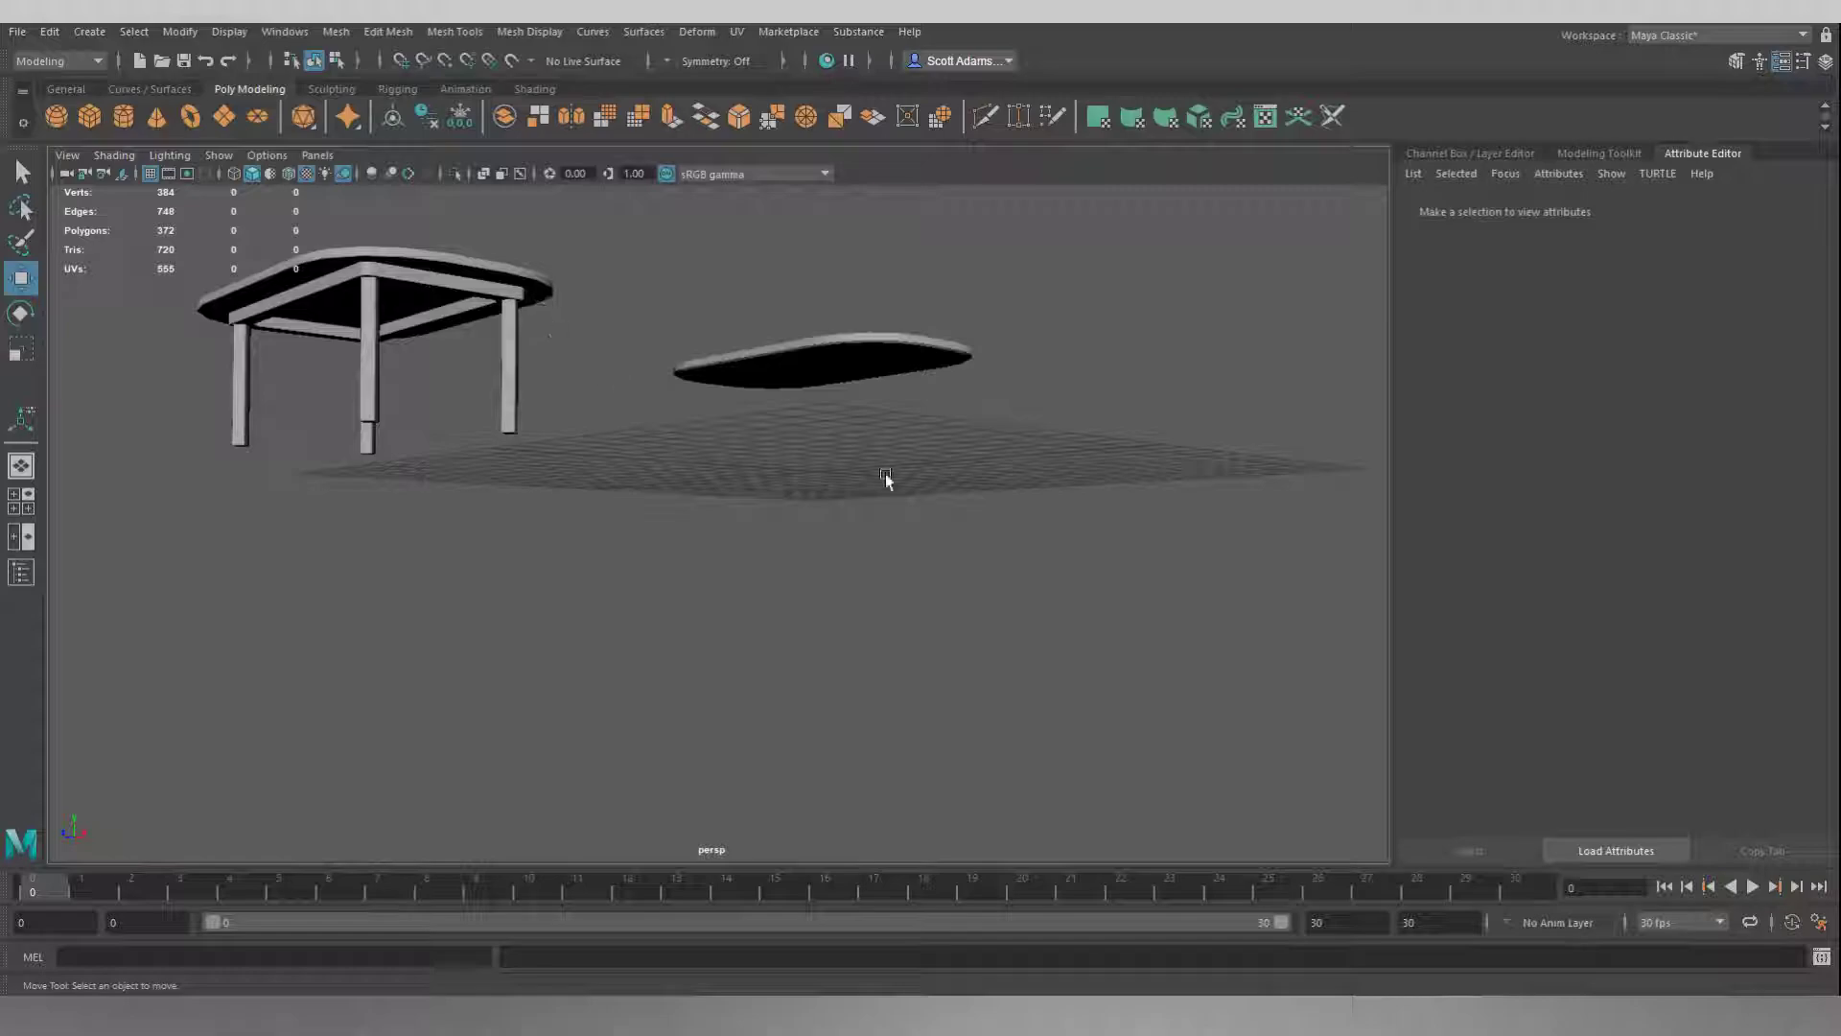
alt+drag(941, 395, 982, 419)
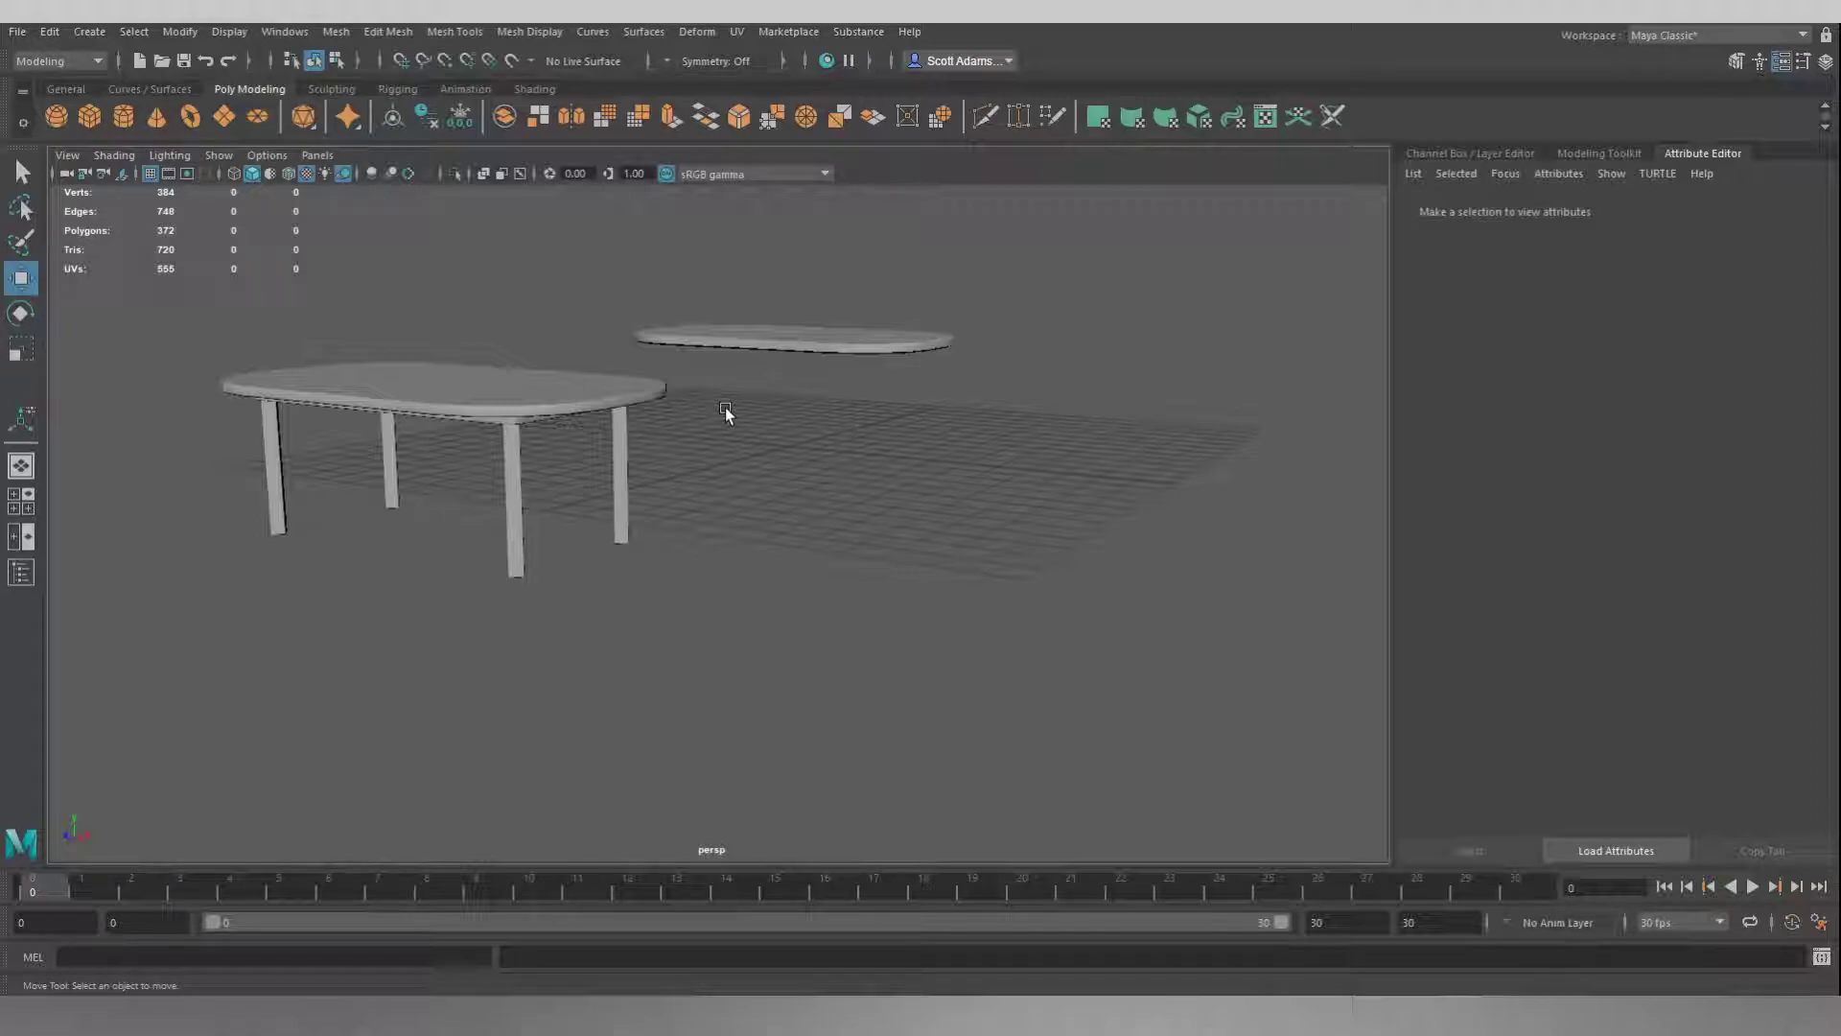
alt+drag(895, 424, 660, 426)
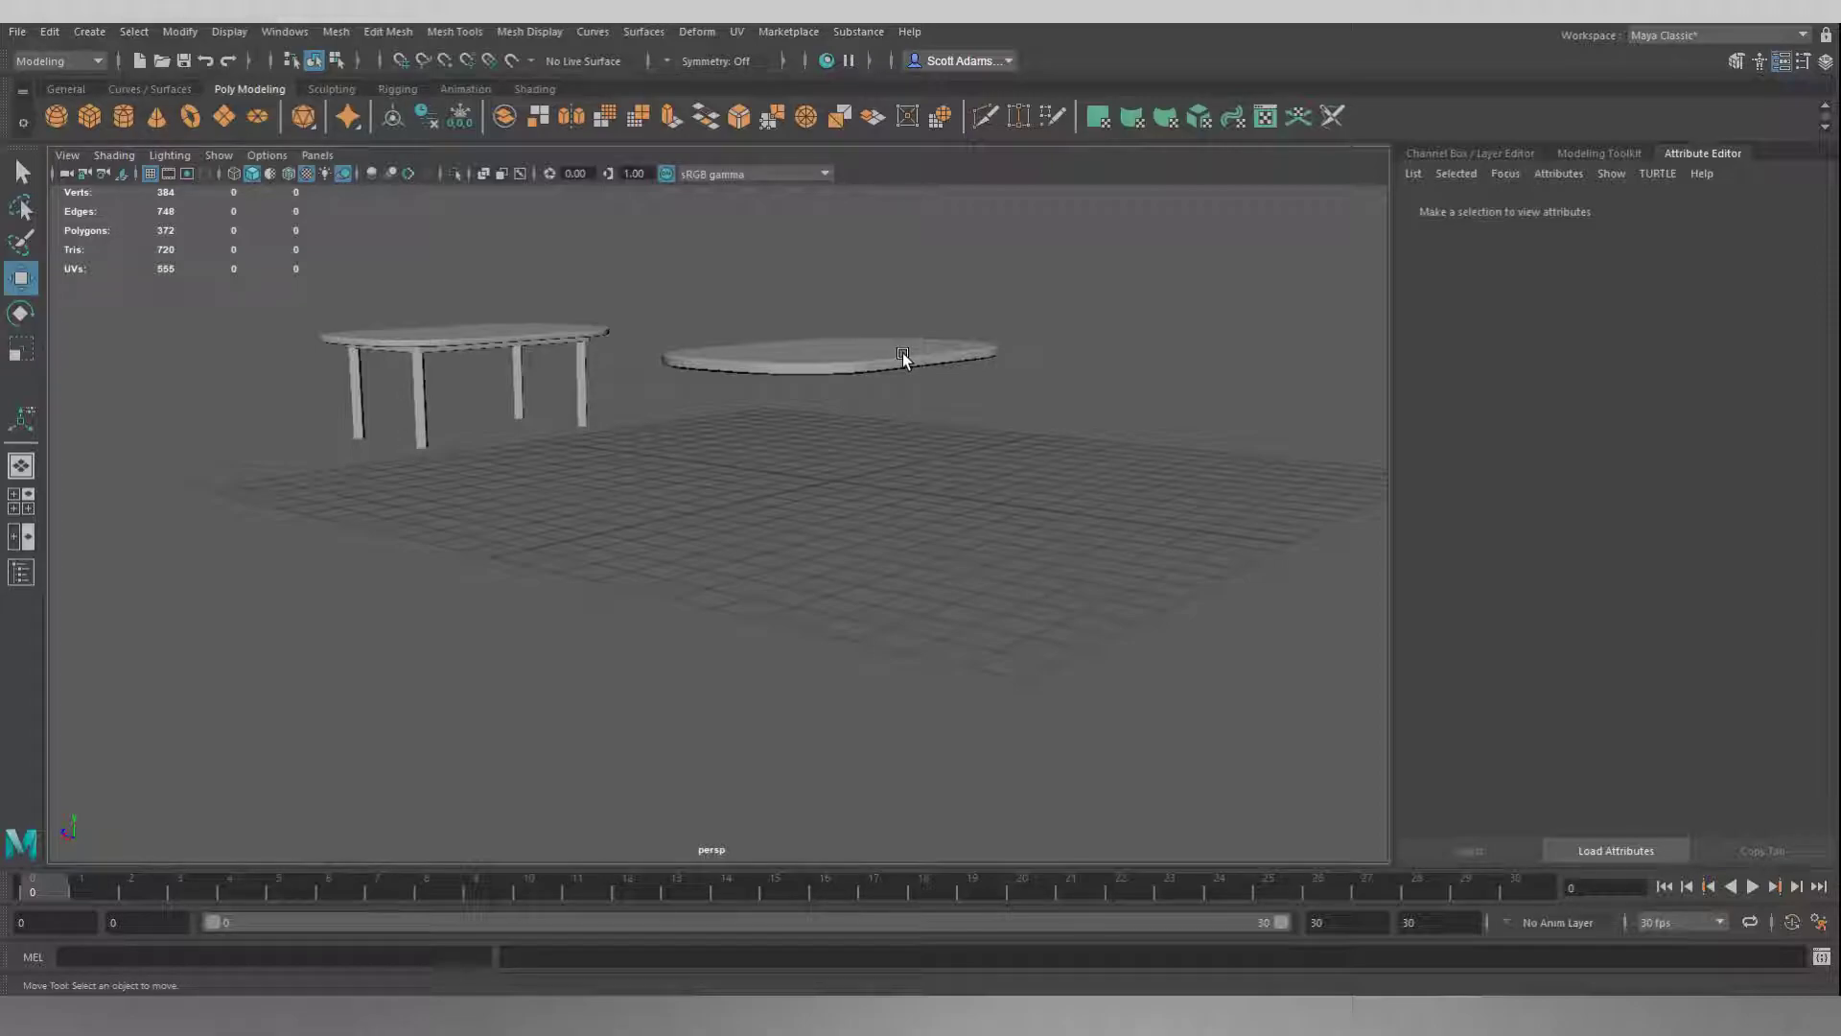
alt+right_drag(752, 288, 665, 342)
alt+drag(668, 332, 668, 319)
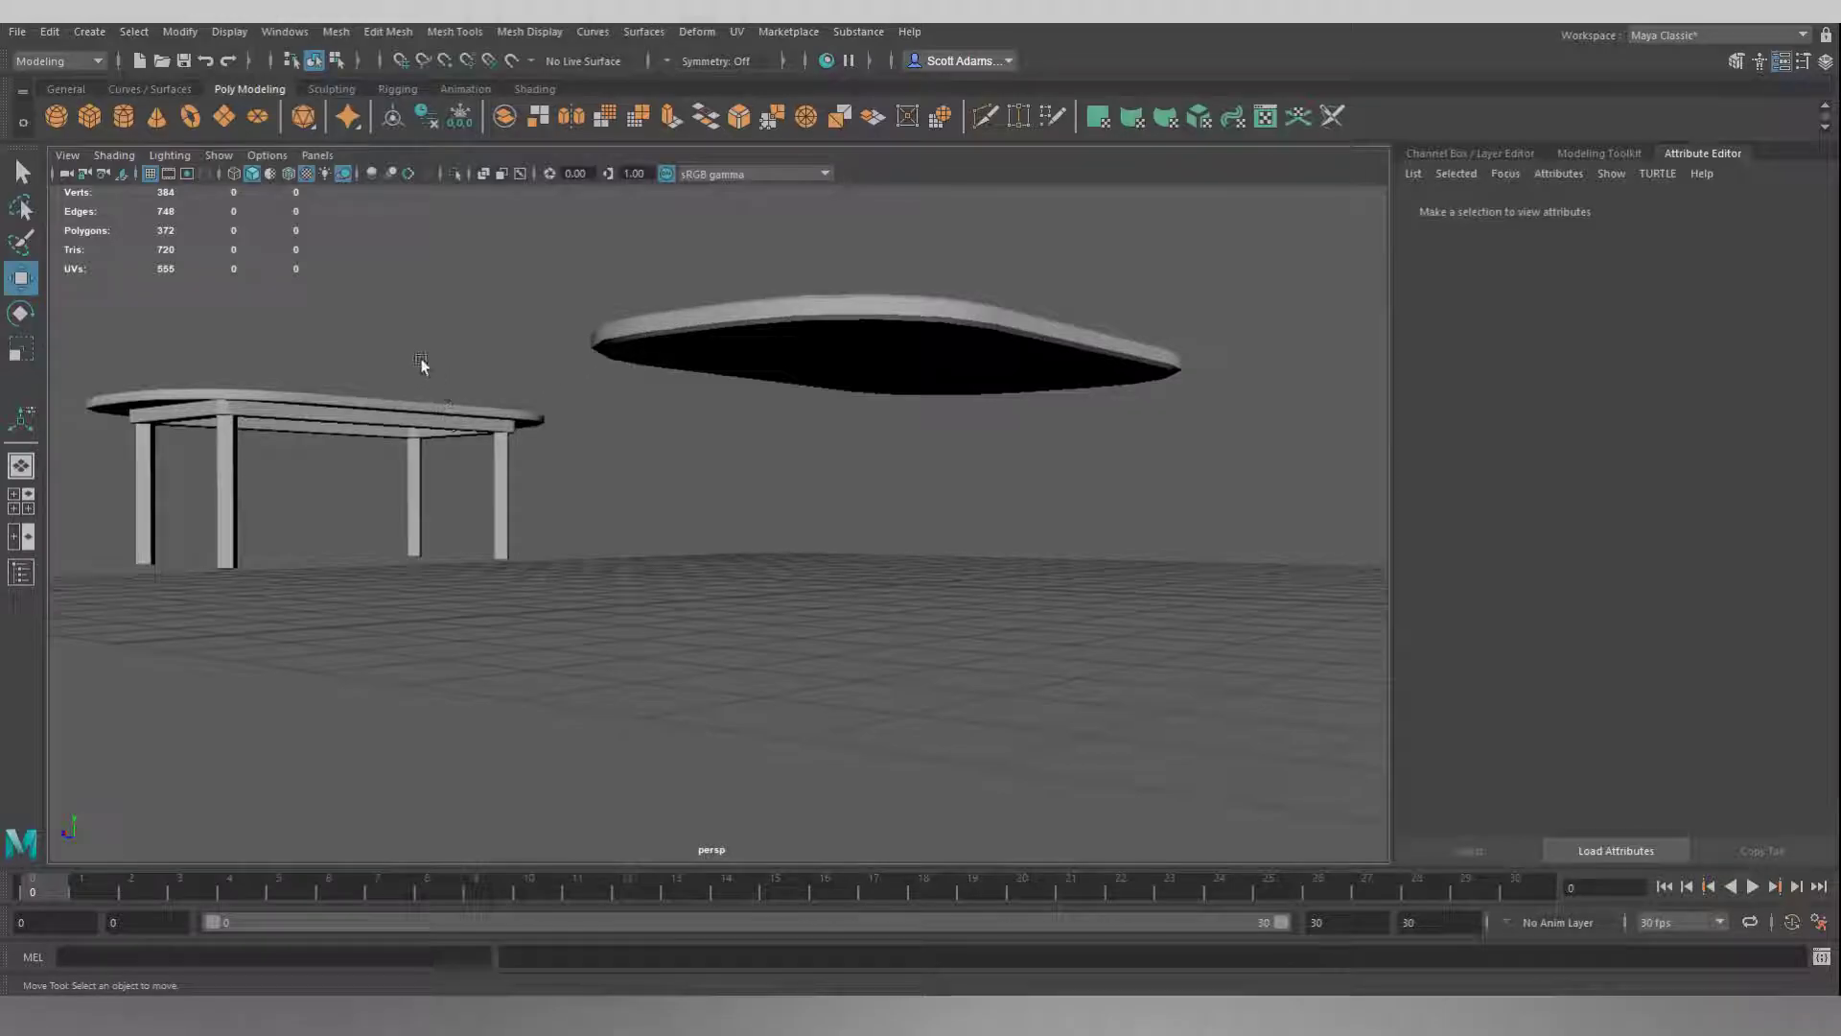
mouse_move(313, 326)
alt+mouse_down()
mouse_move(346, 351)
mouse_move(342, 332)
alt+mouse_up()
alt+drag(315, 415, 368, 420)
alt+middle_drag(369, 420, 570, 367)
alt+drag(570, 367, 632, 368)
alt+middle_drag(631, 368, 467, 293)
alt+middle_drag(351, 230, 499, 241)
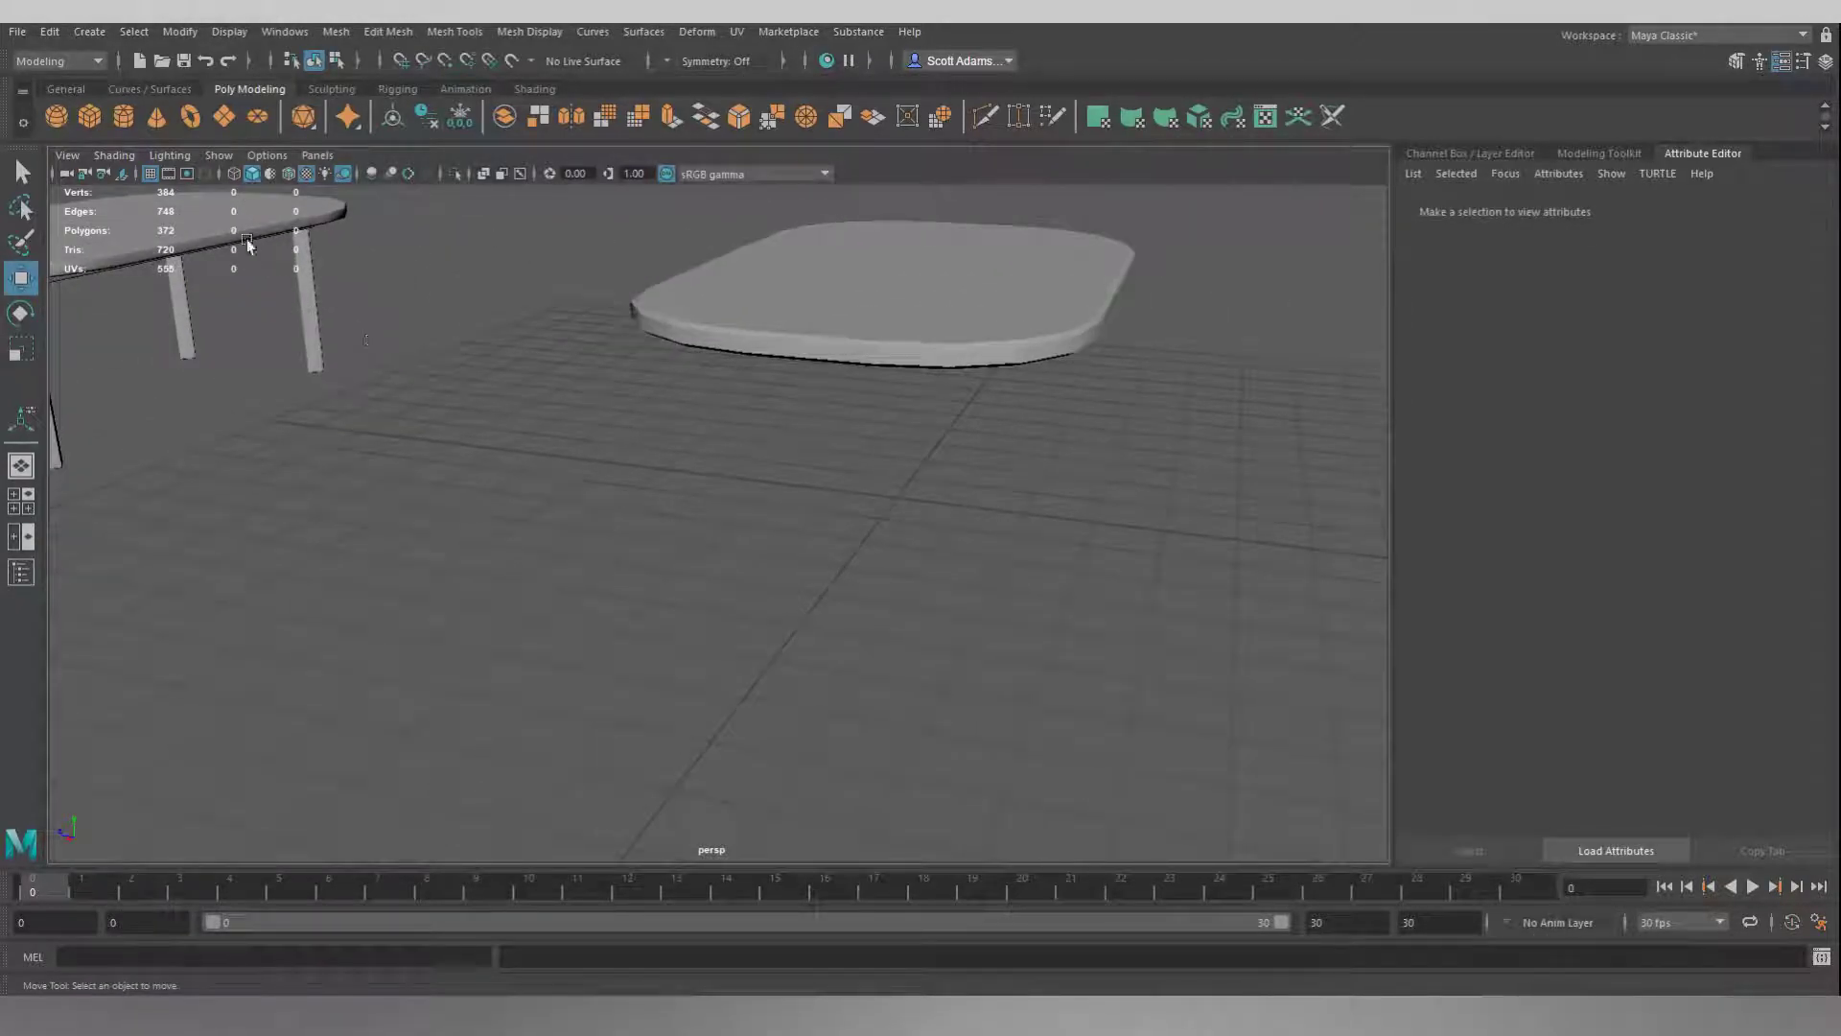
Create a polygon torus at the grid origin below the tabletop and show its construction settings
click(189, 115)
alt+drag(1122, 538, 1038, 545)
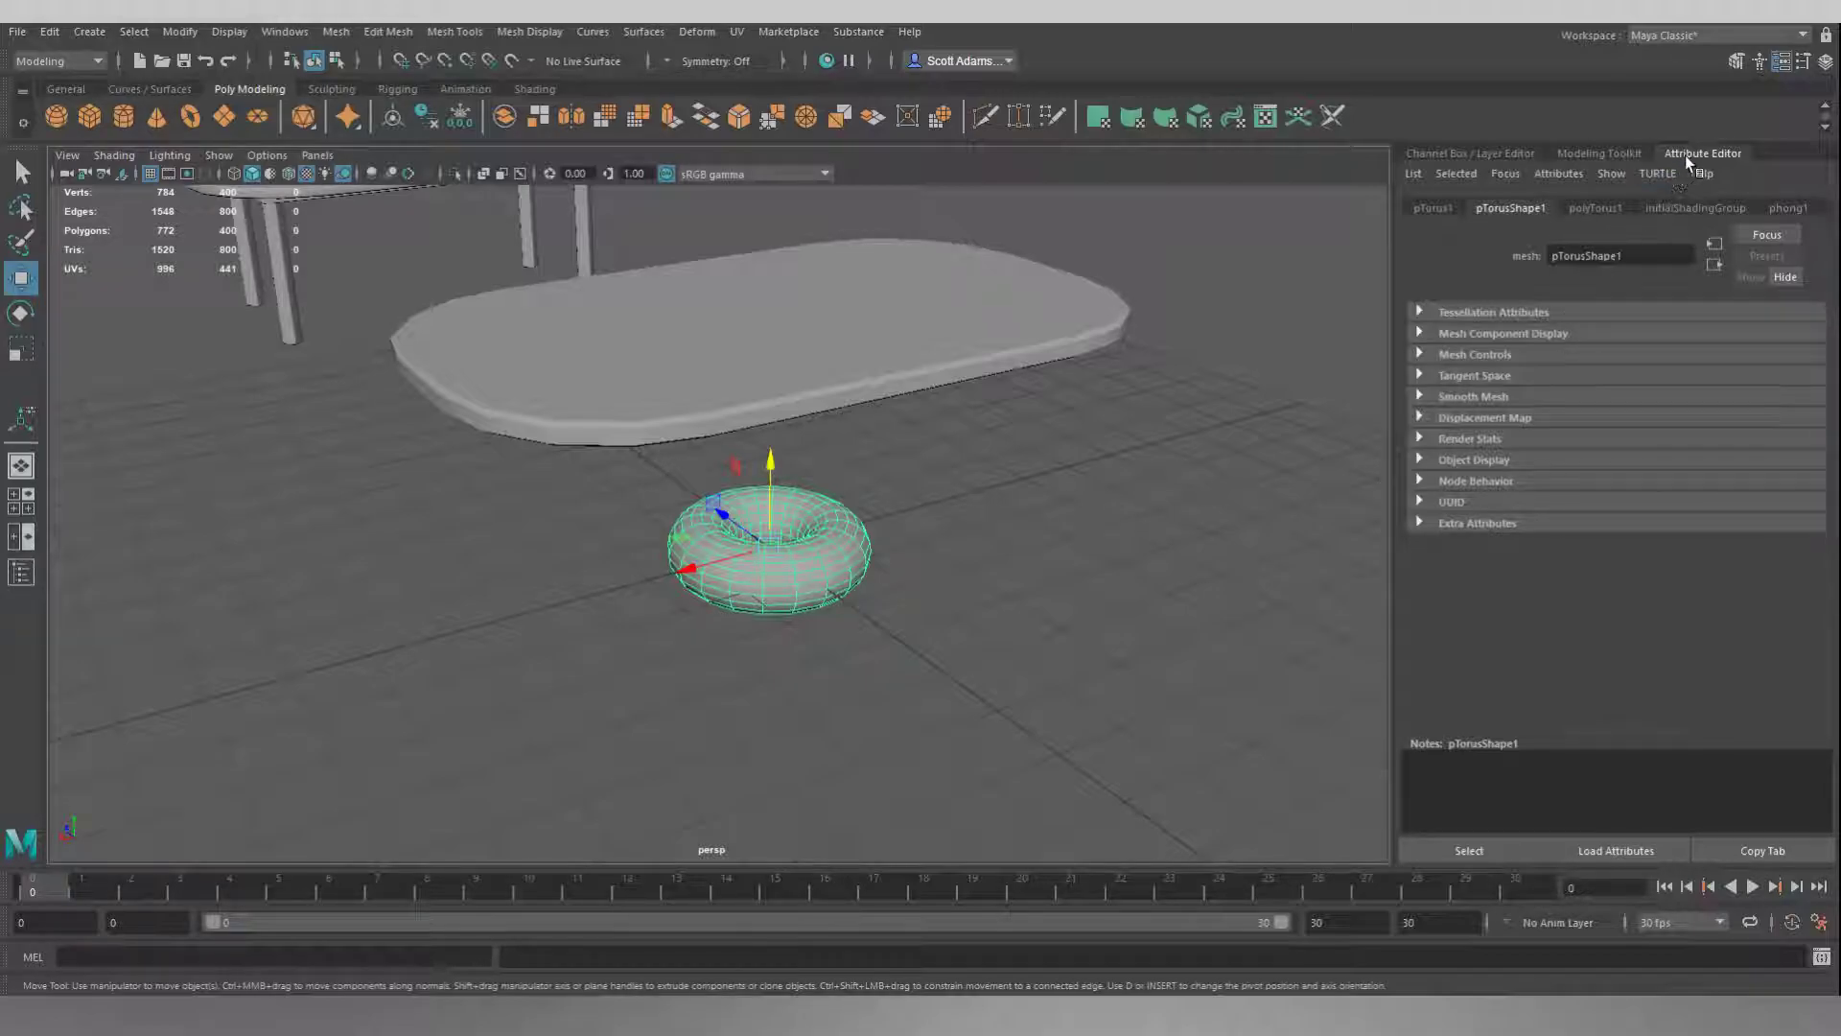
click(1612, 211)
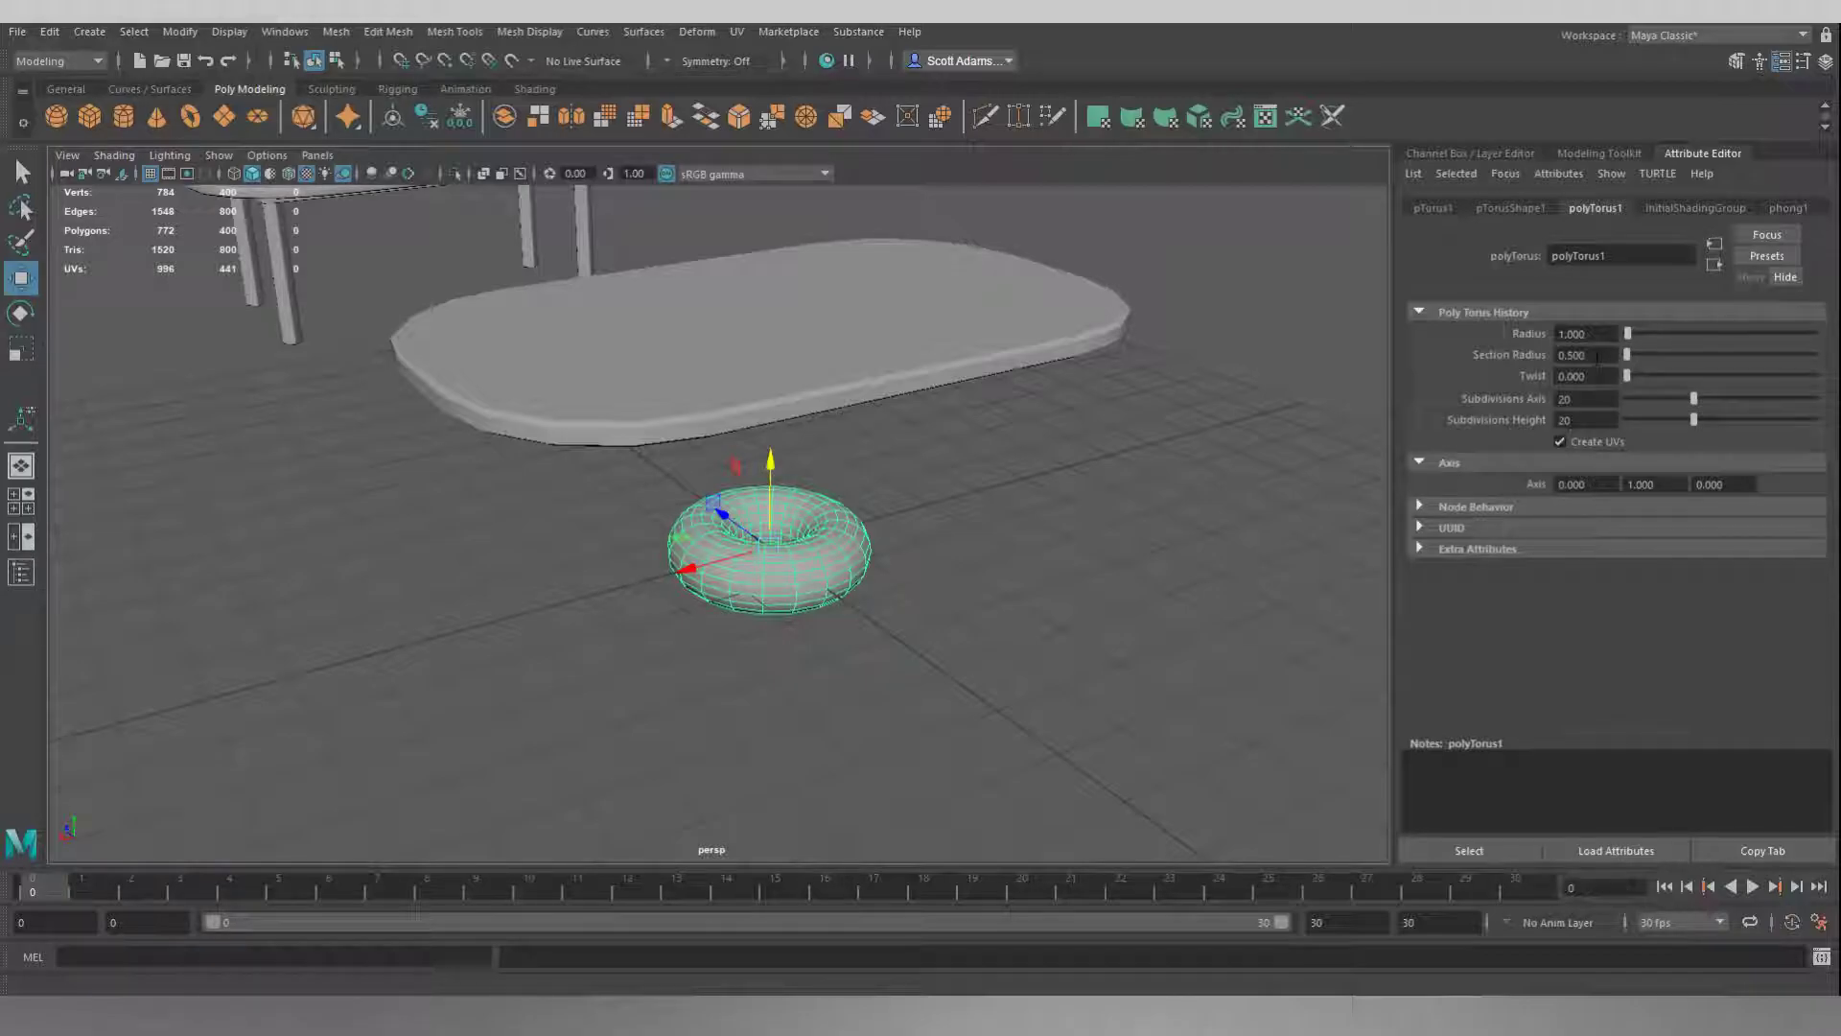
Try a twist of 45 on the torus and reset the twist to 0
double_click(1587, 376)
text(45)
key(Return)
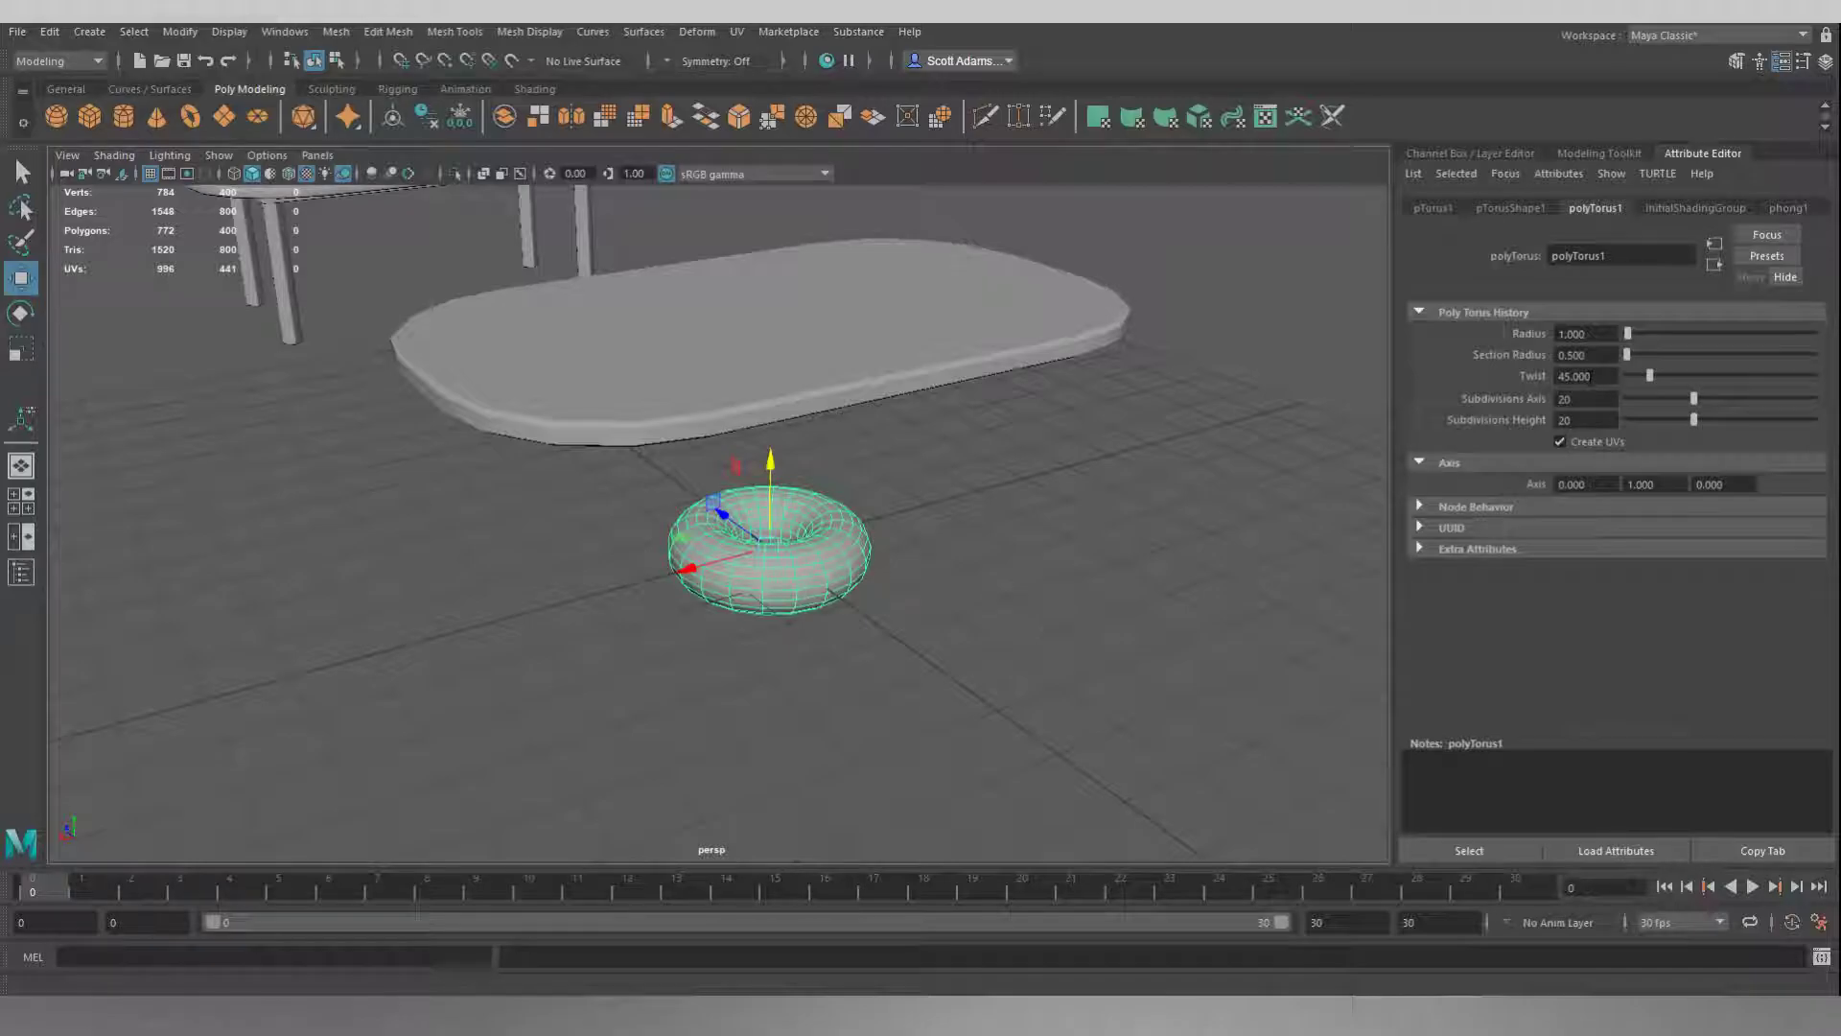
click(1590, 378)
text(0)
key(Return)
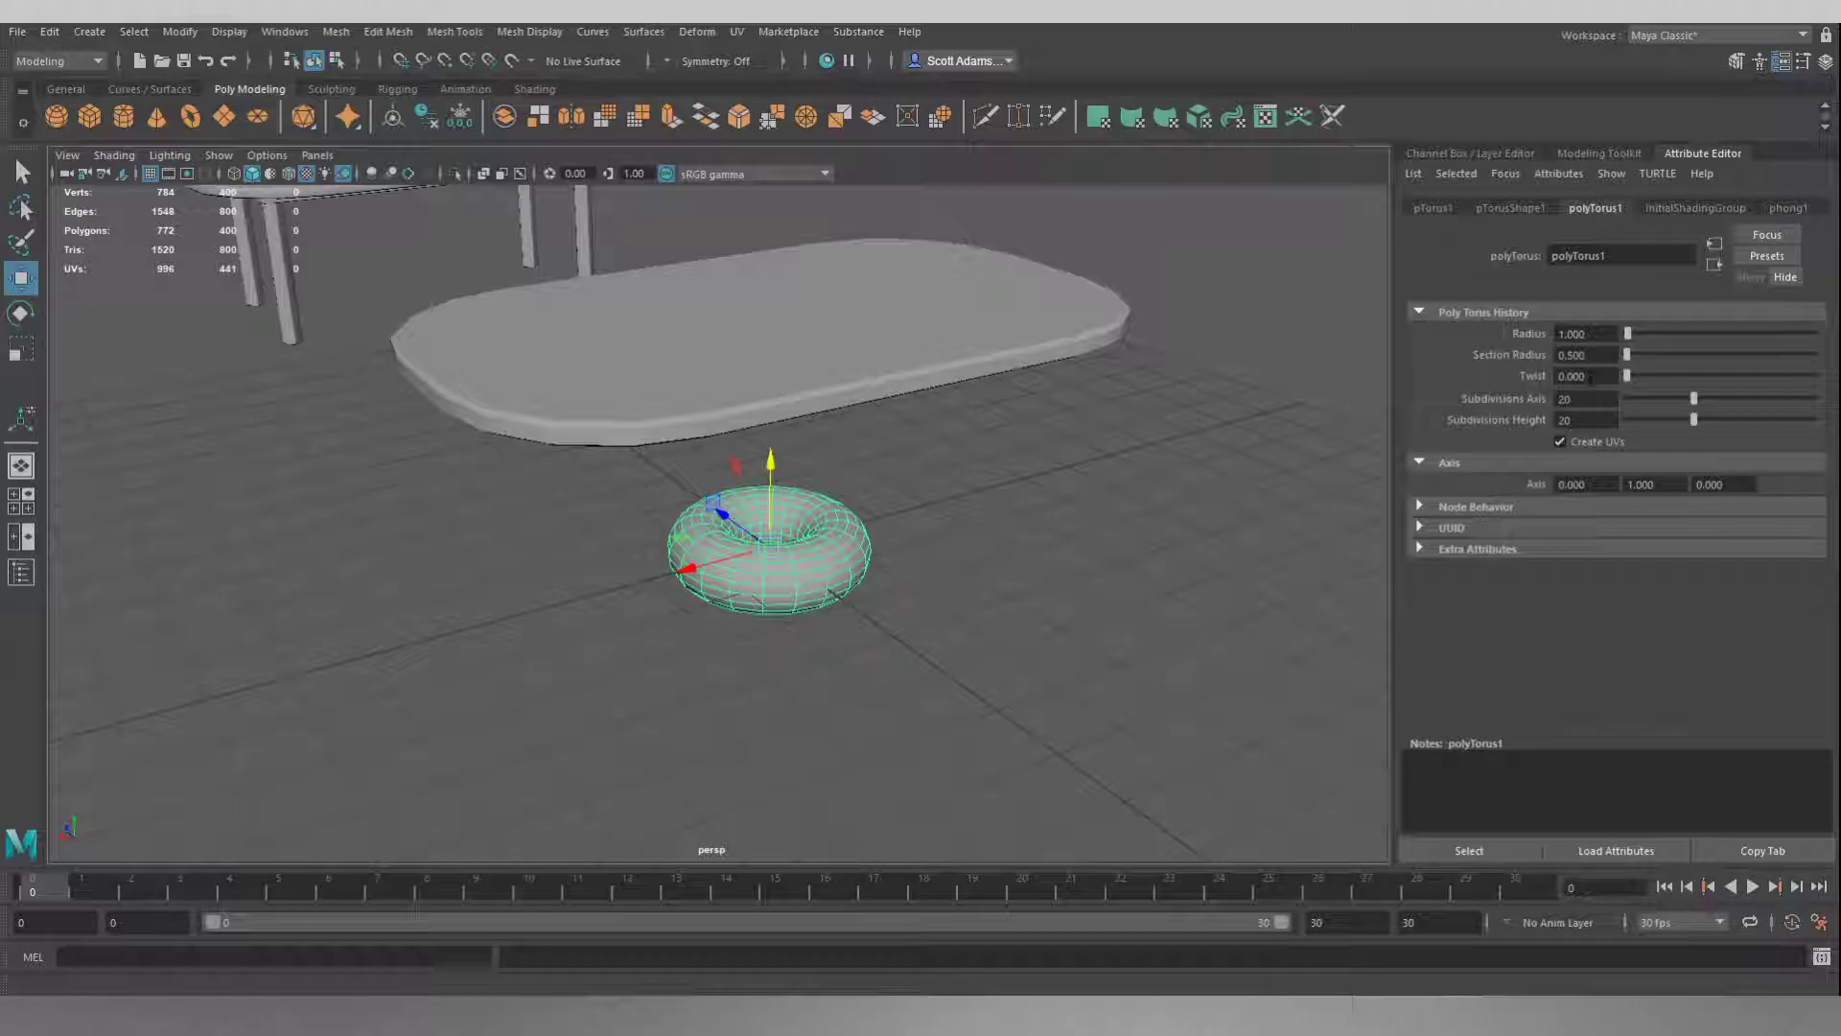
Set both the axis subdivisions and the height subdivisions of the torus to 4
click(1584, 399)
text(4)
key(Return)
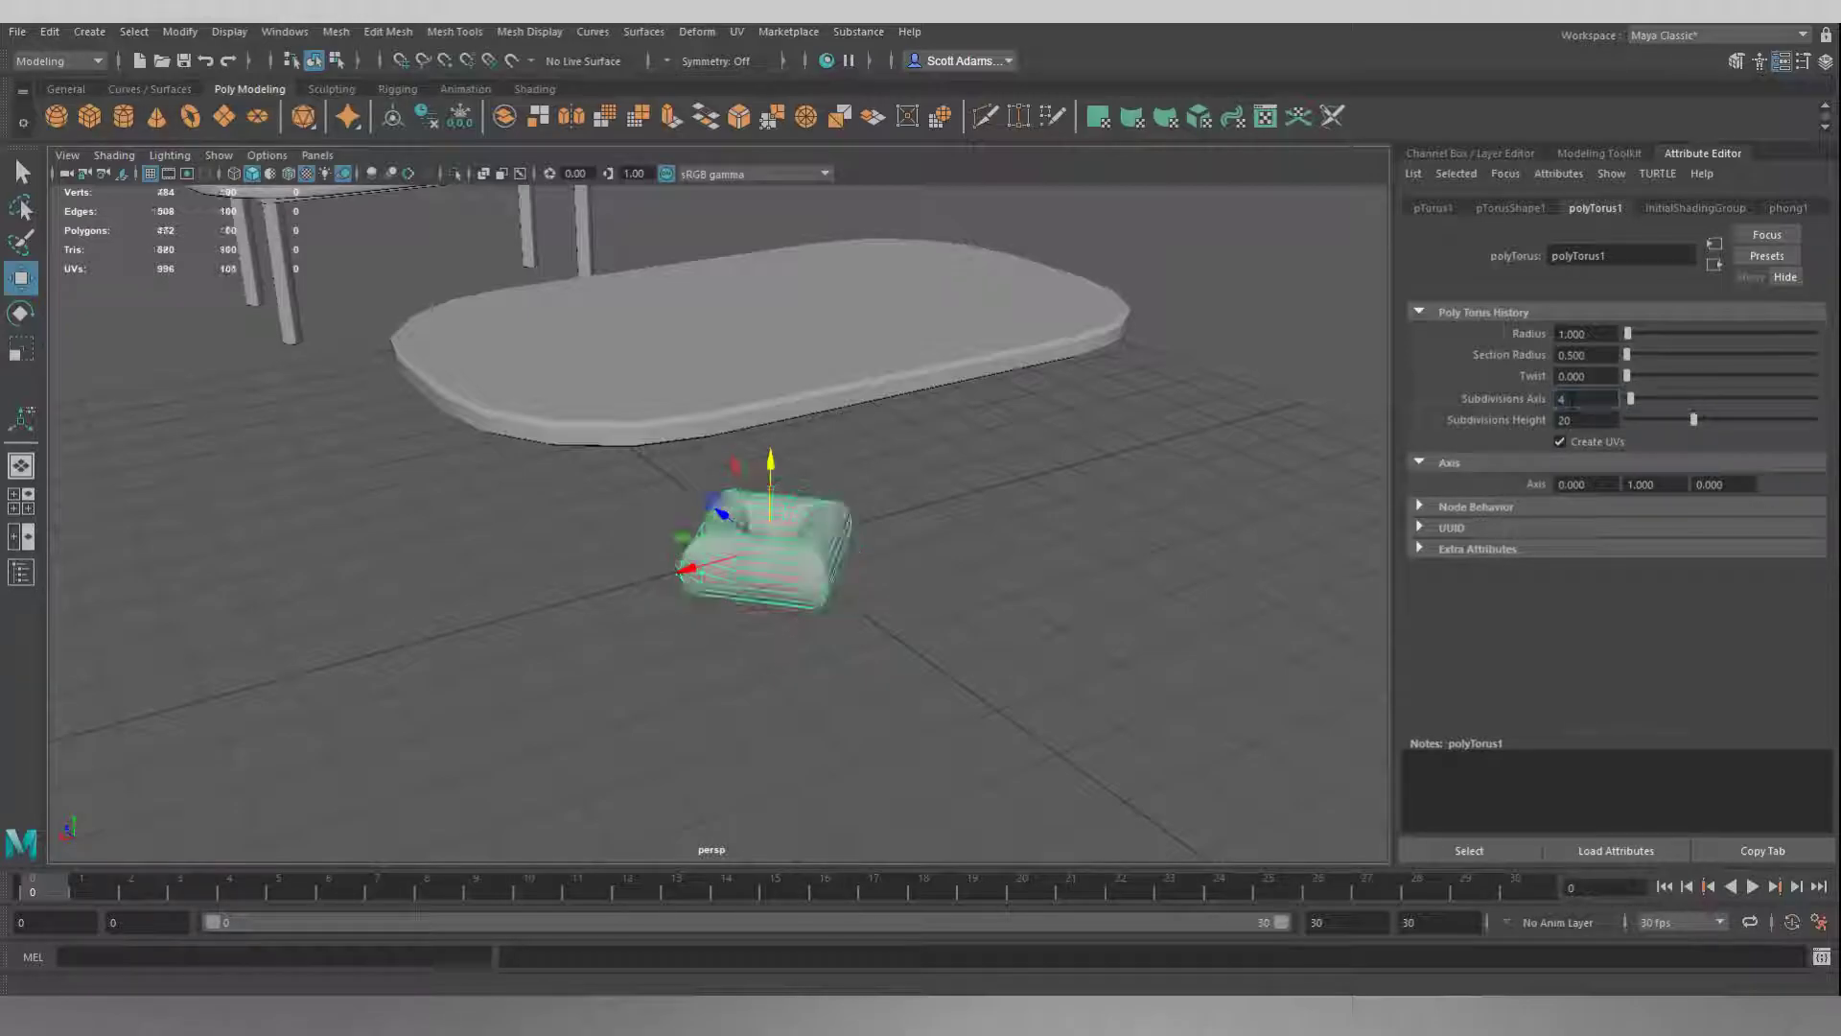
click(1588, 421)
text(4)
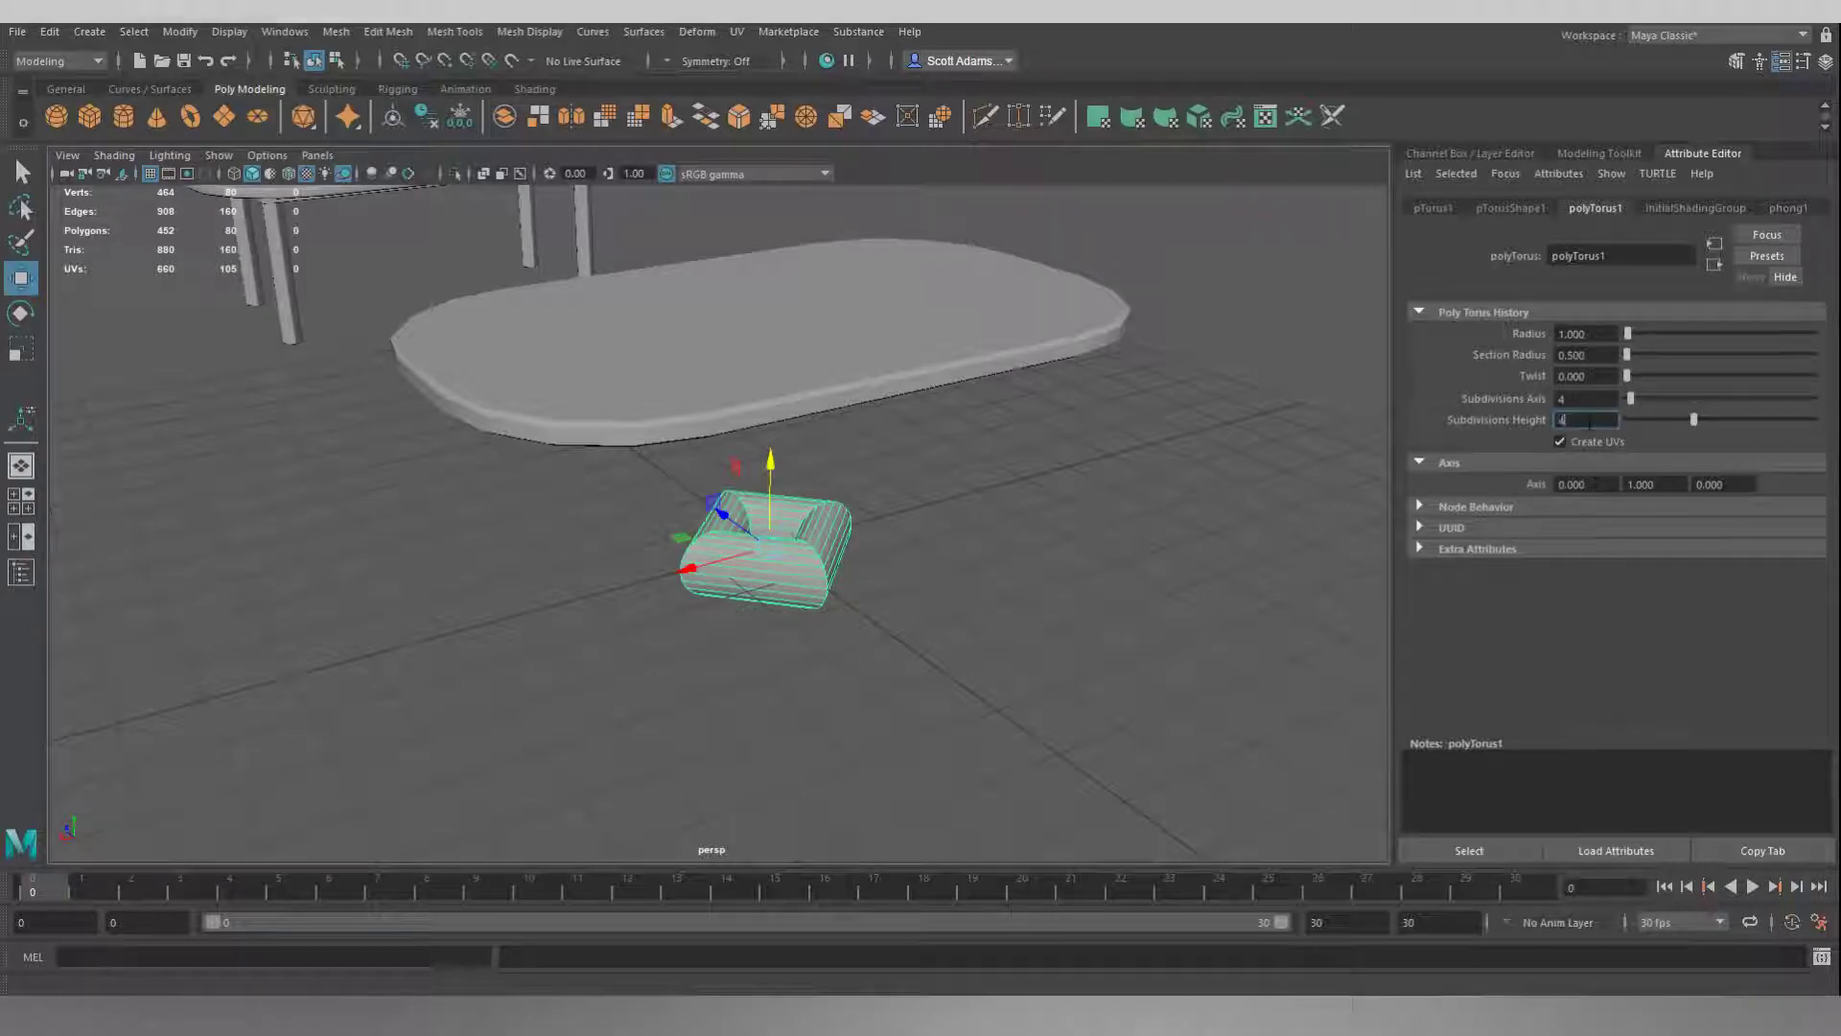
key(Return)
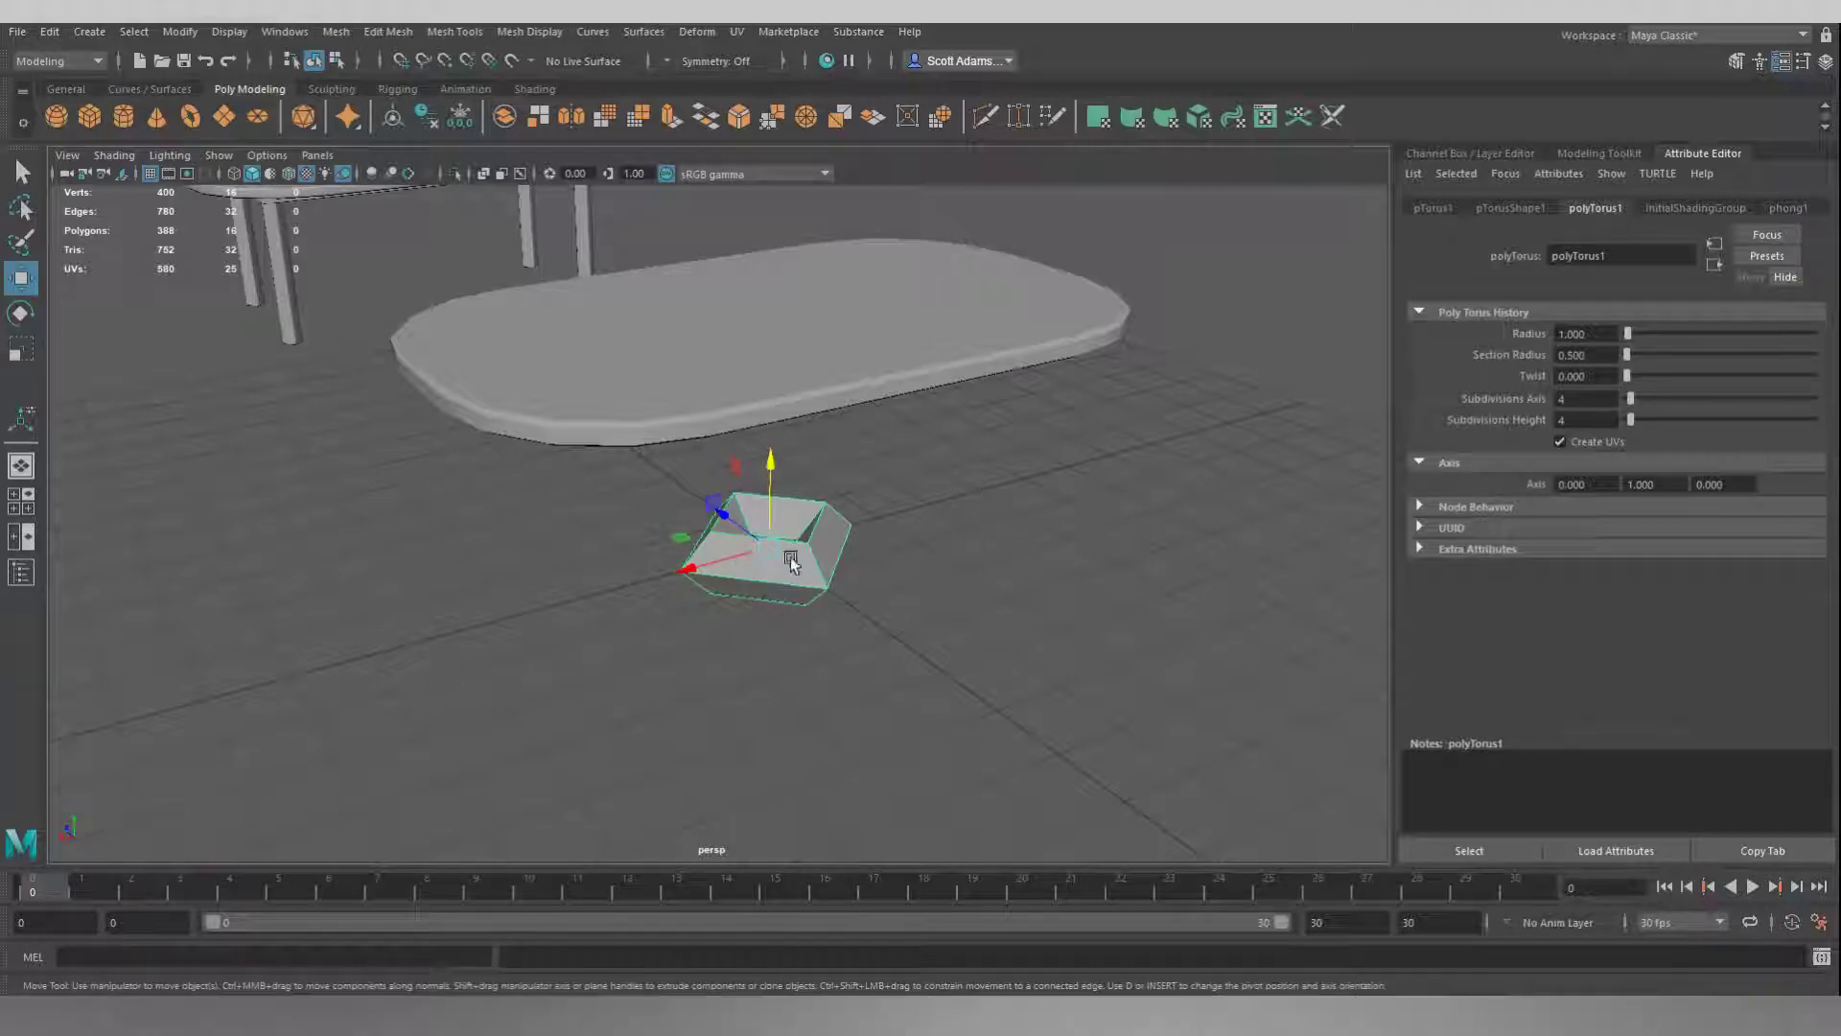
Set the twist of the four-sided torus to 45 to square up its cross-section
click(1588, 377)
text(45)
key(Return)
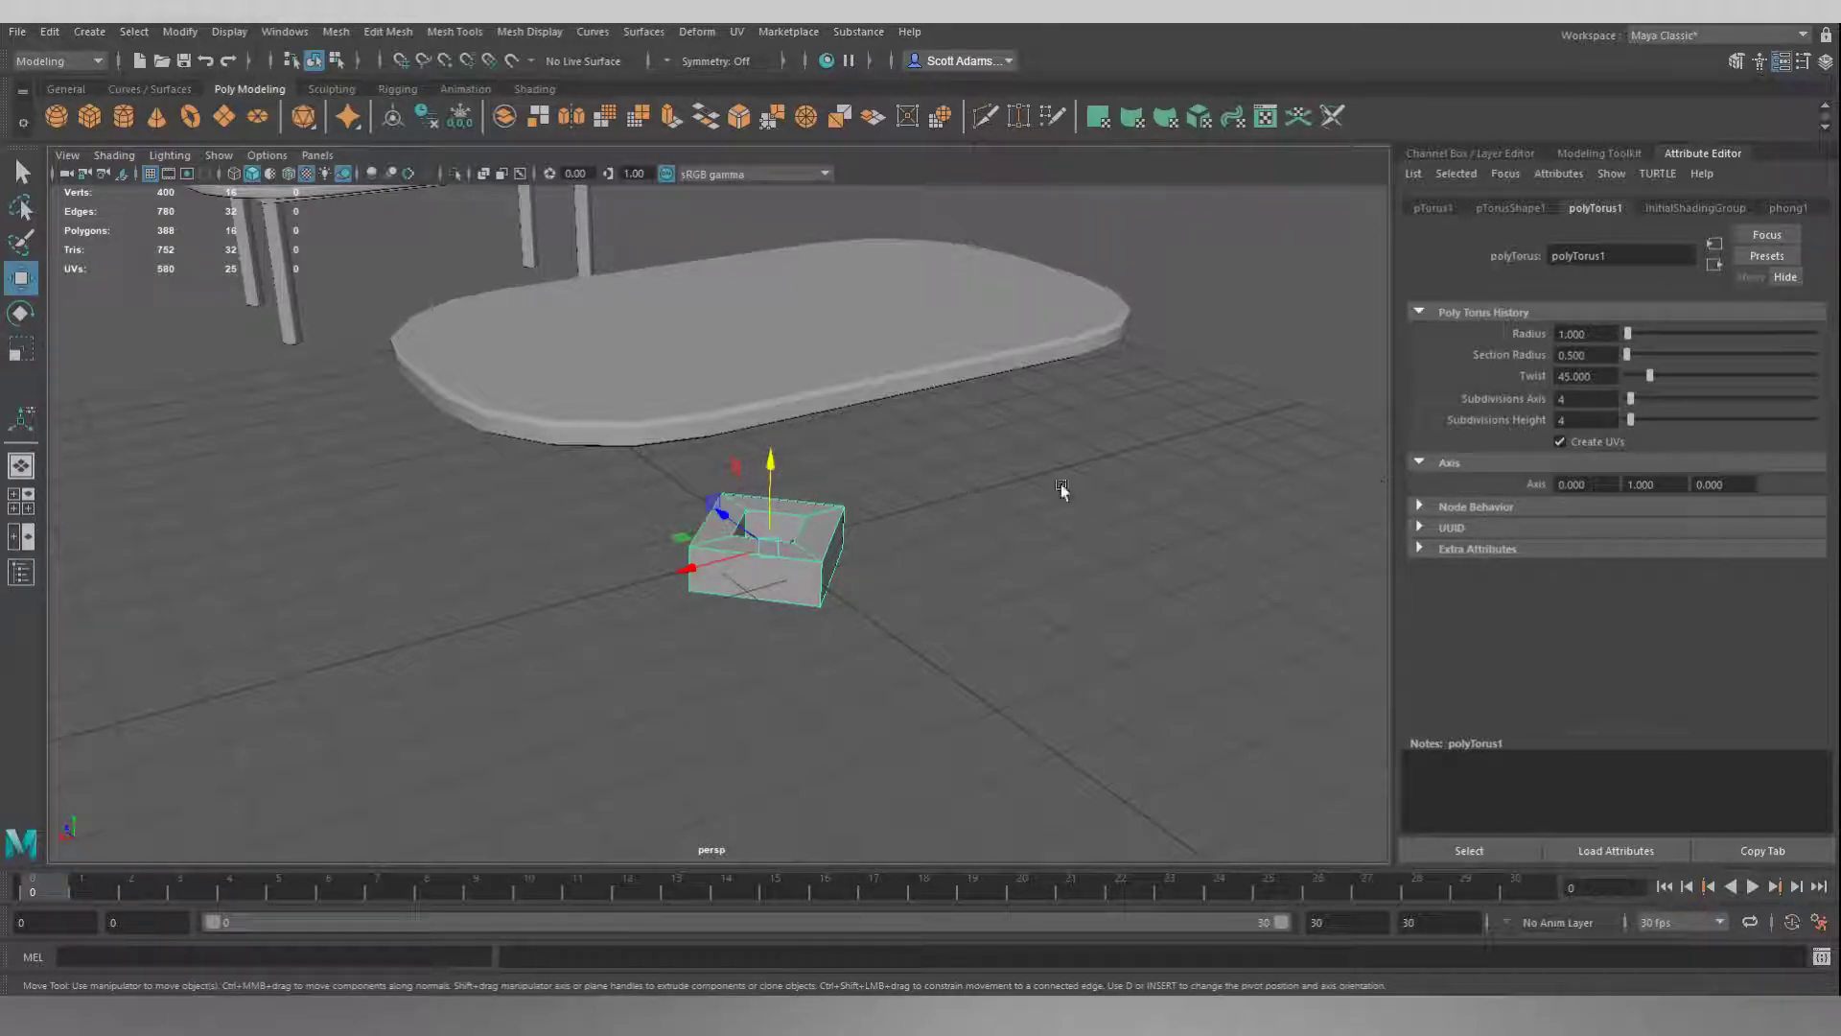
mouse_move(909, 590)
alt+mouse_down()
mouse_move(1052, 576)
mouse_move(898, 567)
alt+mouse_up()
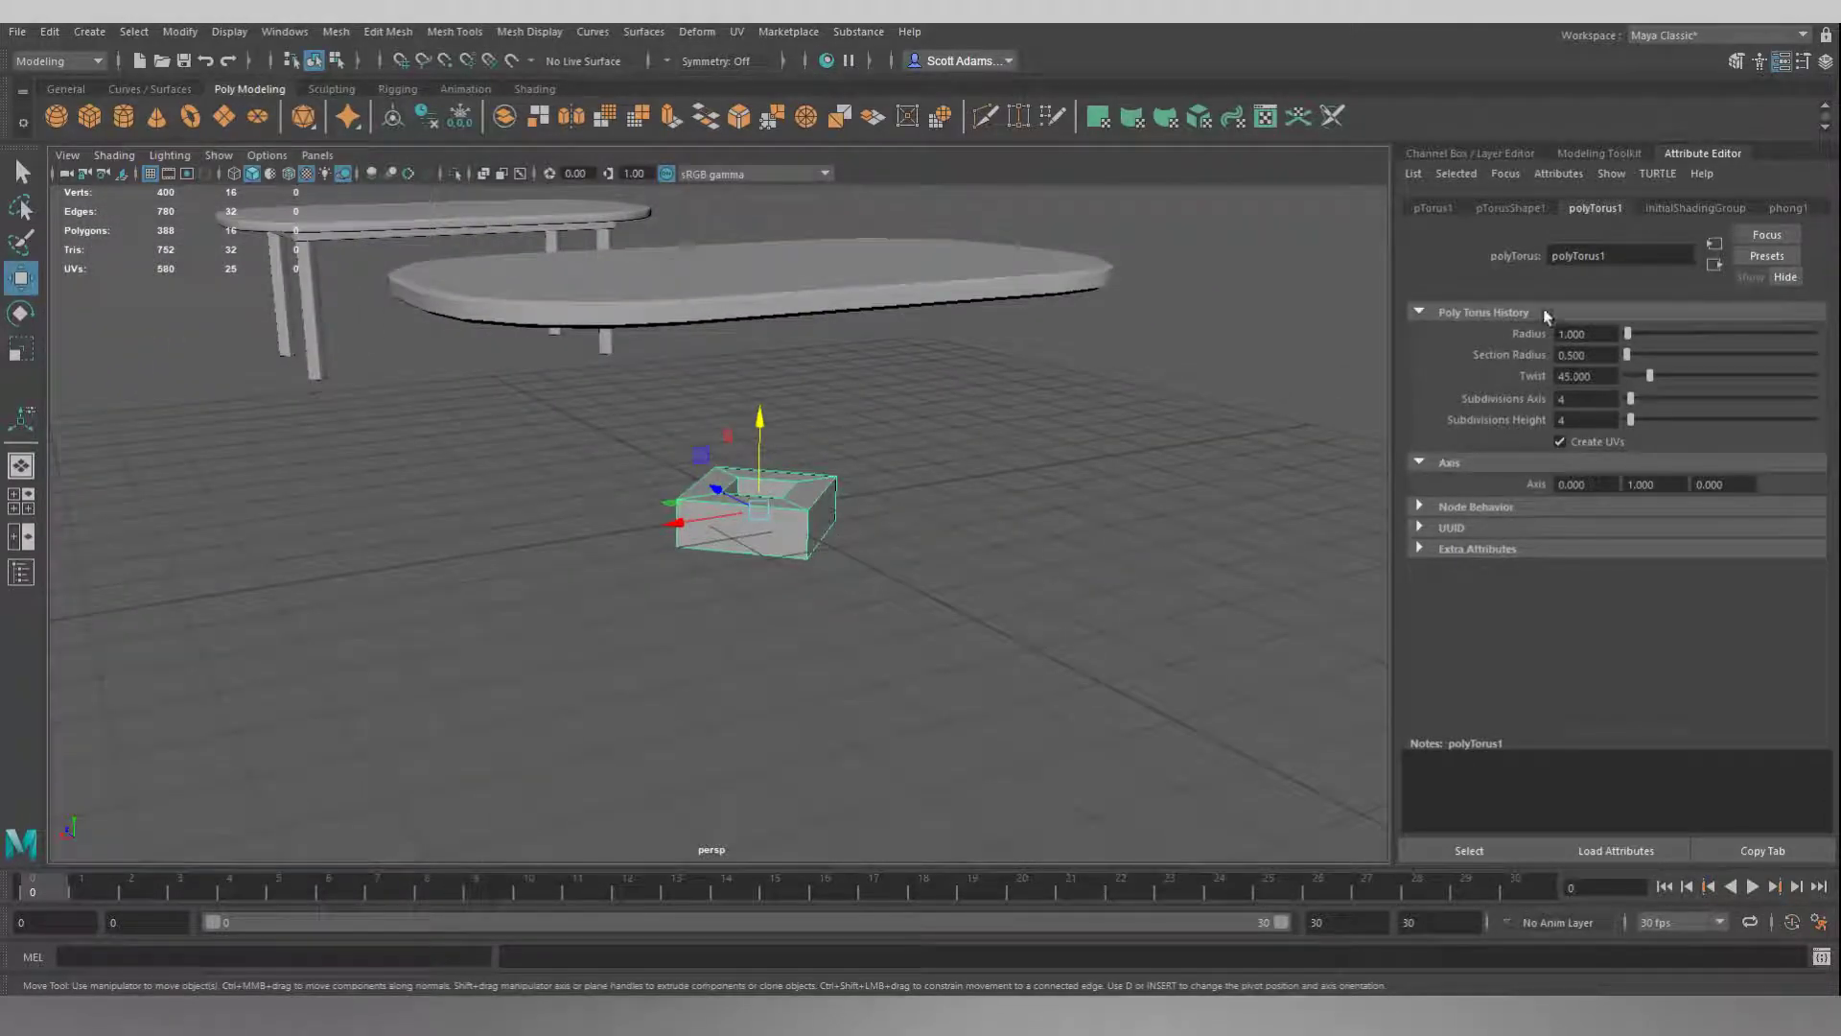
mouse_move(982, 429)
alt+mouse_down()
mouse_move(971, 365)
mouse_move(1006, 355)
mouse_move(1002, 455)
alt+mouse_up()
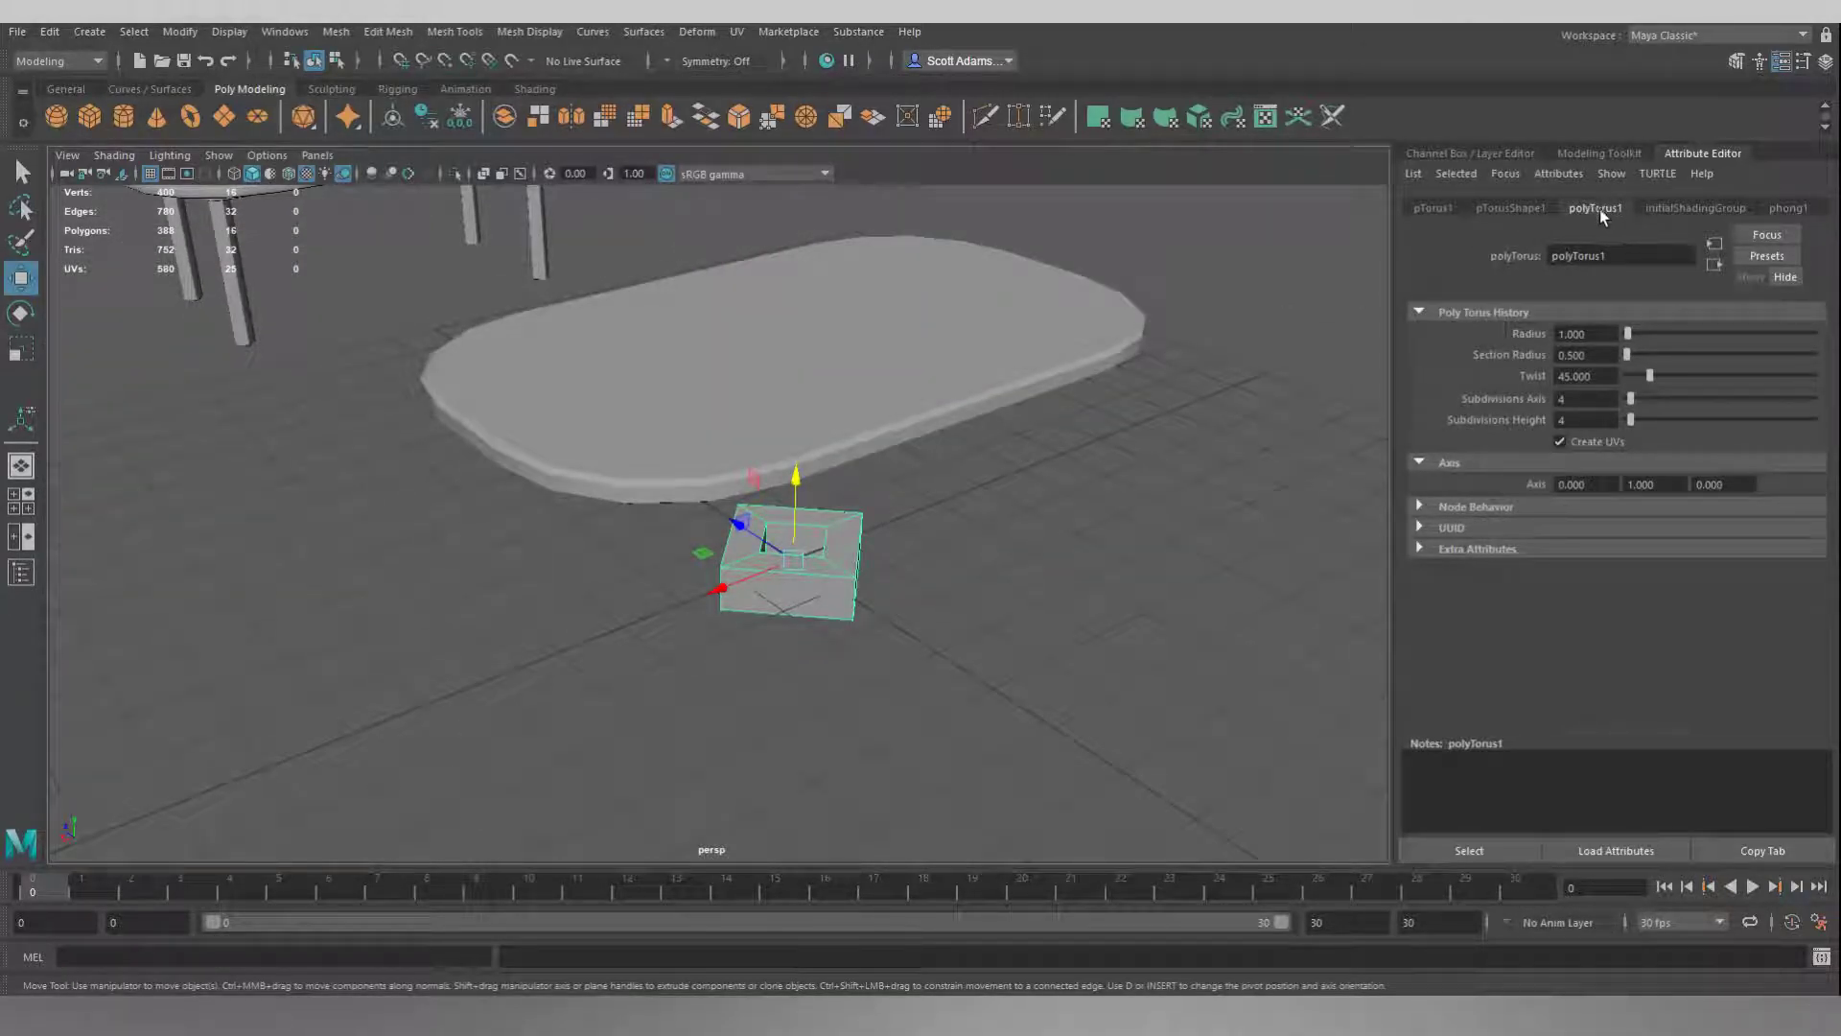
Rotate the torus 45 degrees around the Y axis to line it up with the tabletop
click(1439, 209)
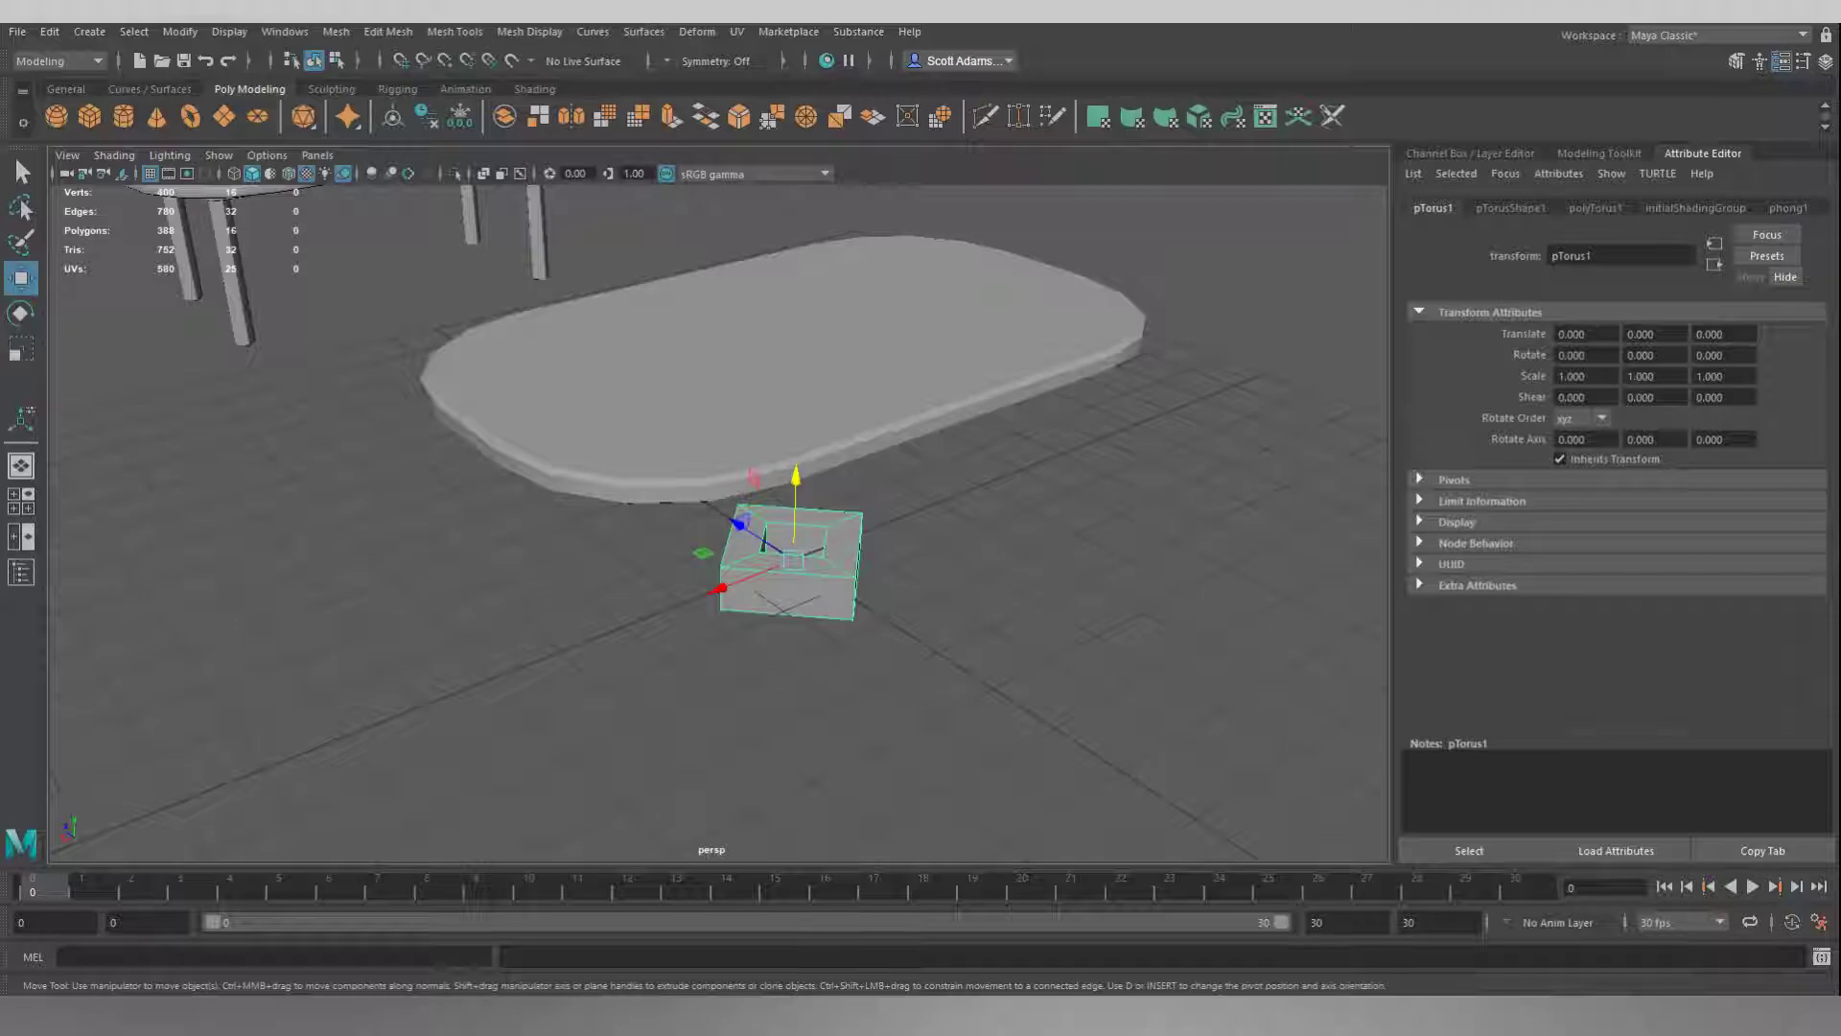
drag(1669, 356, 1624, 356)
text(45)
key(Return)
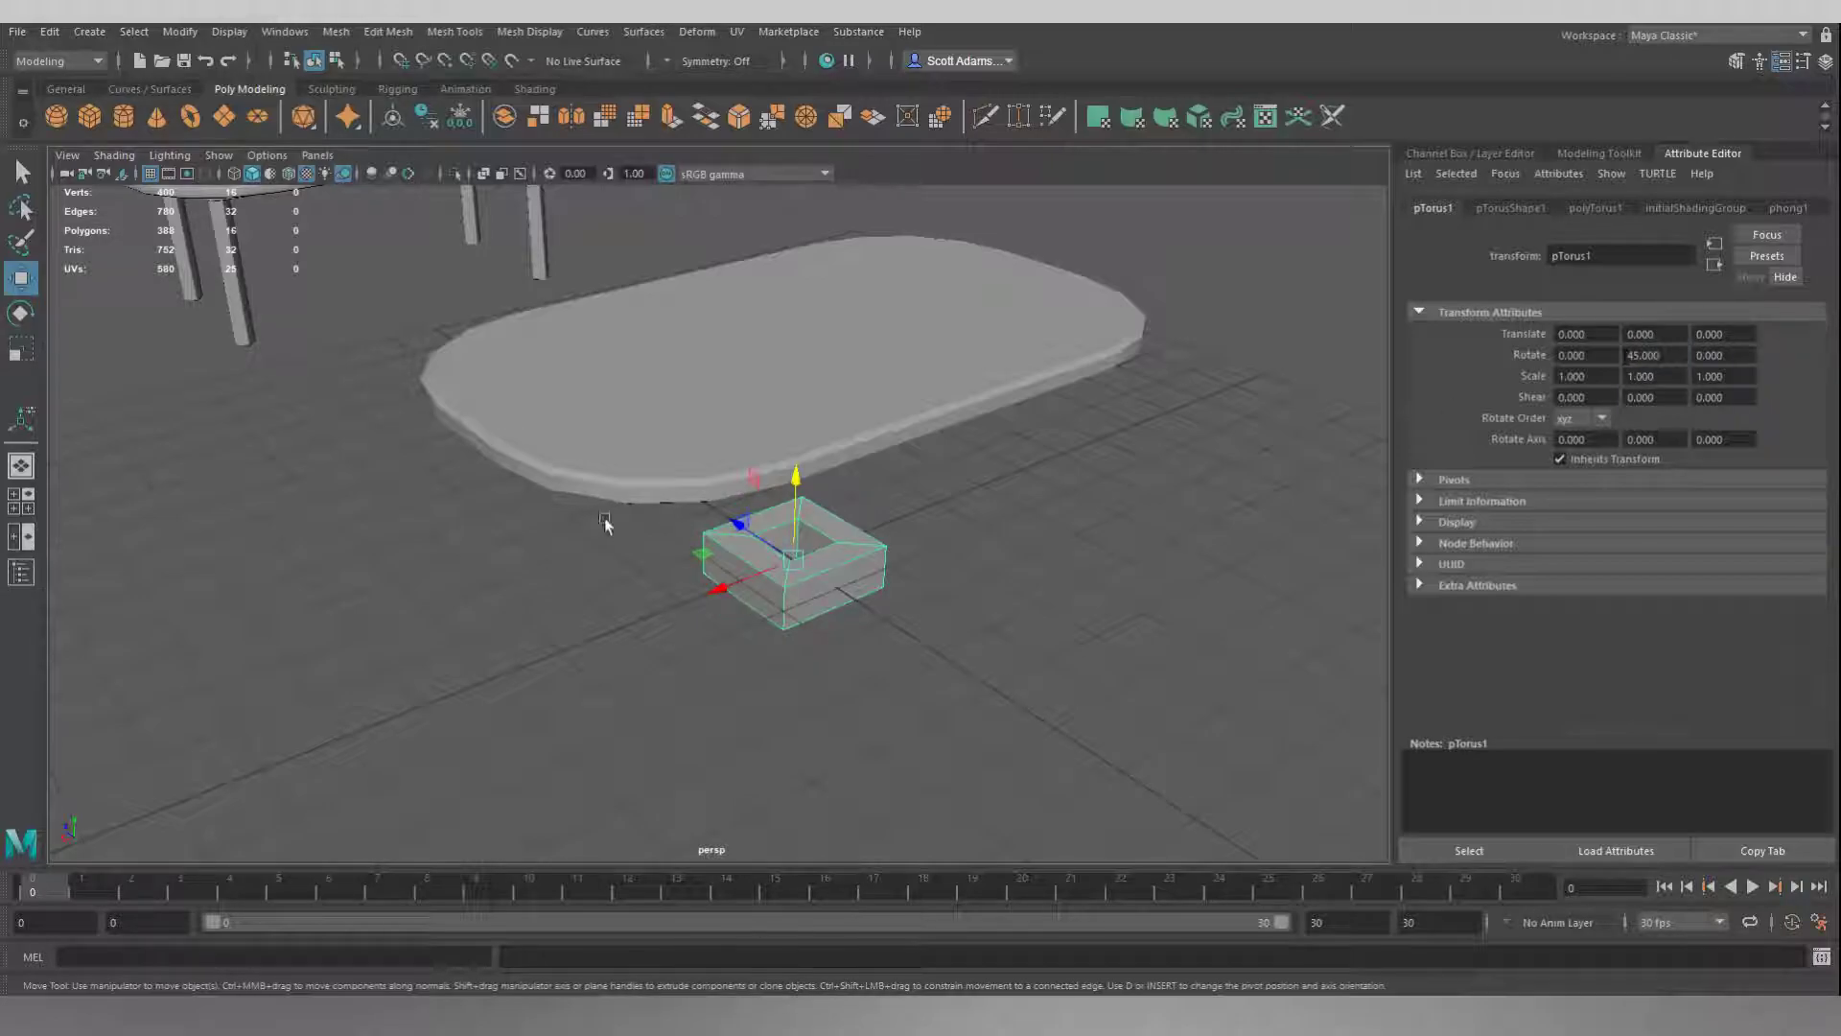
Switch to the Bottom view, frame the tabletop and torus closer, and display wireframe on the shaded models
alt+drag(1032, 537, 1055, 428)
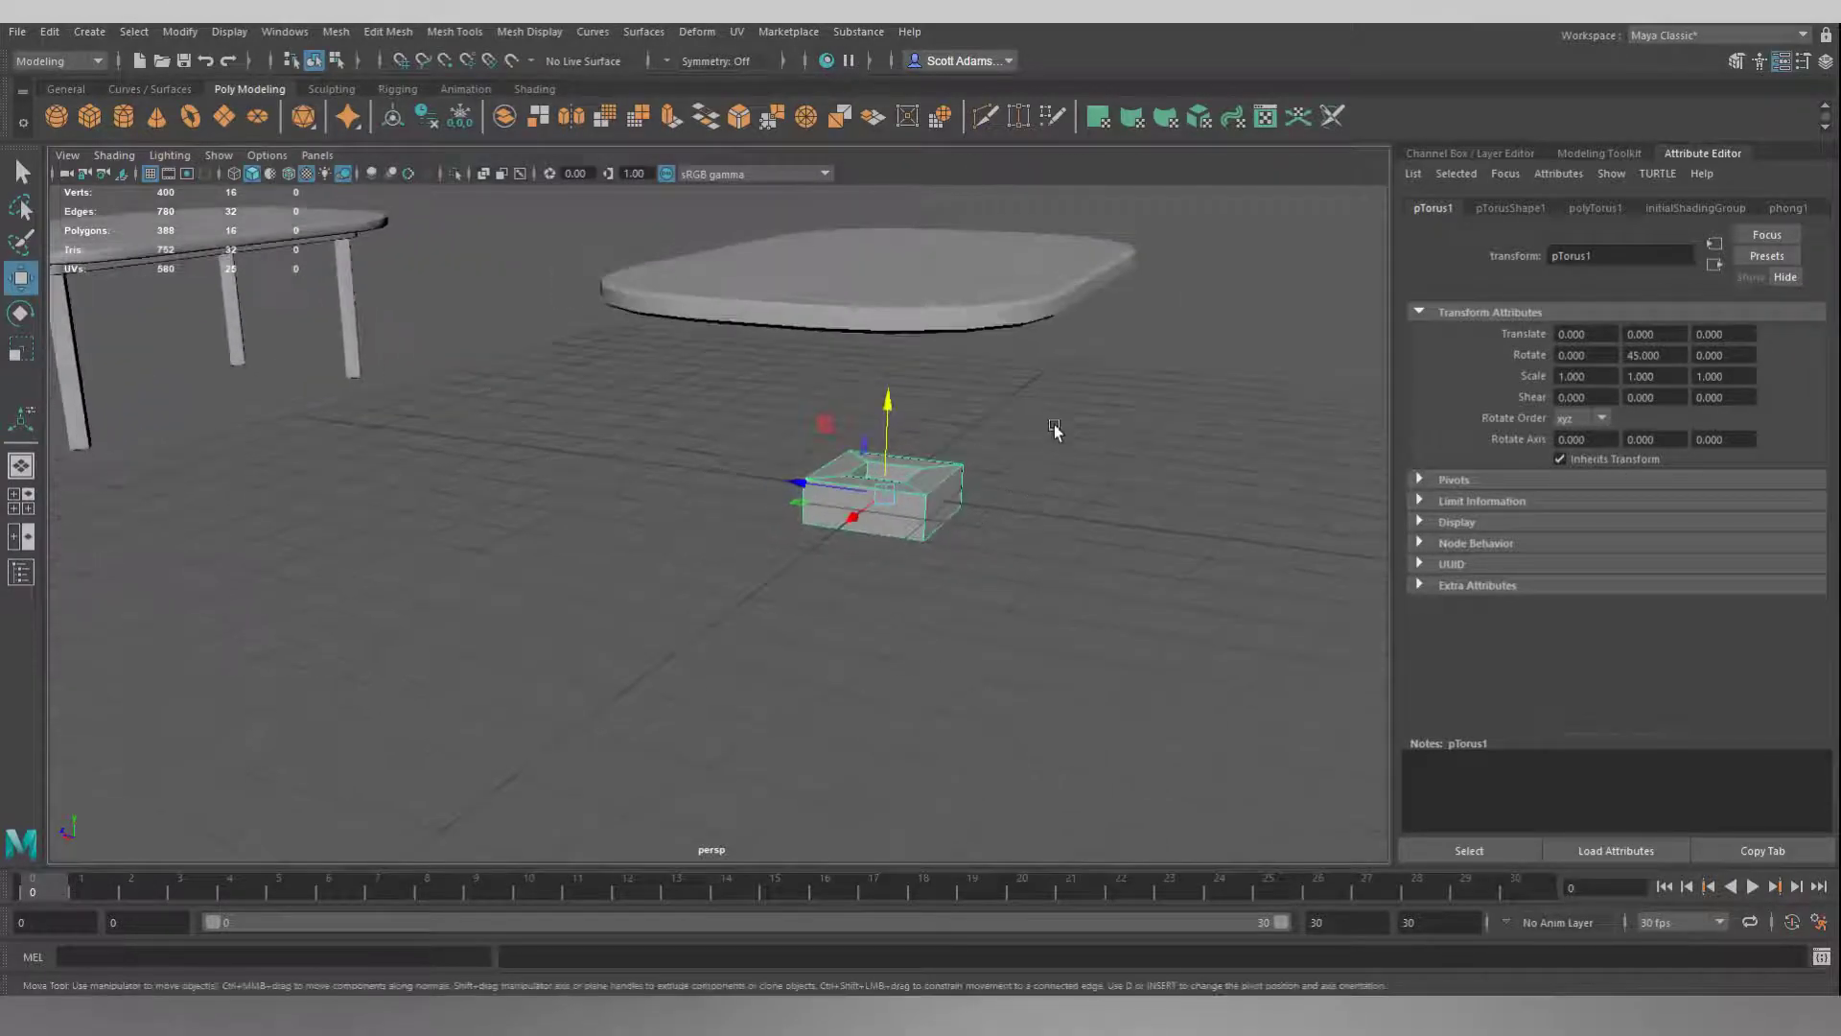
key(space)
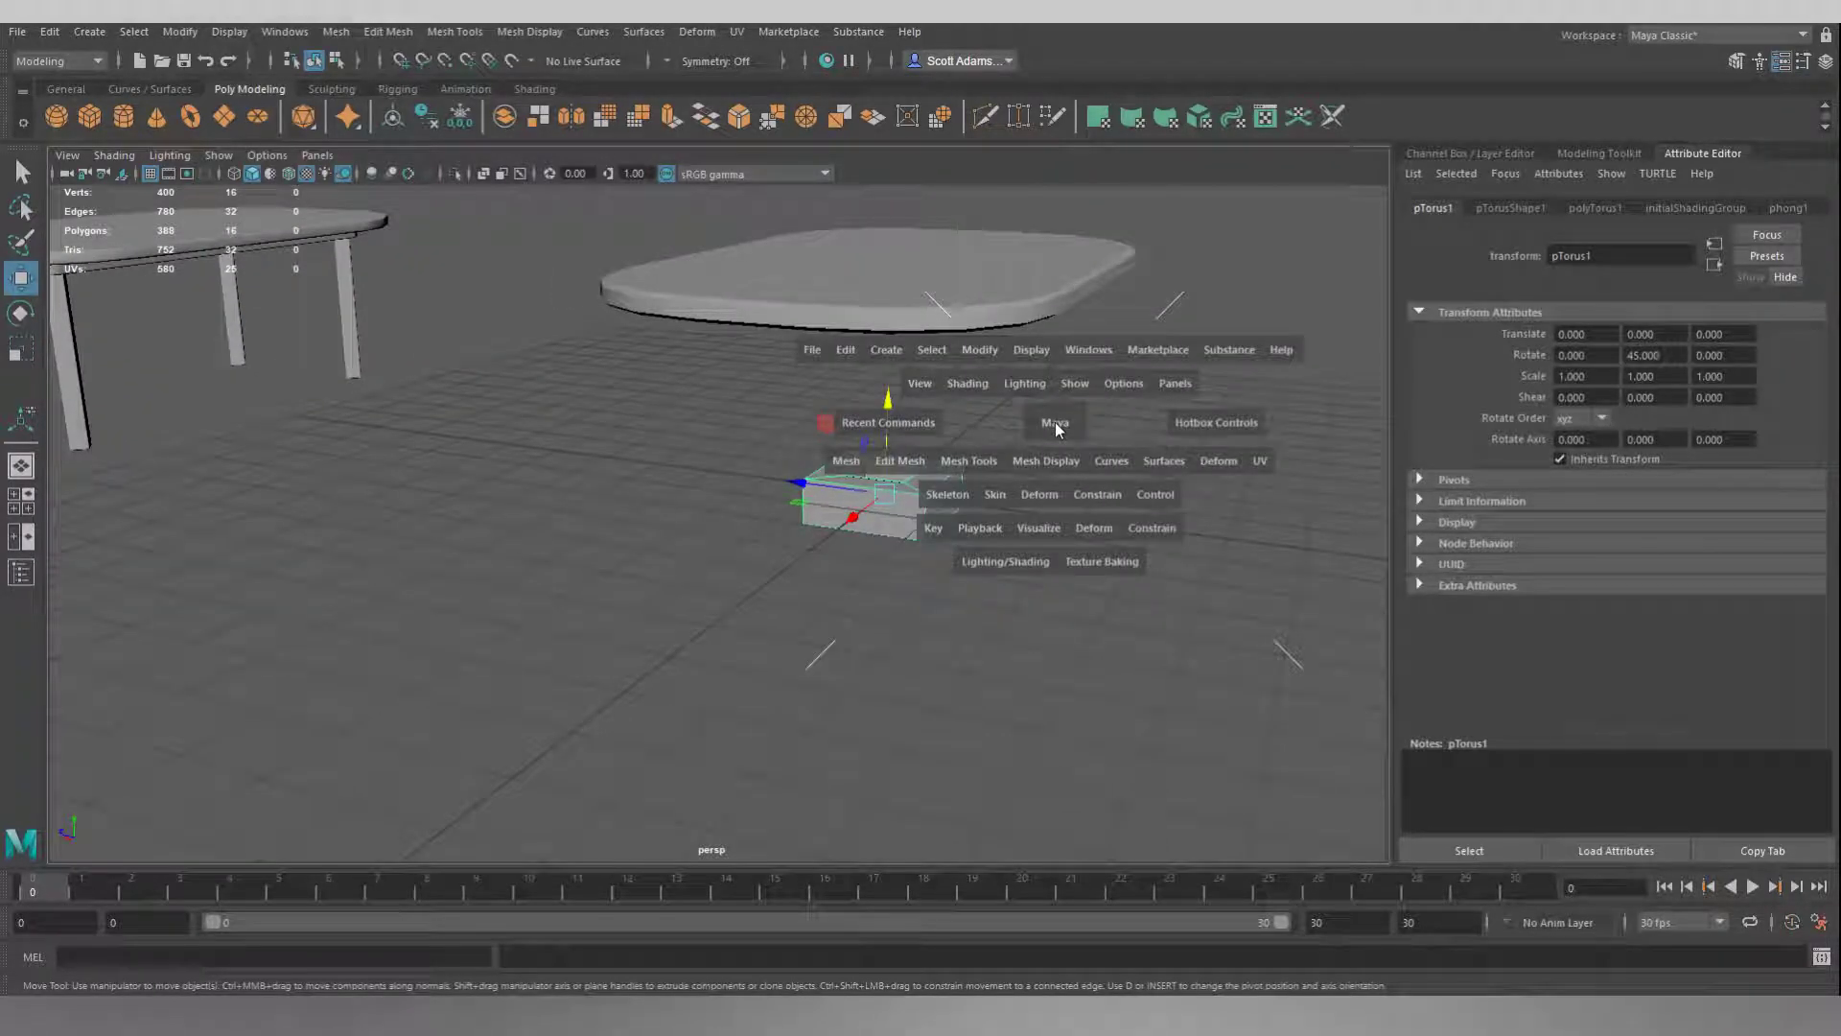
click(1056, 425)
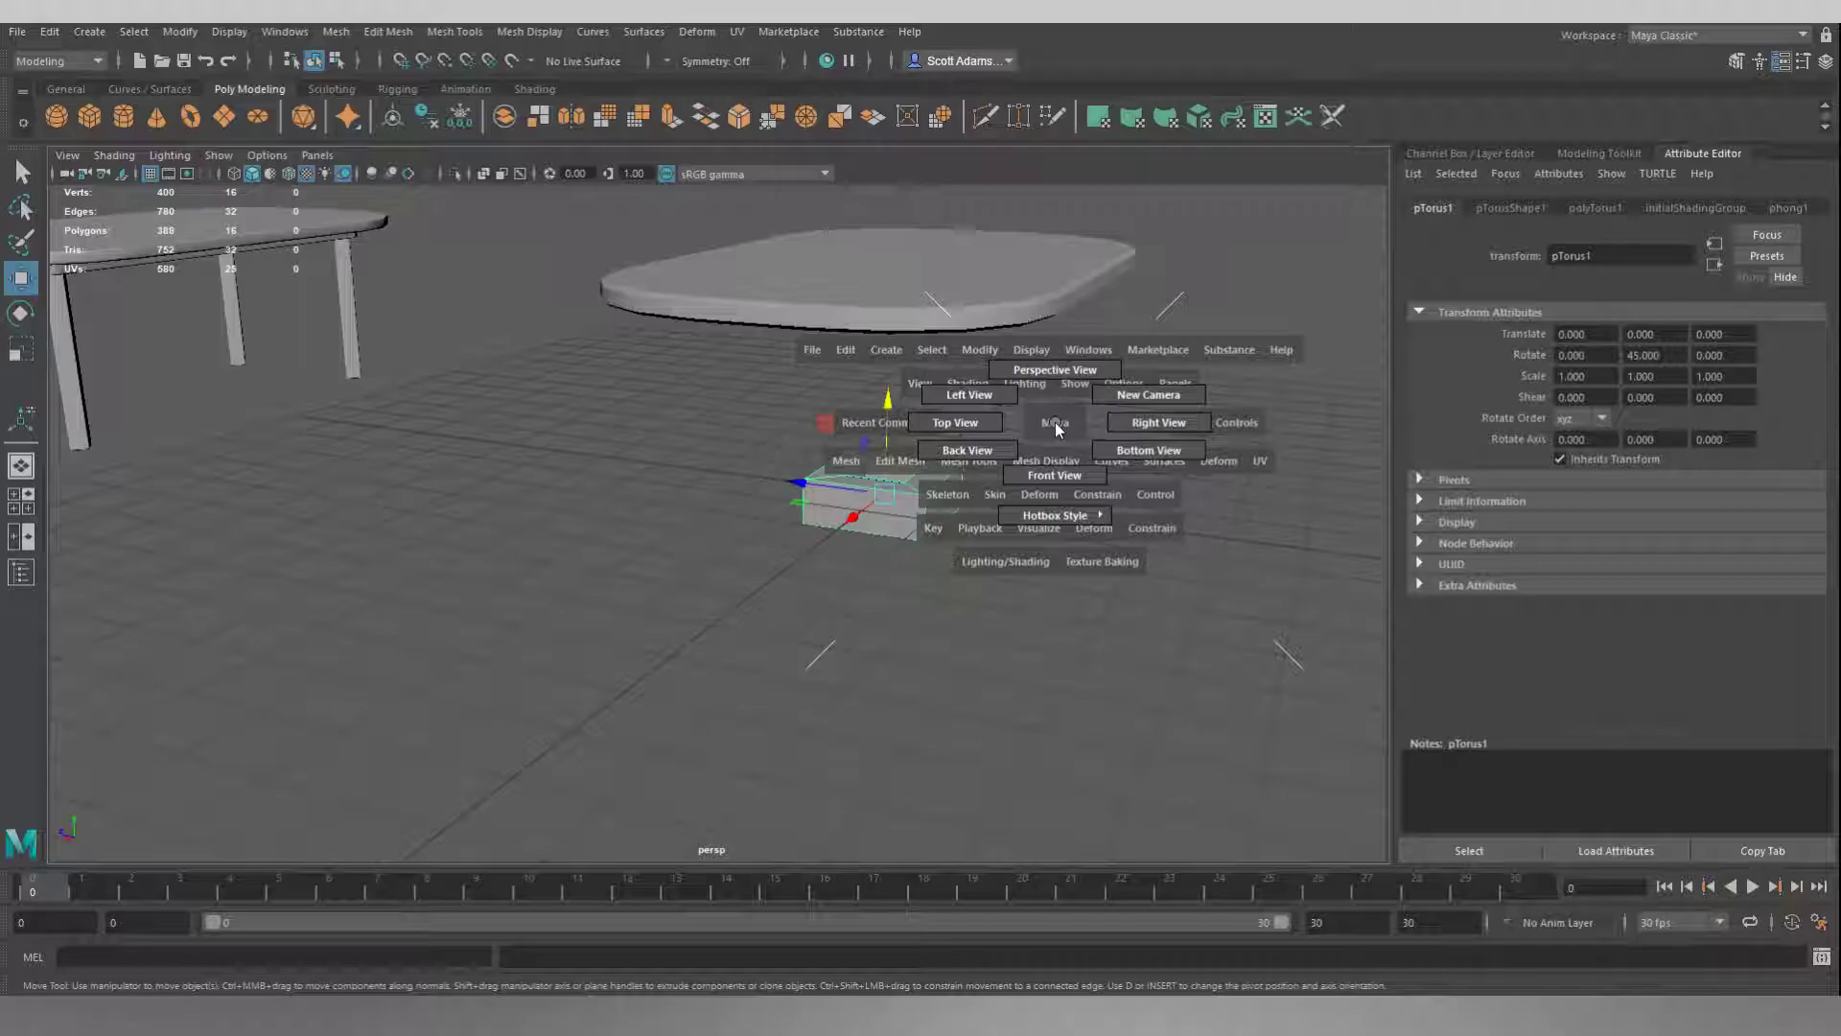
drag(1055, 422, 1113, 447)
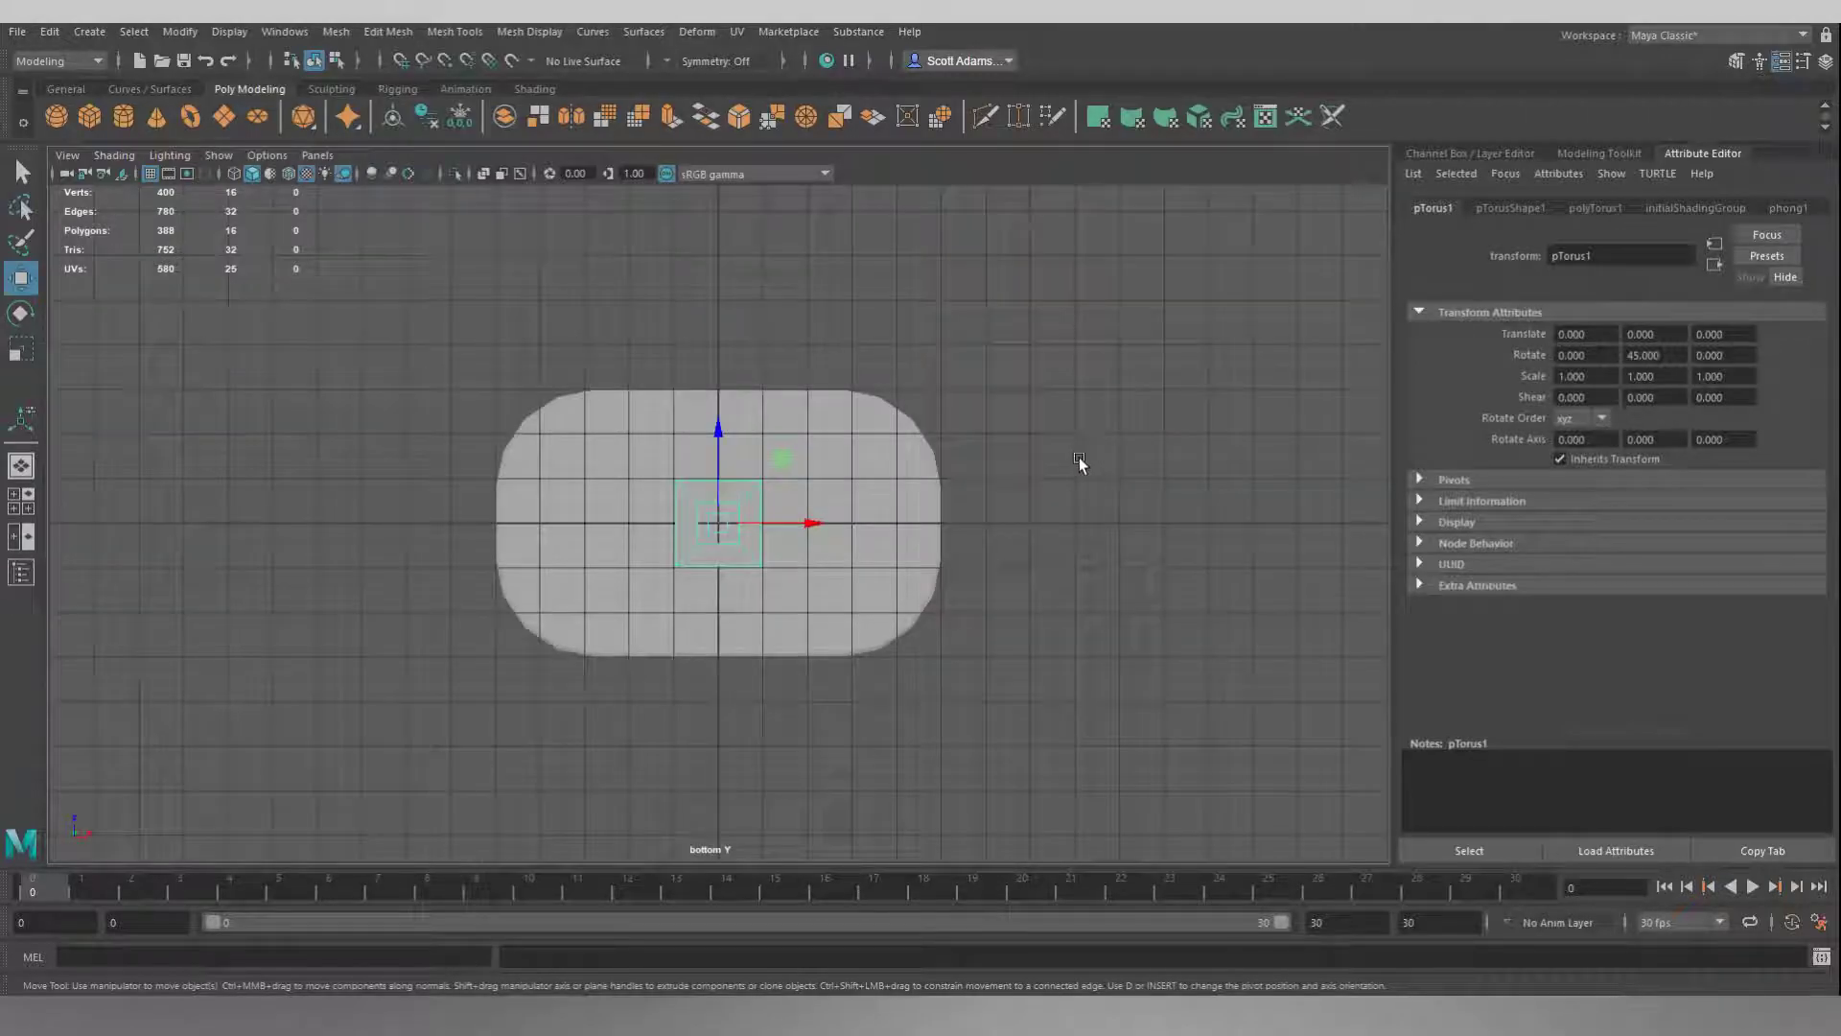
alt+middle_drag(1038, 493, 1055, 458)
scroll(1141, 378, up, 3)
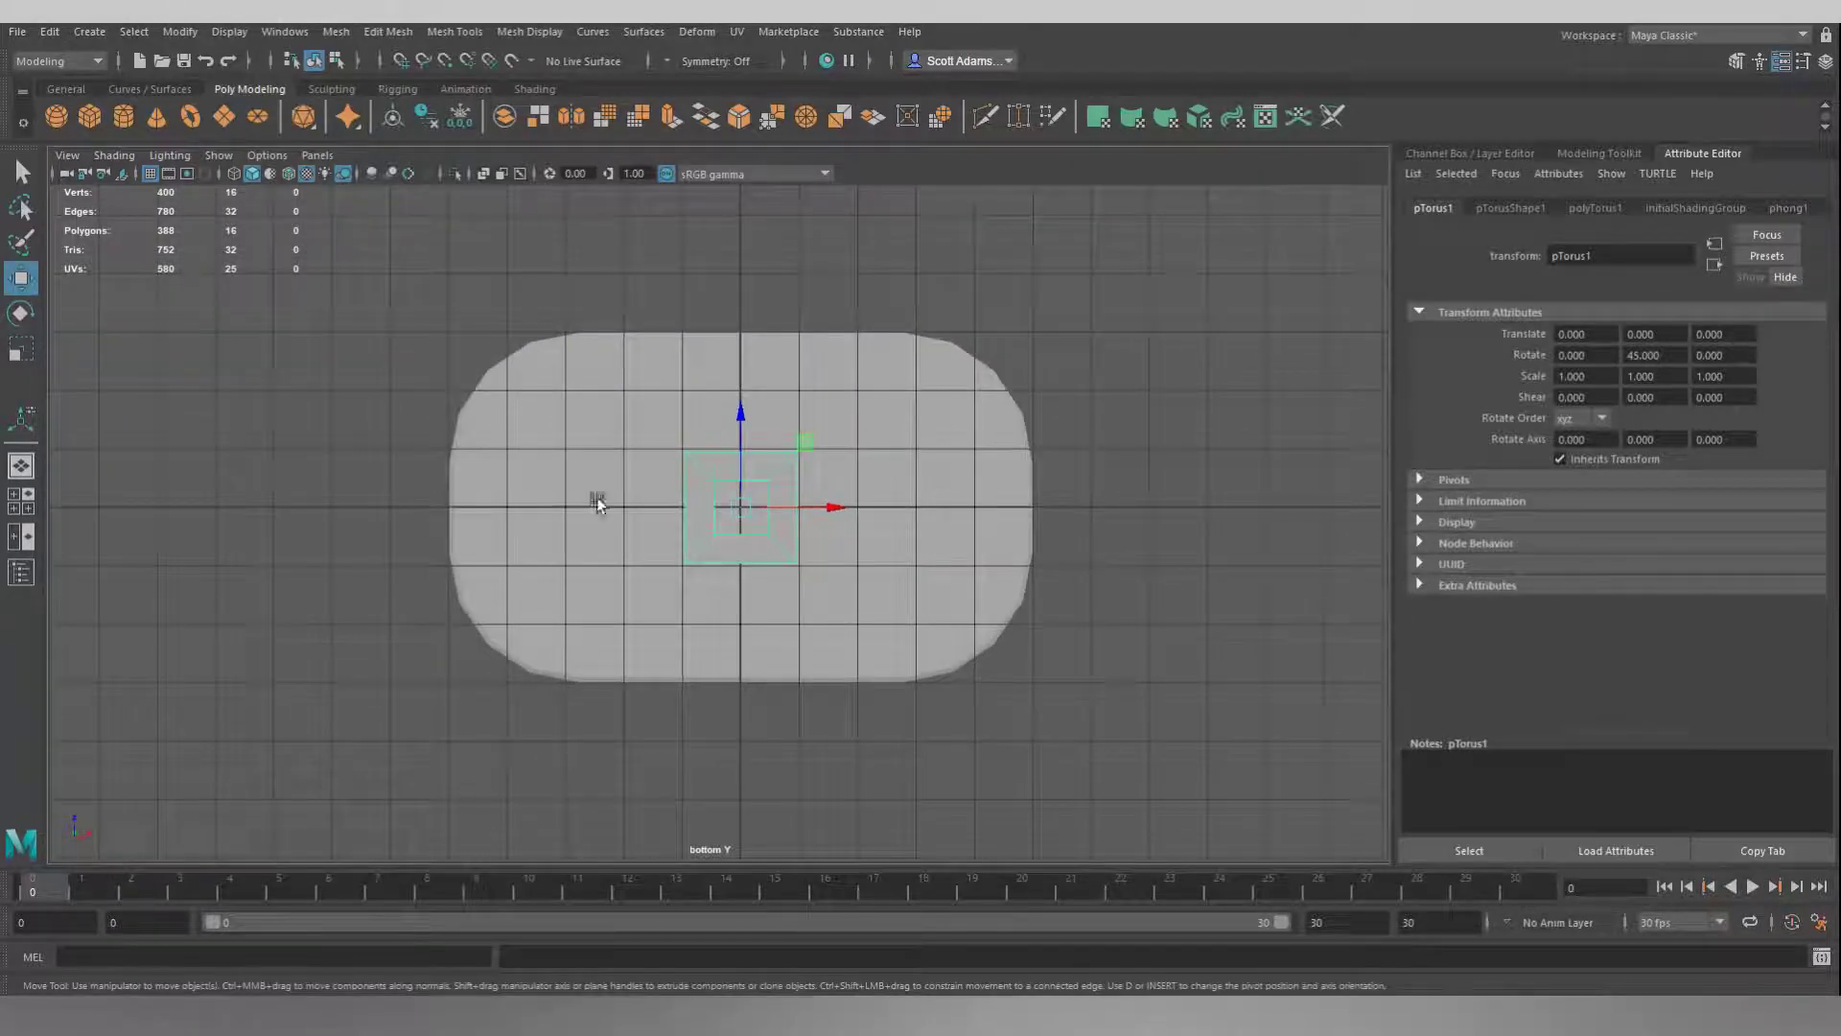
click(290, 176)
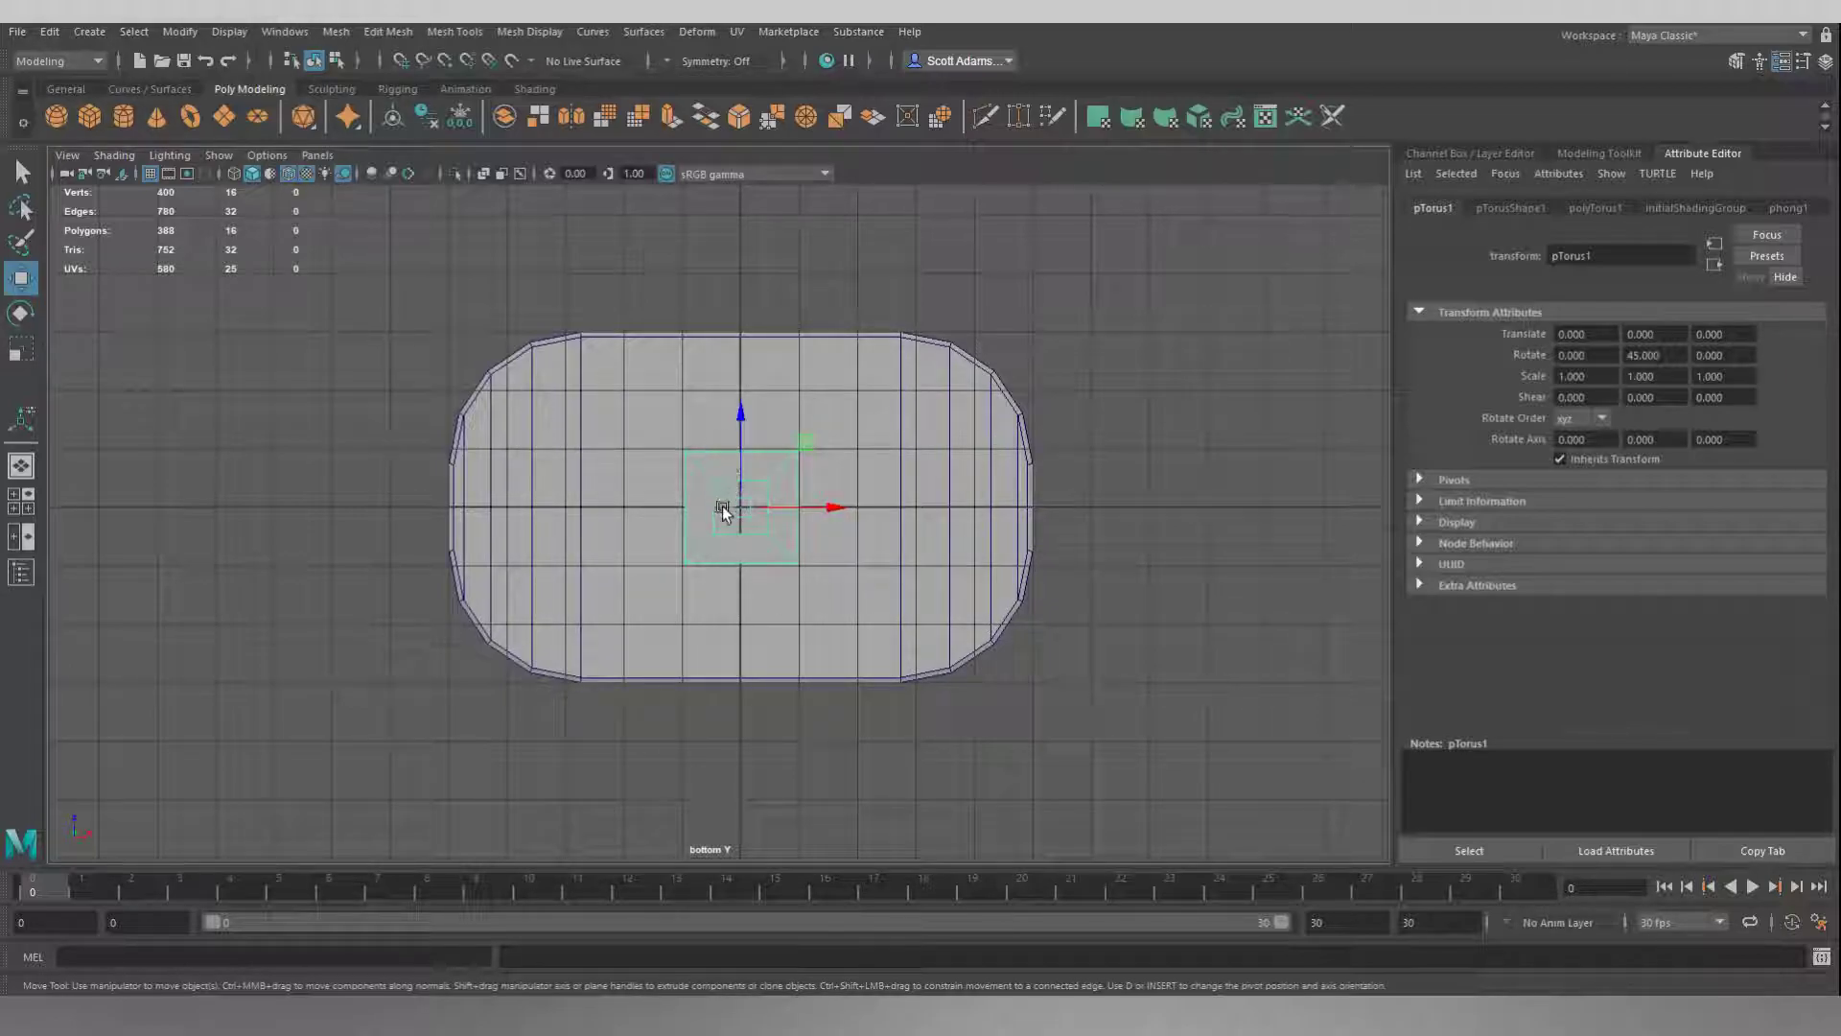
Select the vertices at the torus's positive X end and move them outward along X by about 2 units
right_click(817, 262)
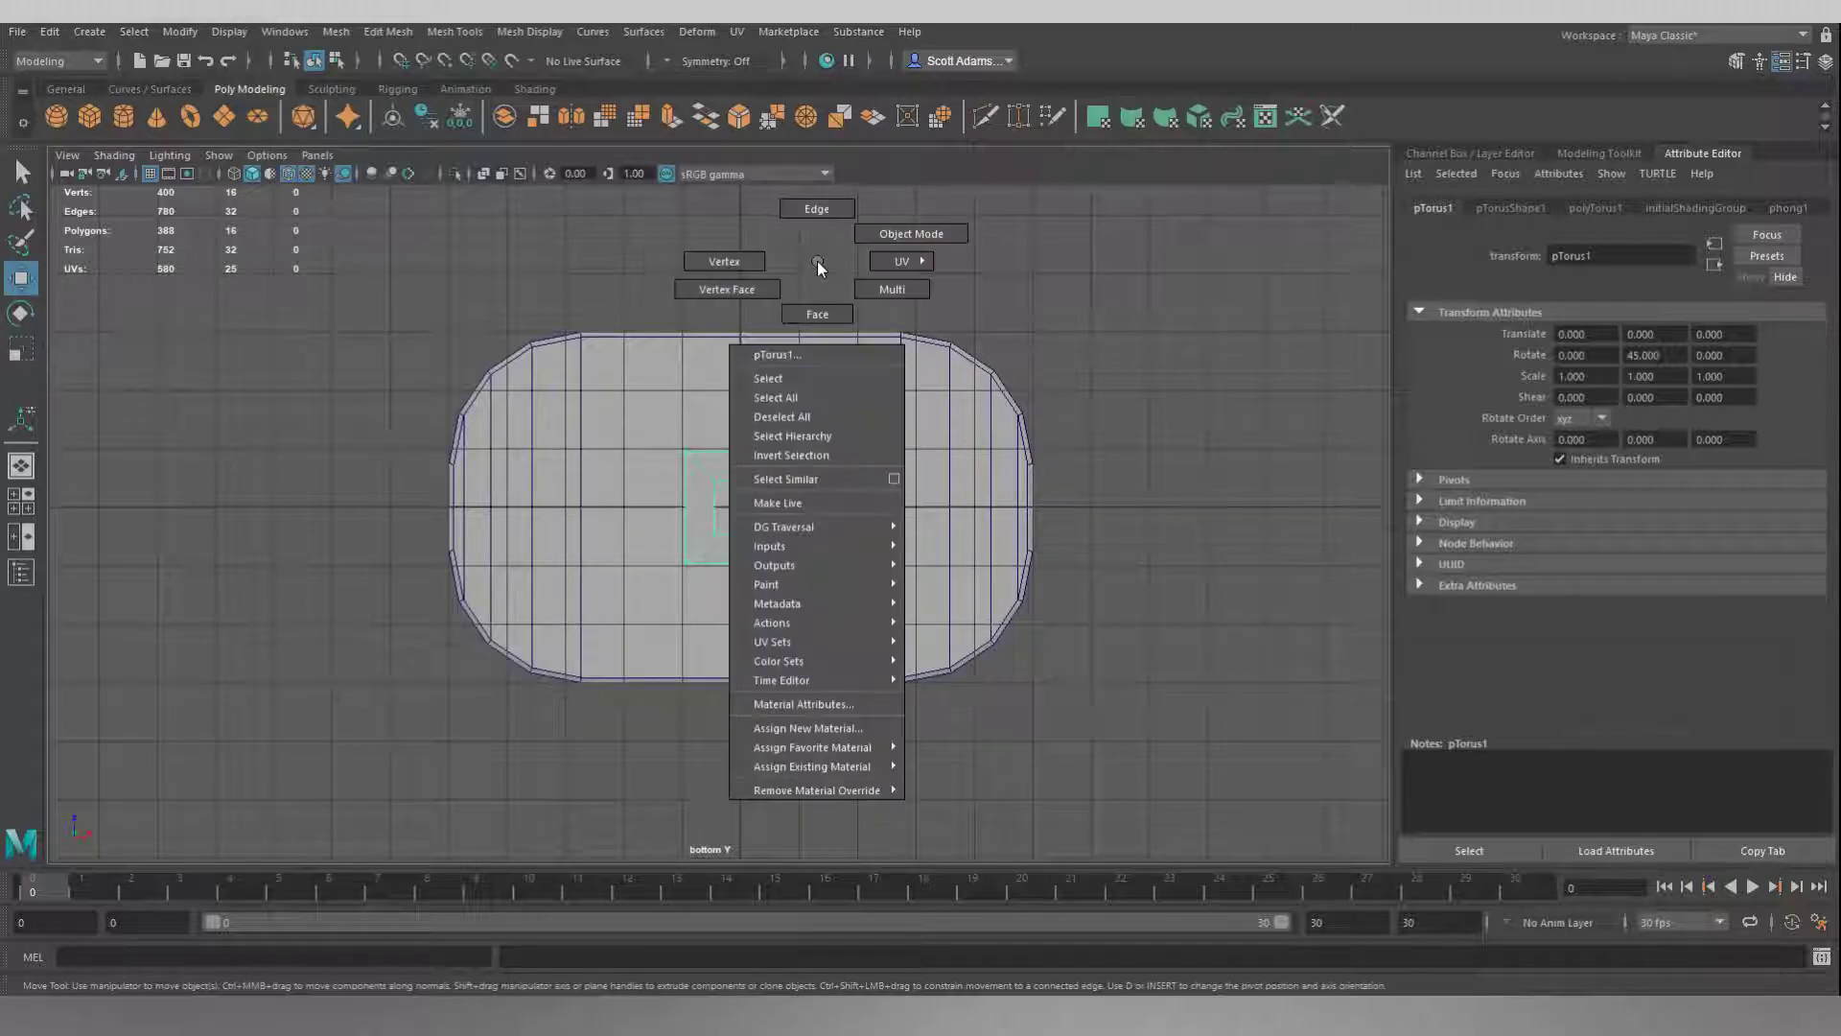
right_drag(817, 261, 748, 260)
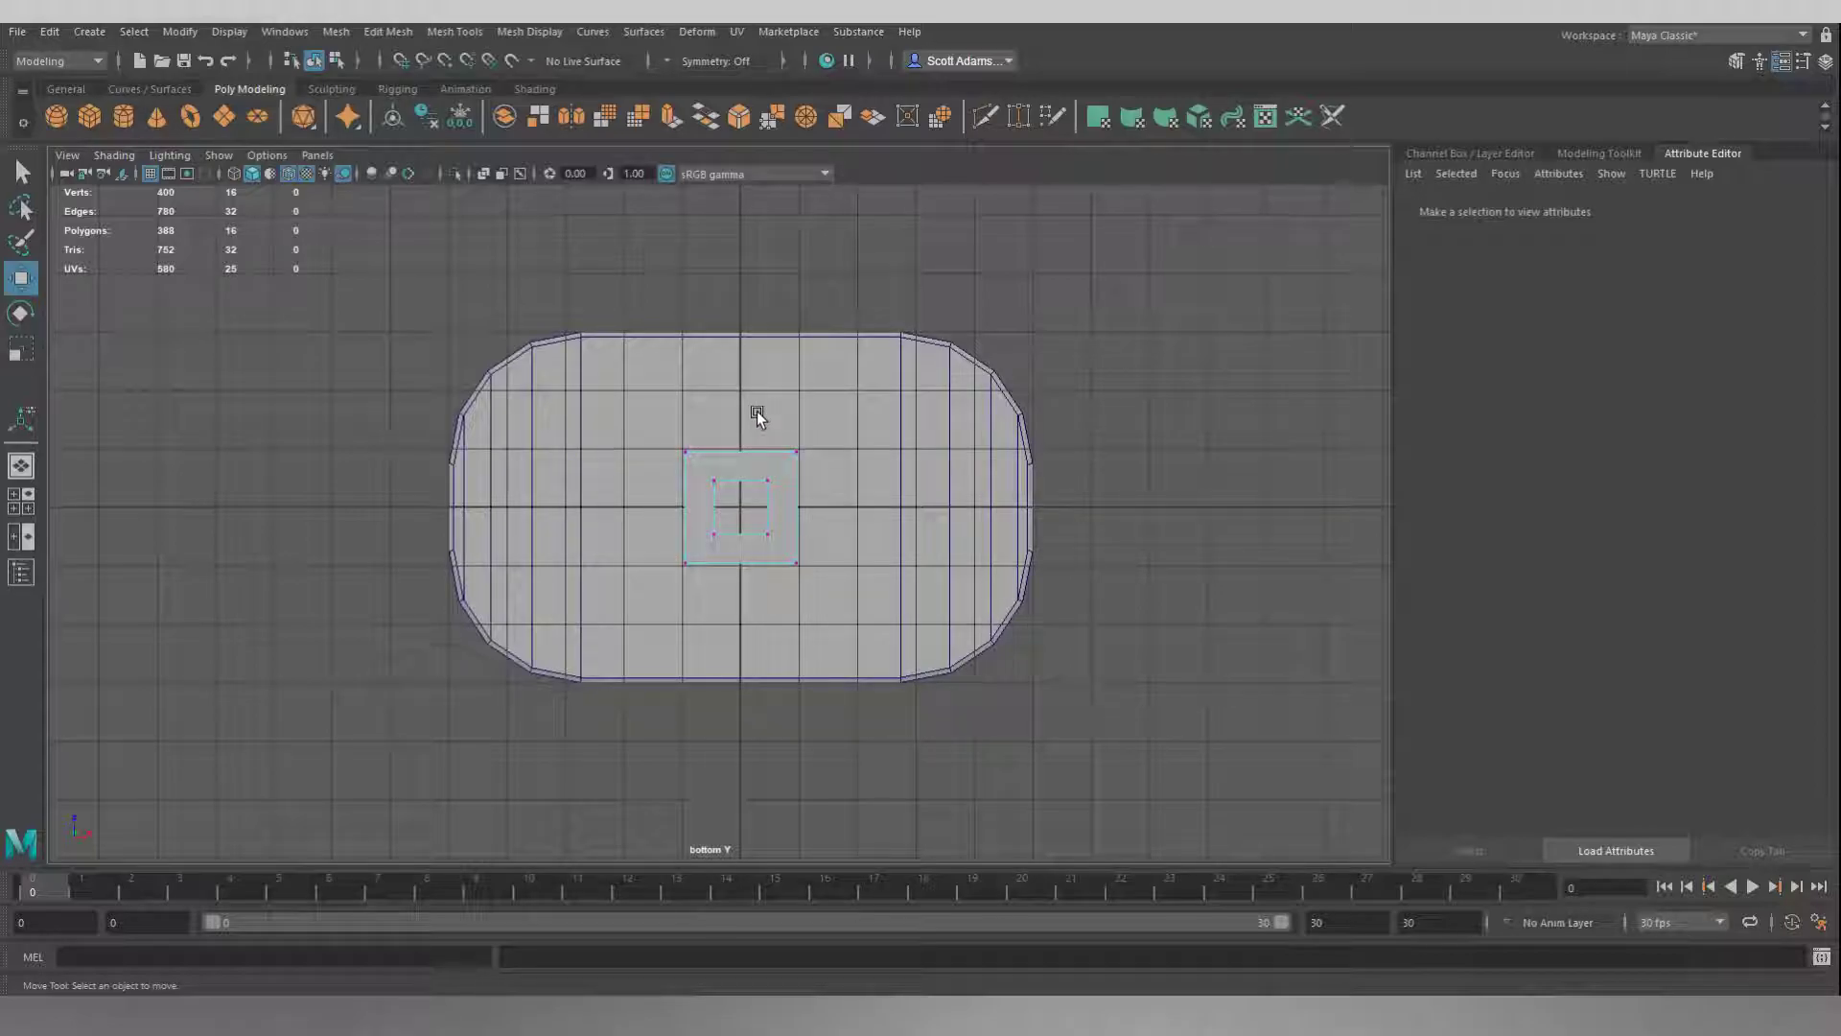
drag(781, 549, 808, 599)
drag(808, 598, 808, 600)
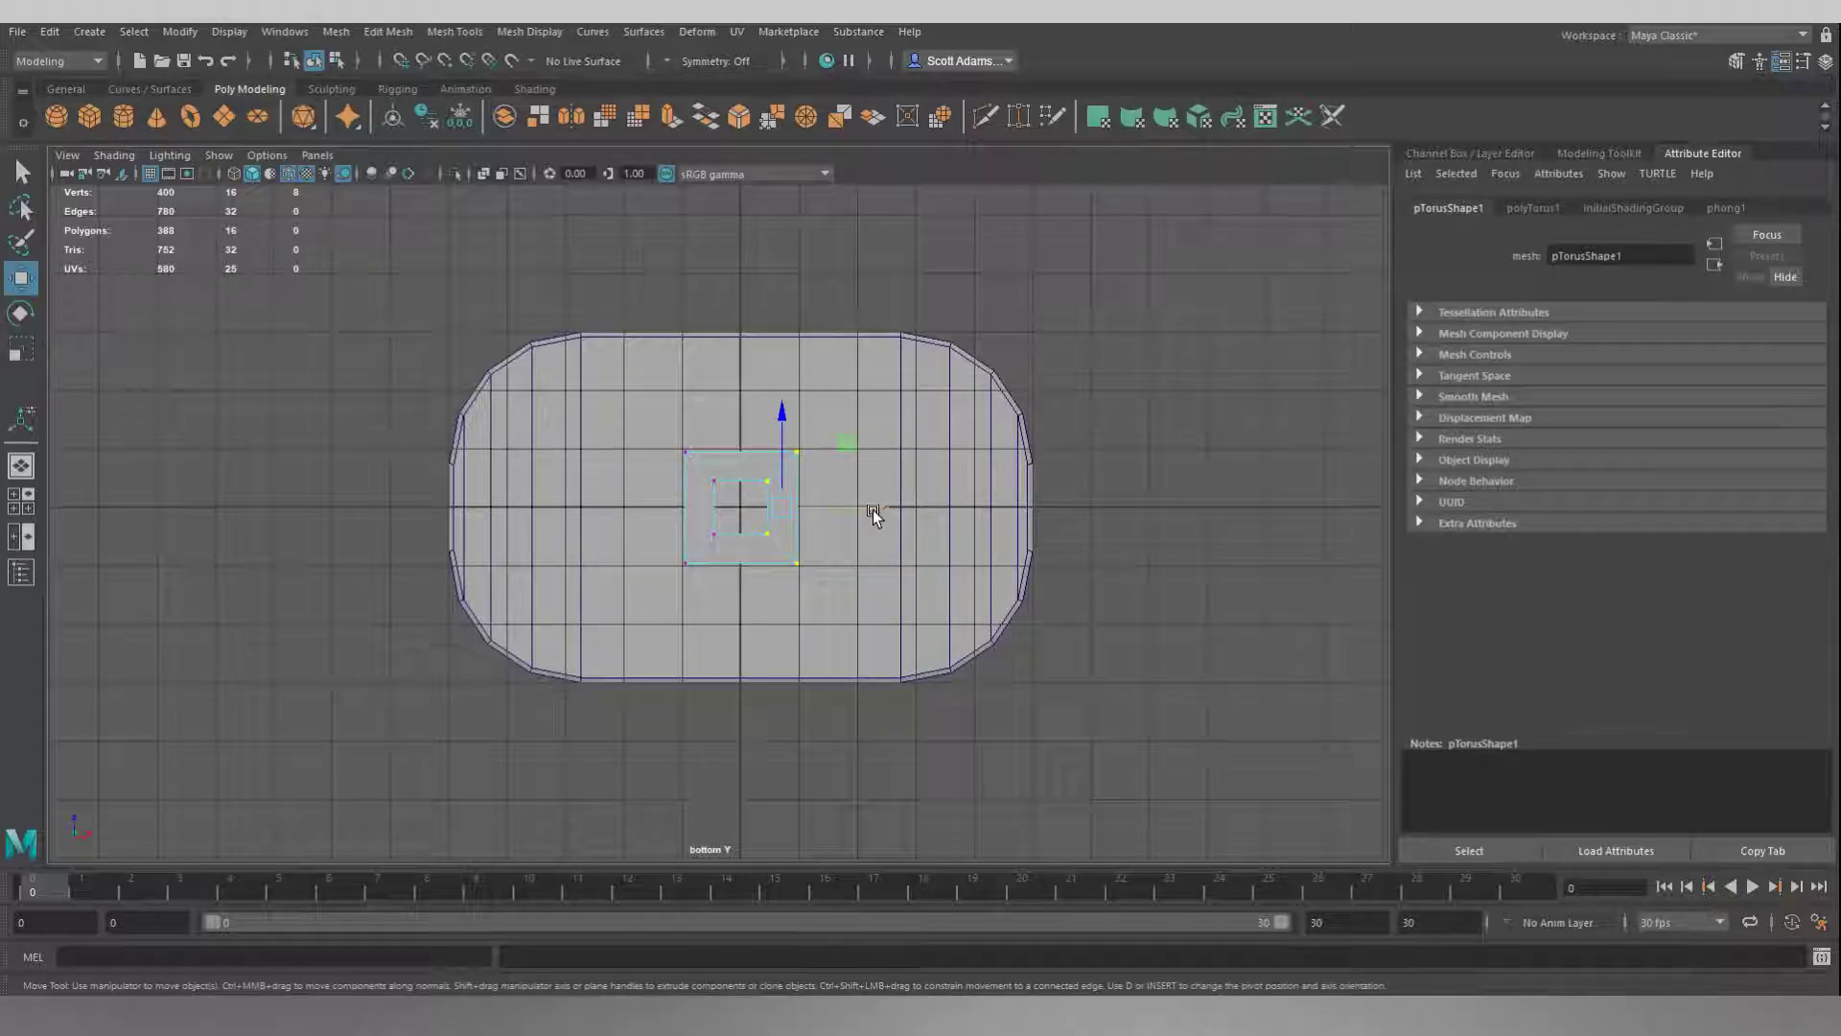
drag(873, 509, 995, 515)
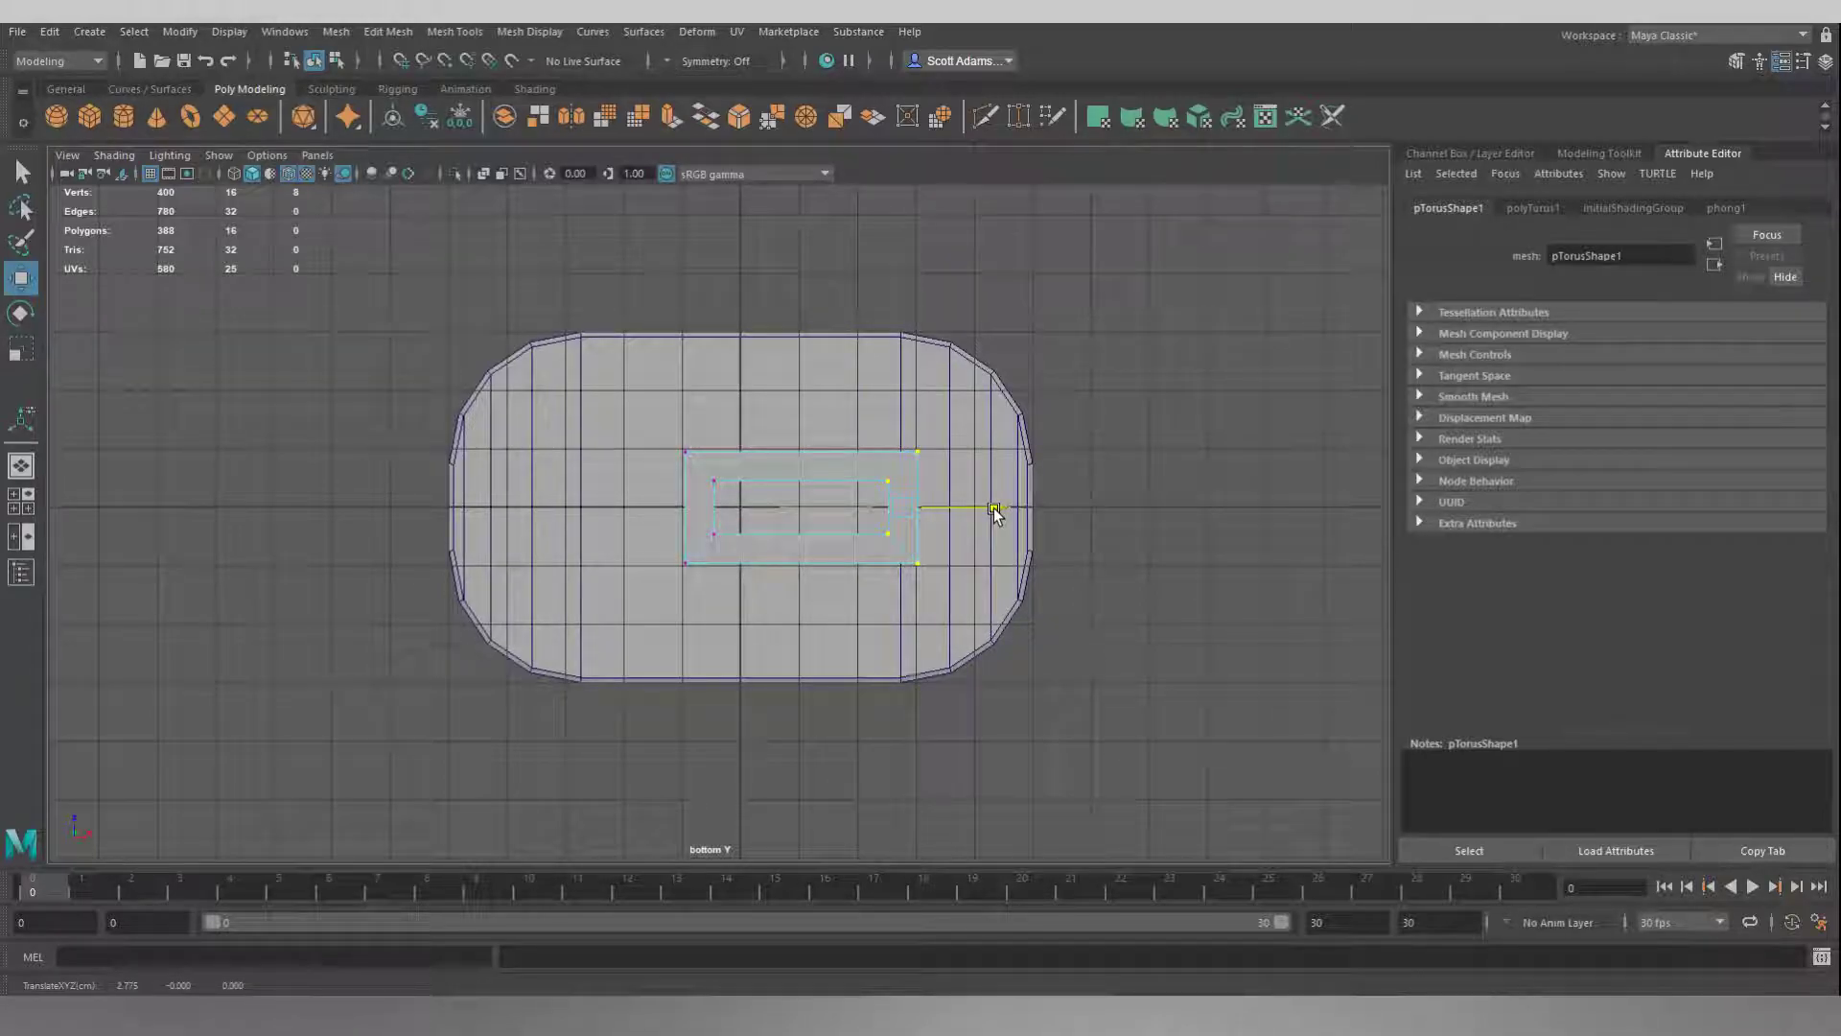
drag(994, 508, 993, 508)
Move the vertices at the frame's negative X end outward by about 2 units and fine-tune the opposite end to match
drag(656, 417, 737, 601)
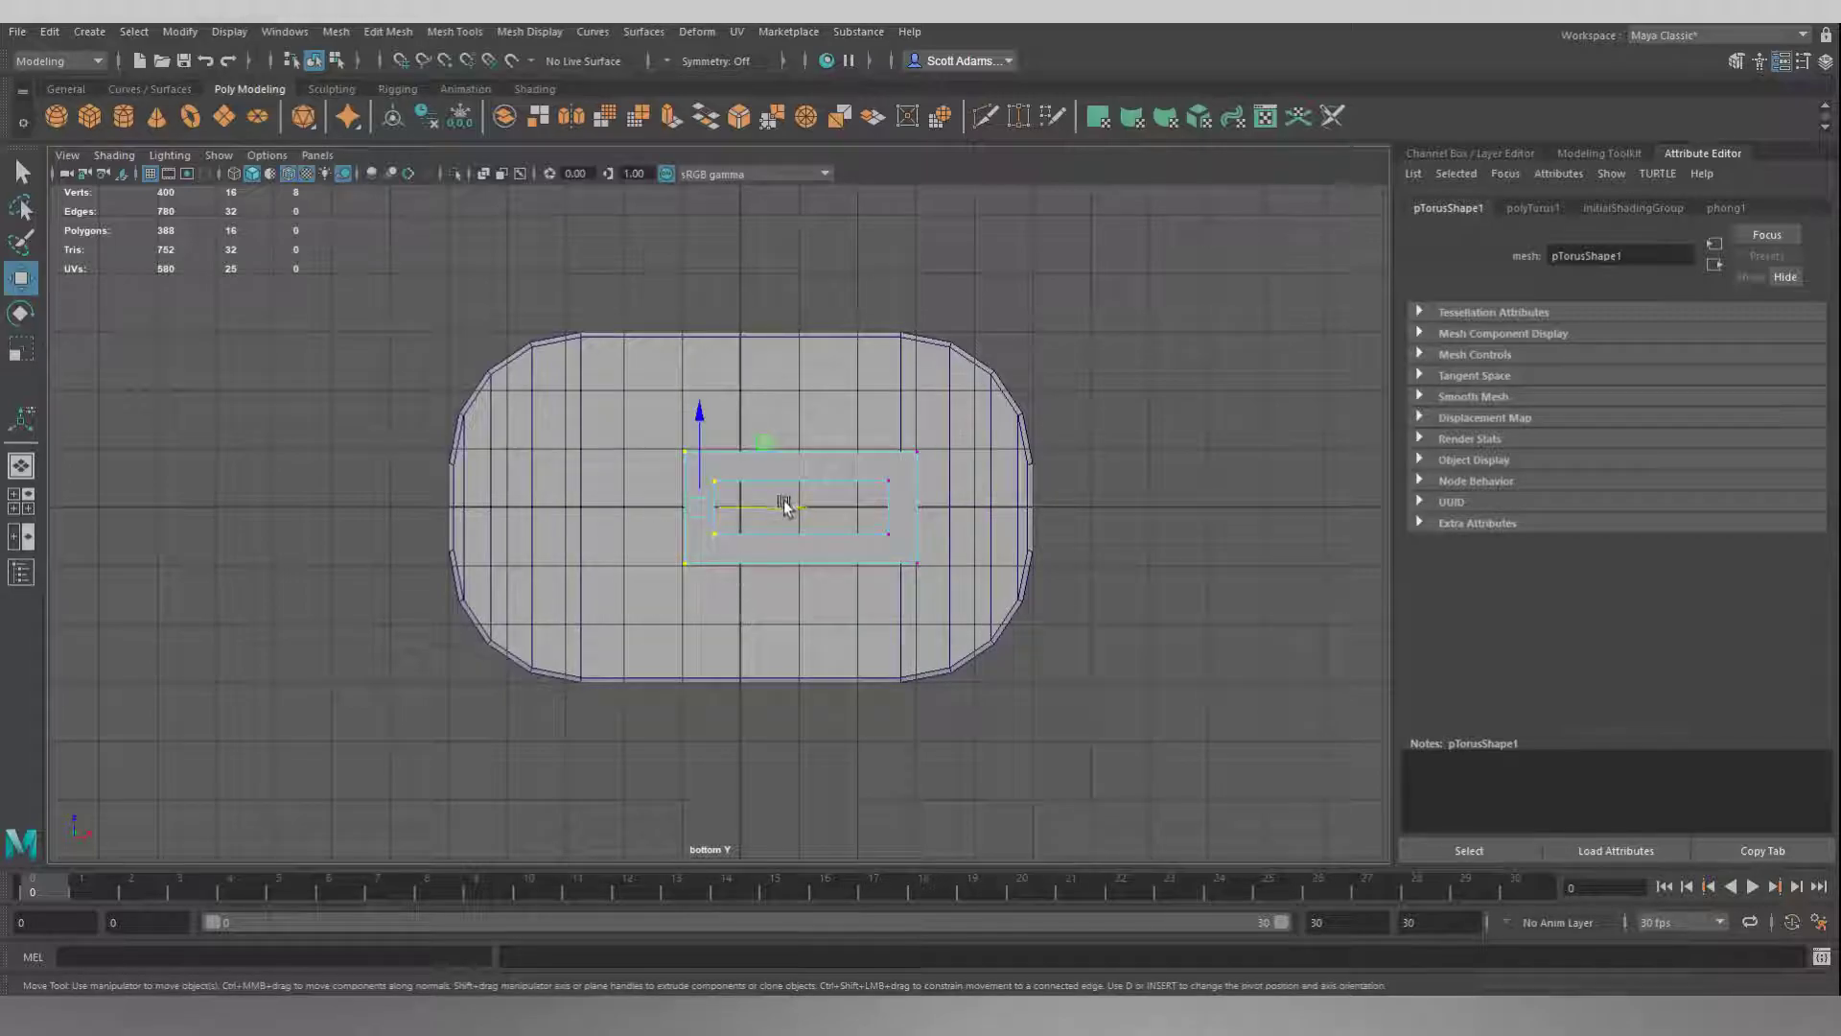
drag(794, 513, 675, 513)
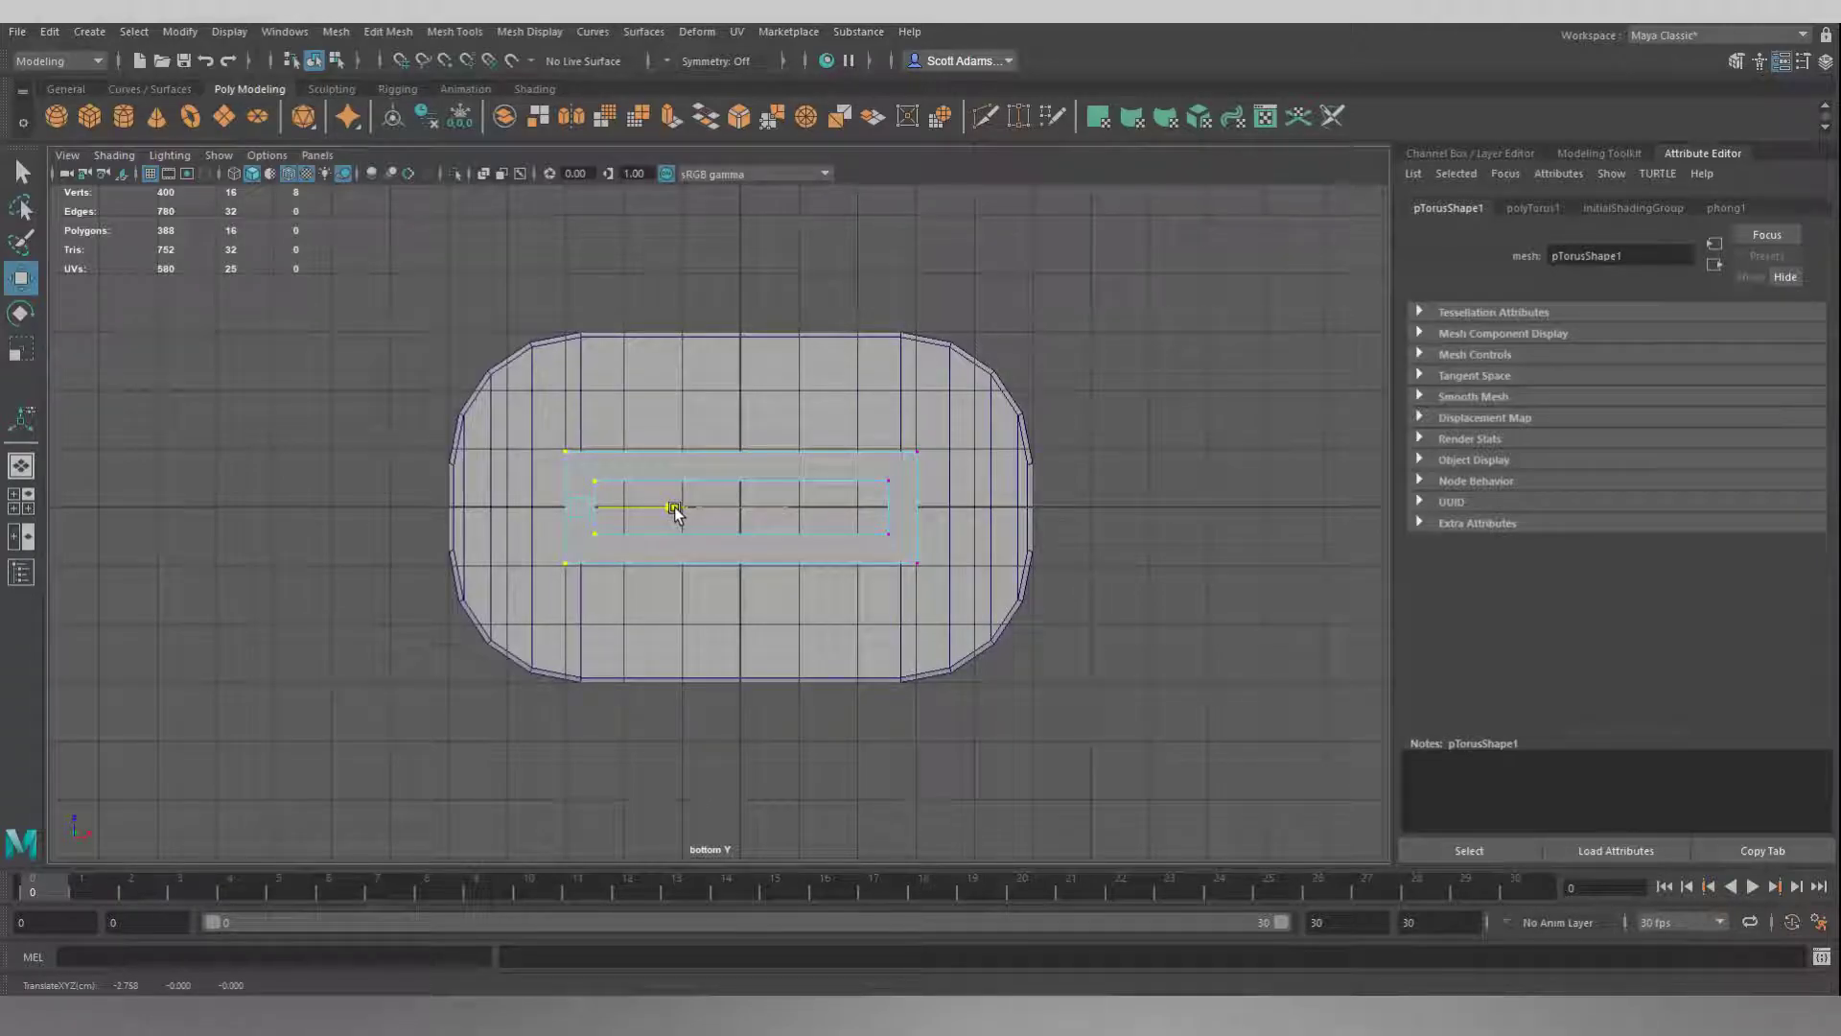
drag(872, 420, 938, 588)
drag(986, 510, 984, 508)
Move the vertices of the frame's two long sides outward along Z to about 1.9 units on each side of center
key(F8)
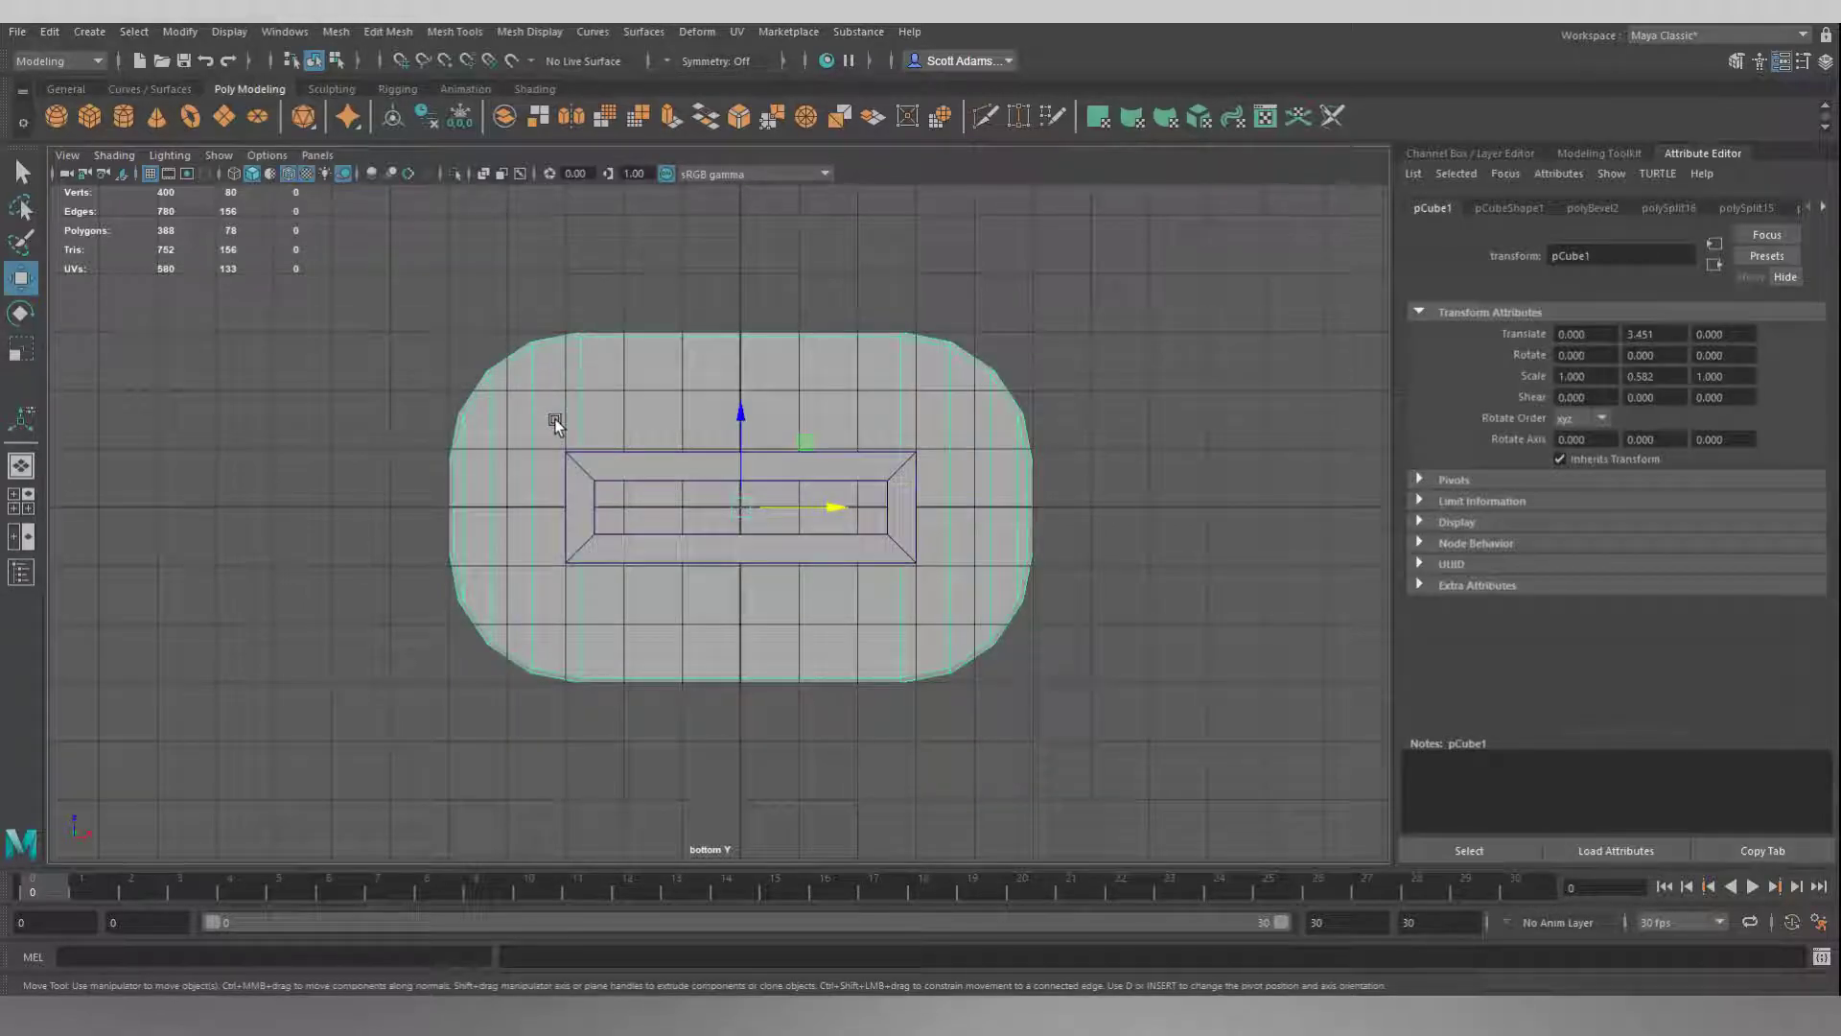
click(642, 476)
right_drag(345, 337, 346, 337)
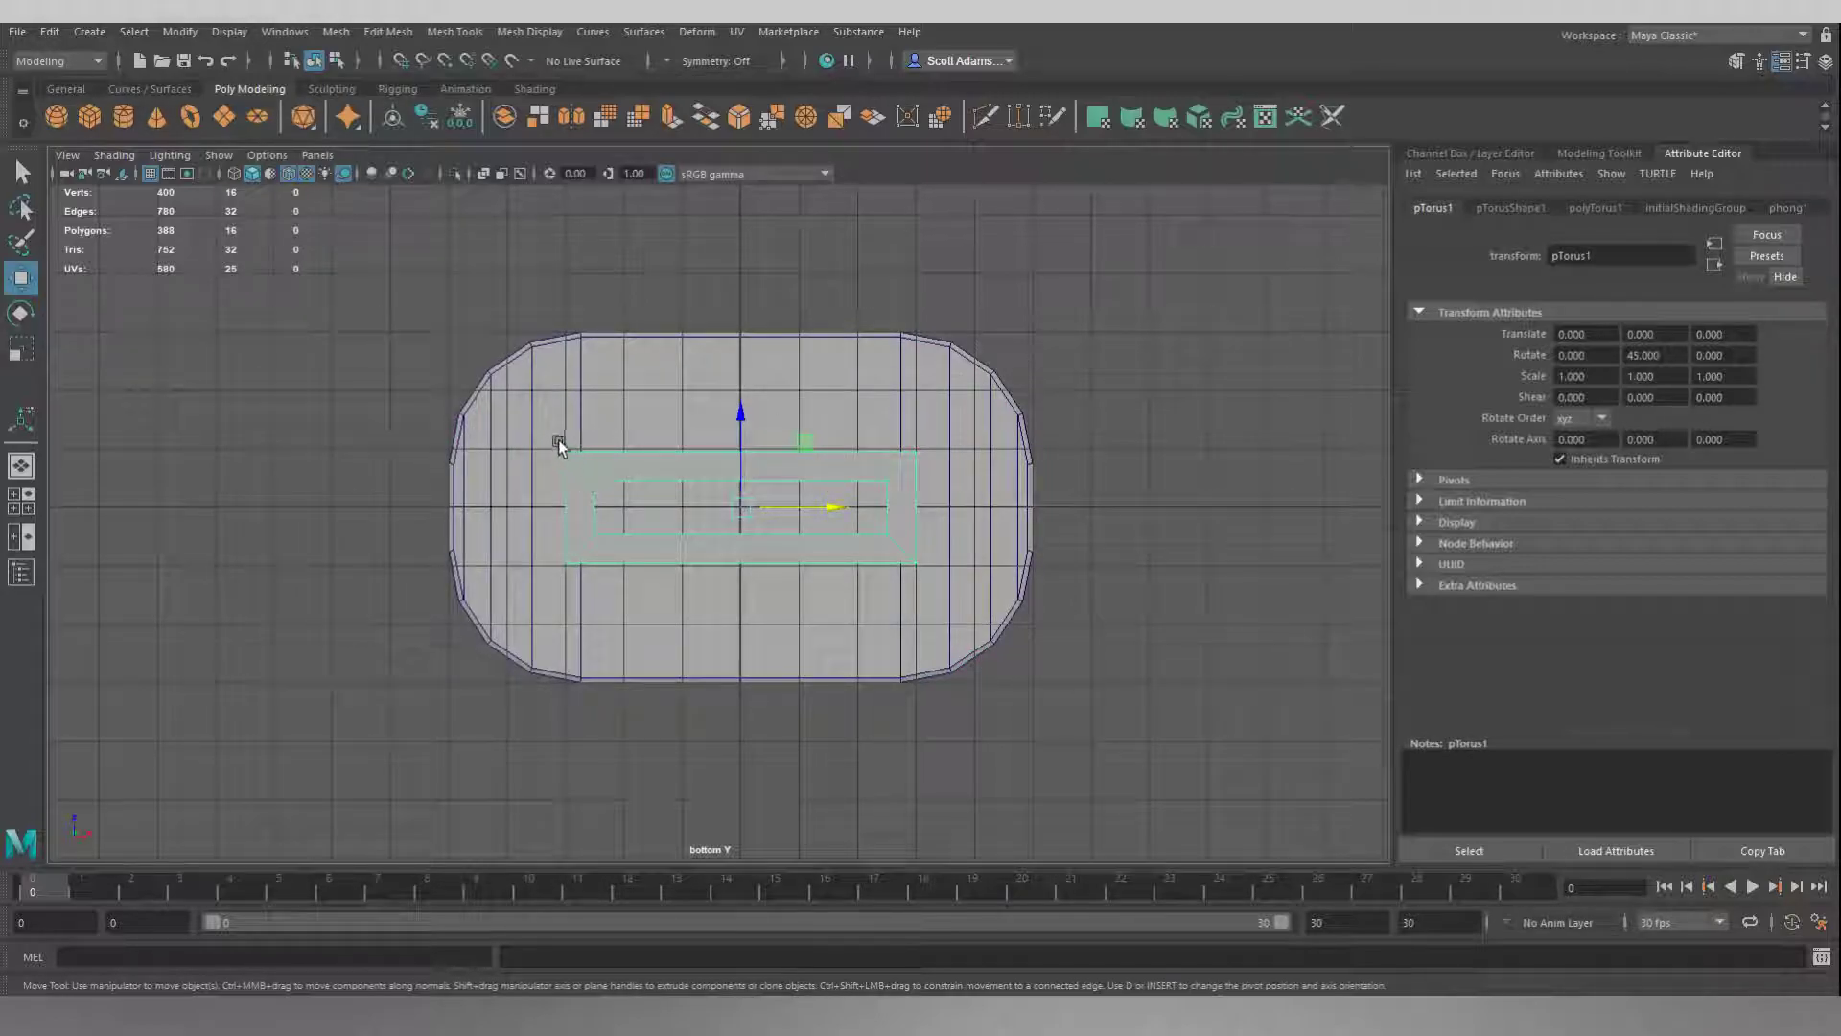
right_drag(365, 384, 303, 384)
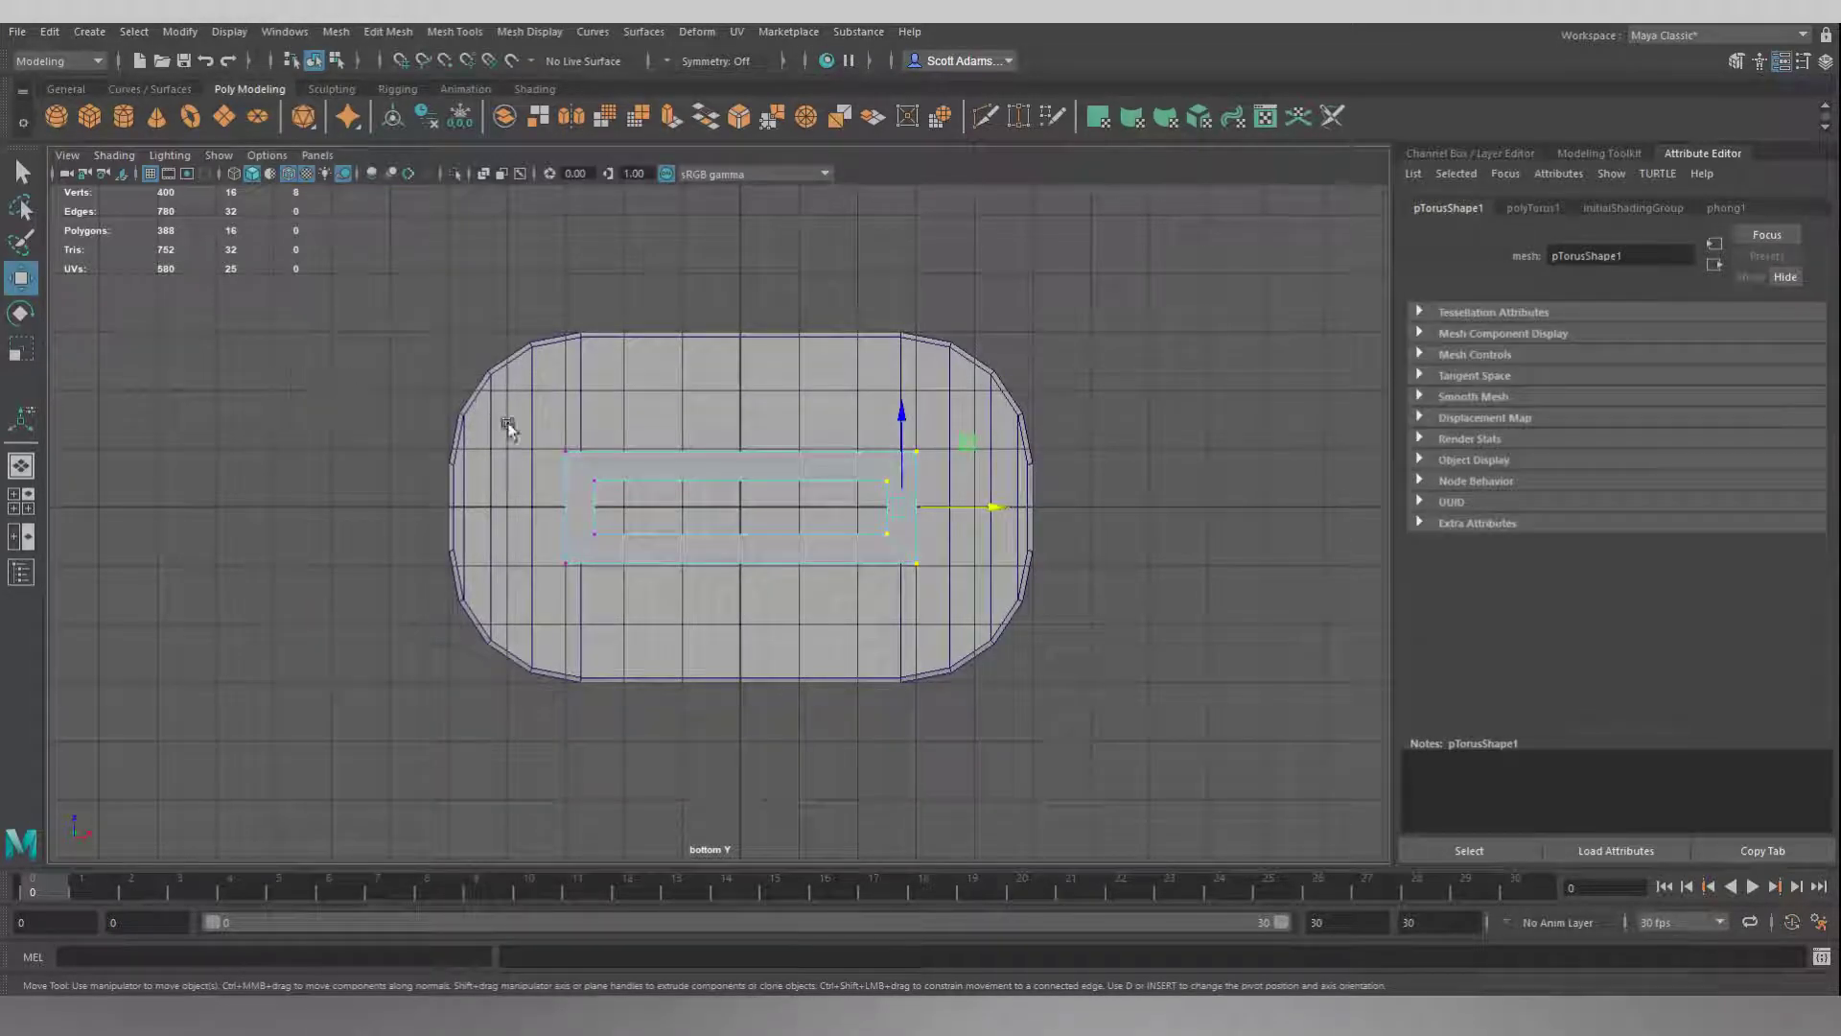
drag(525, 416, 945, 489)
drag(744, 378, 751, 306)
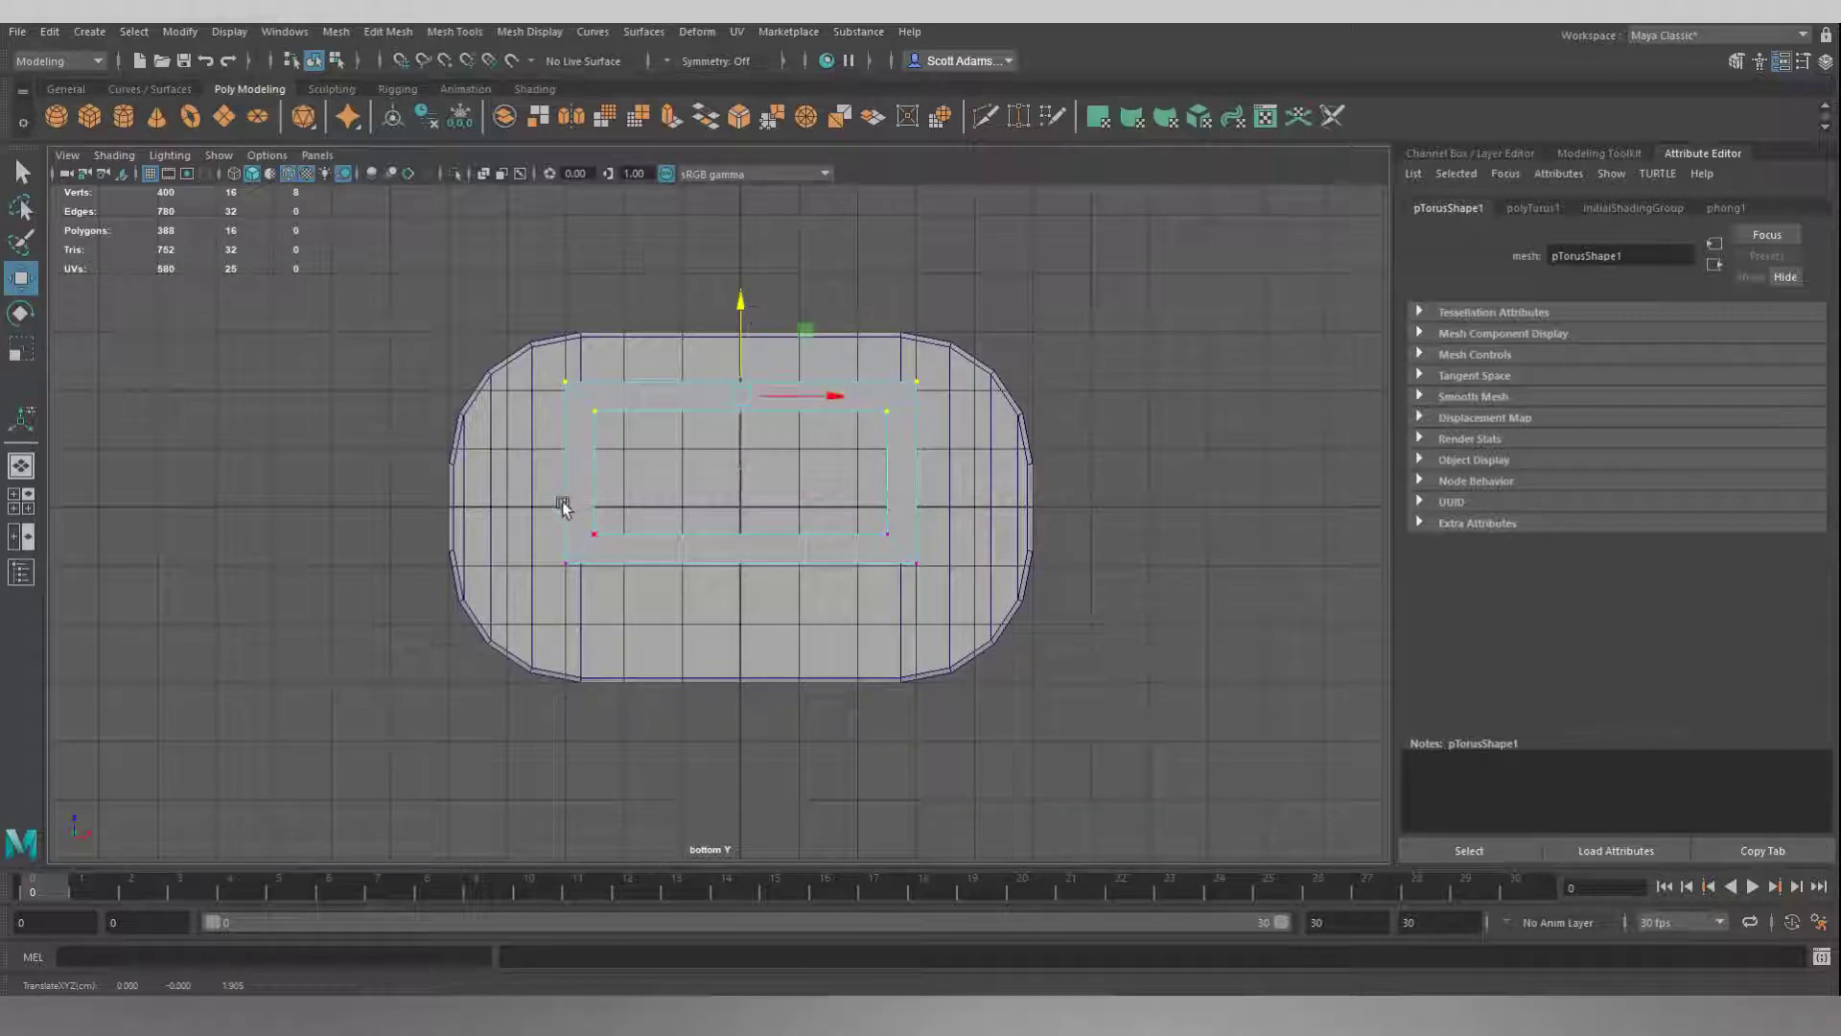
drag(425, 504, 971, 597)
drag(741, 462, 737, 526)
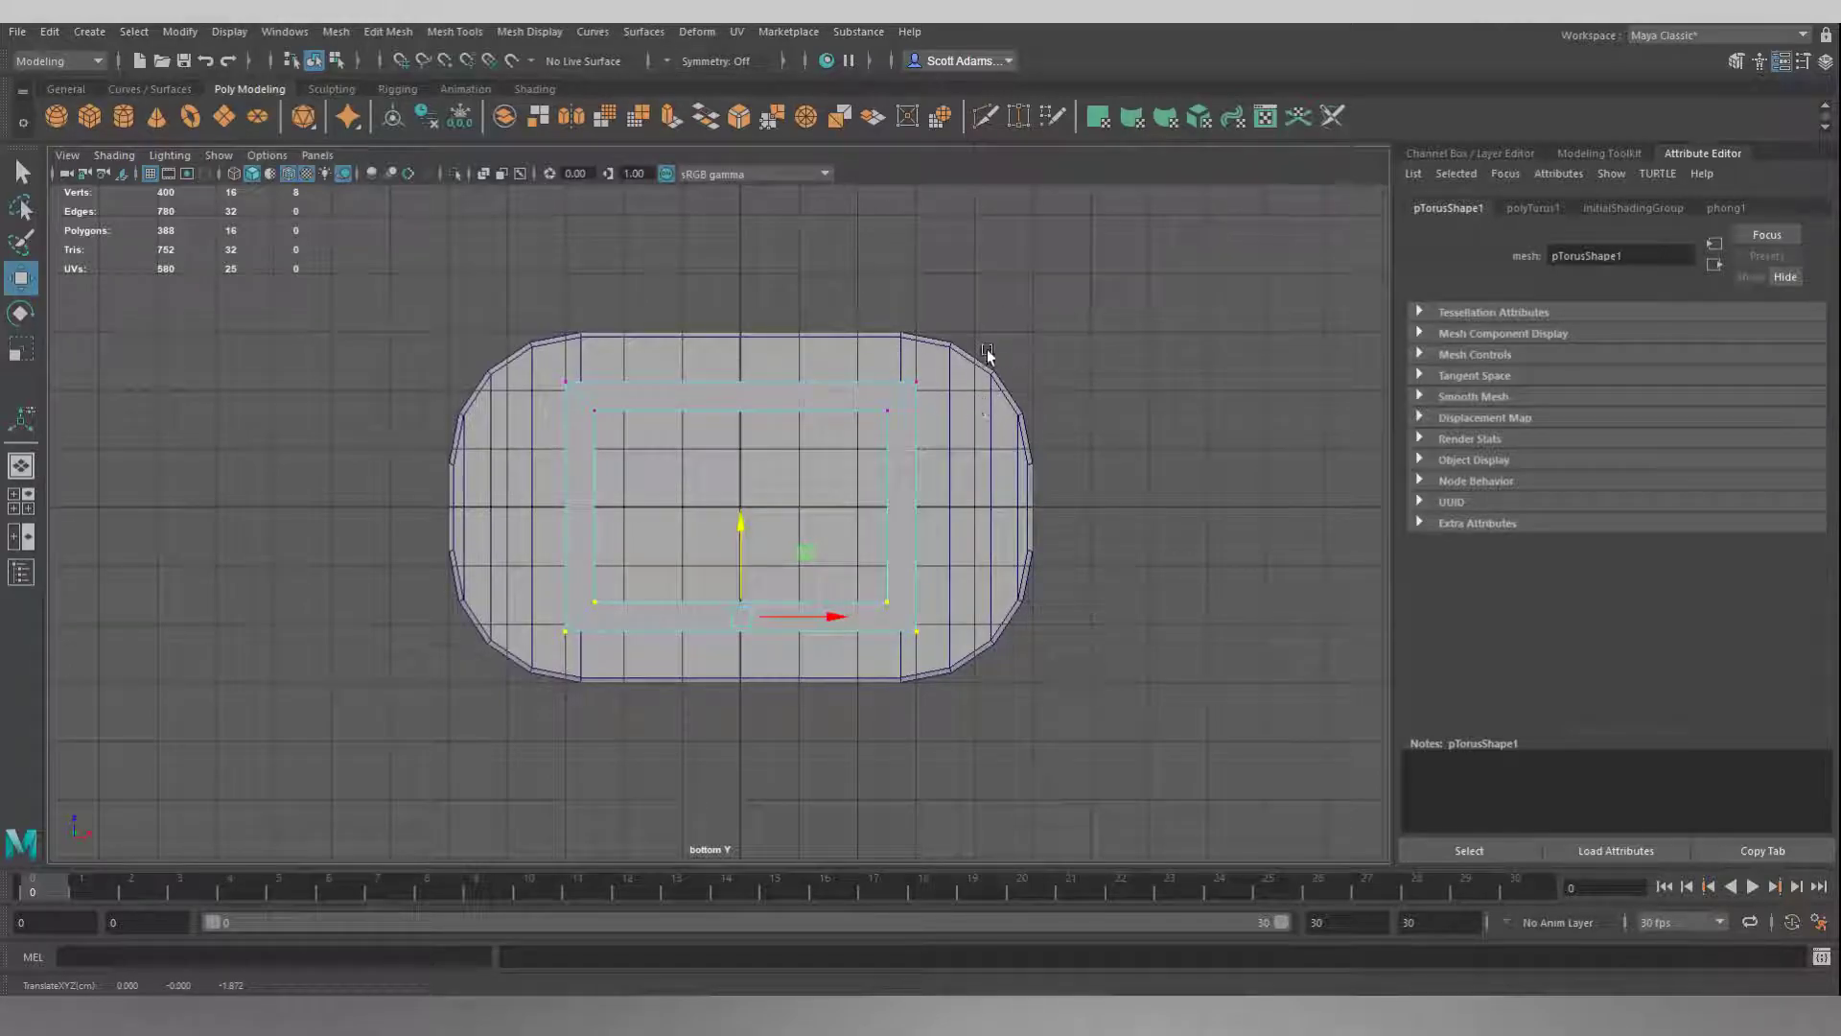
Move the vertices at both short ends of the frame outward along X to about 3.33 units from center
drag(871, 280, 979, 743)
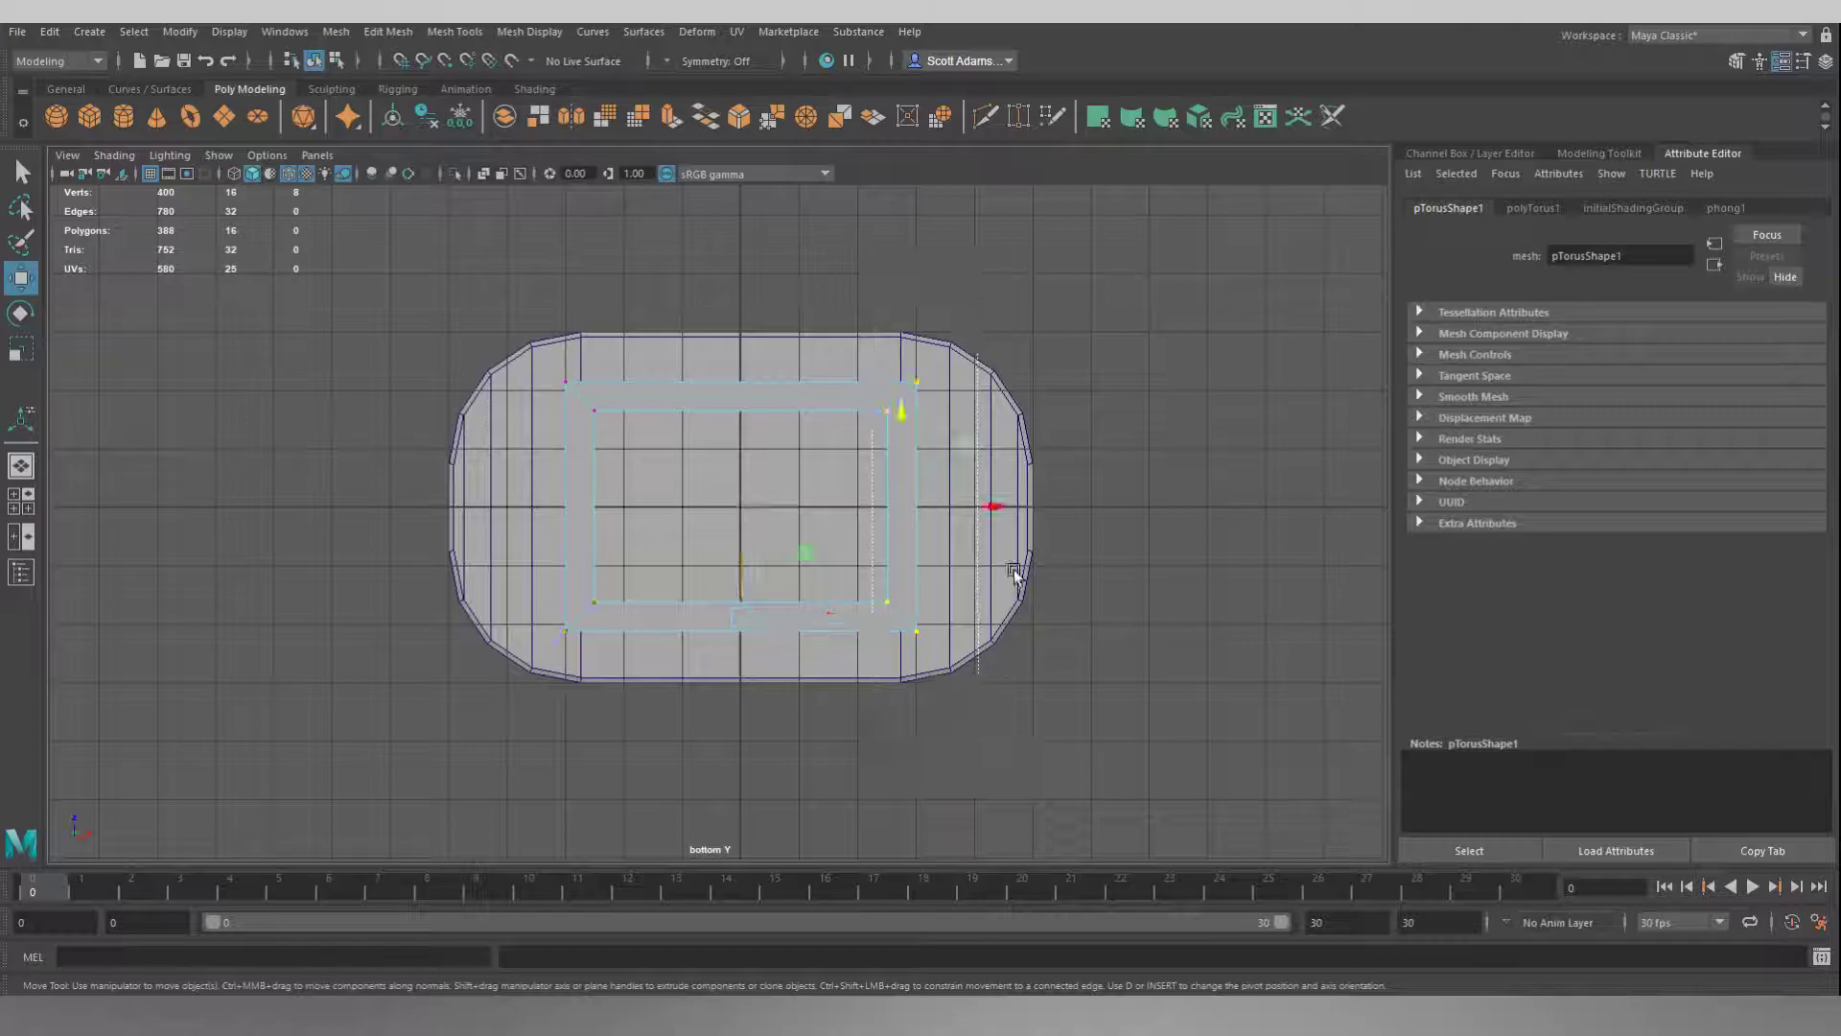
drag(992, 510, 1028, 506)
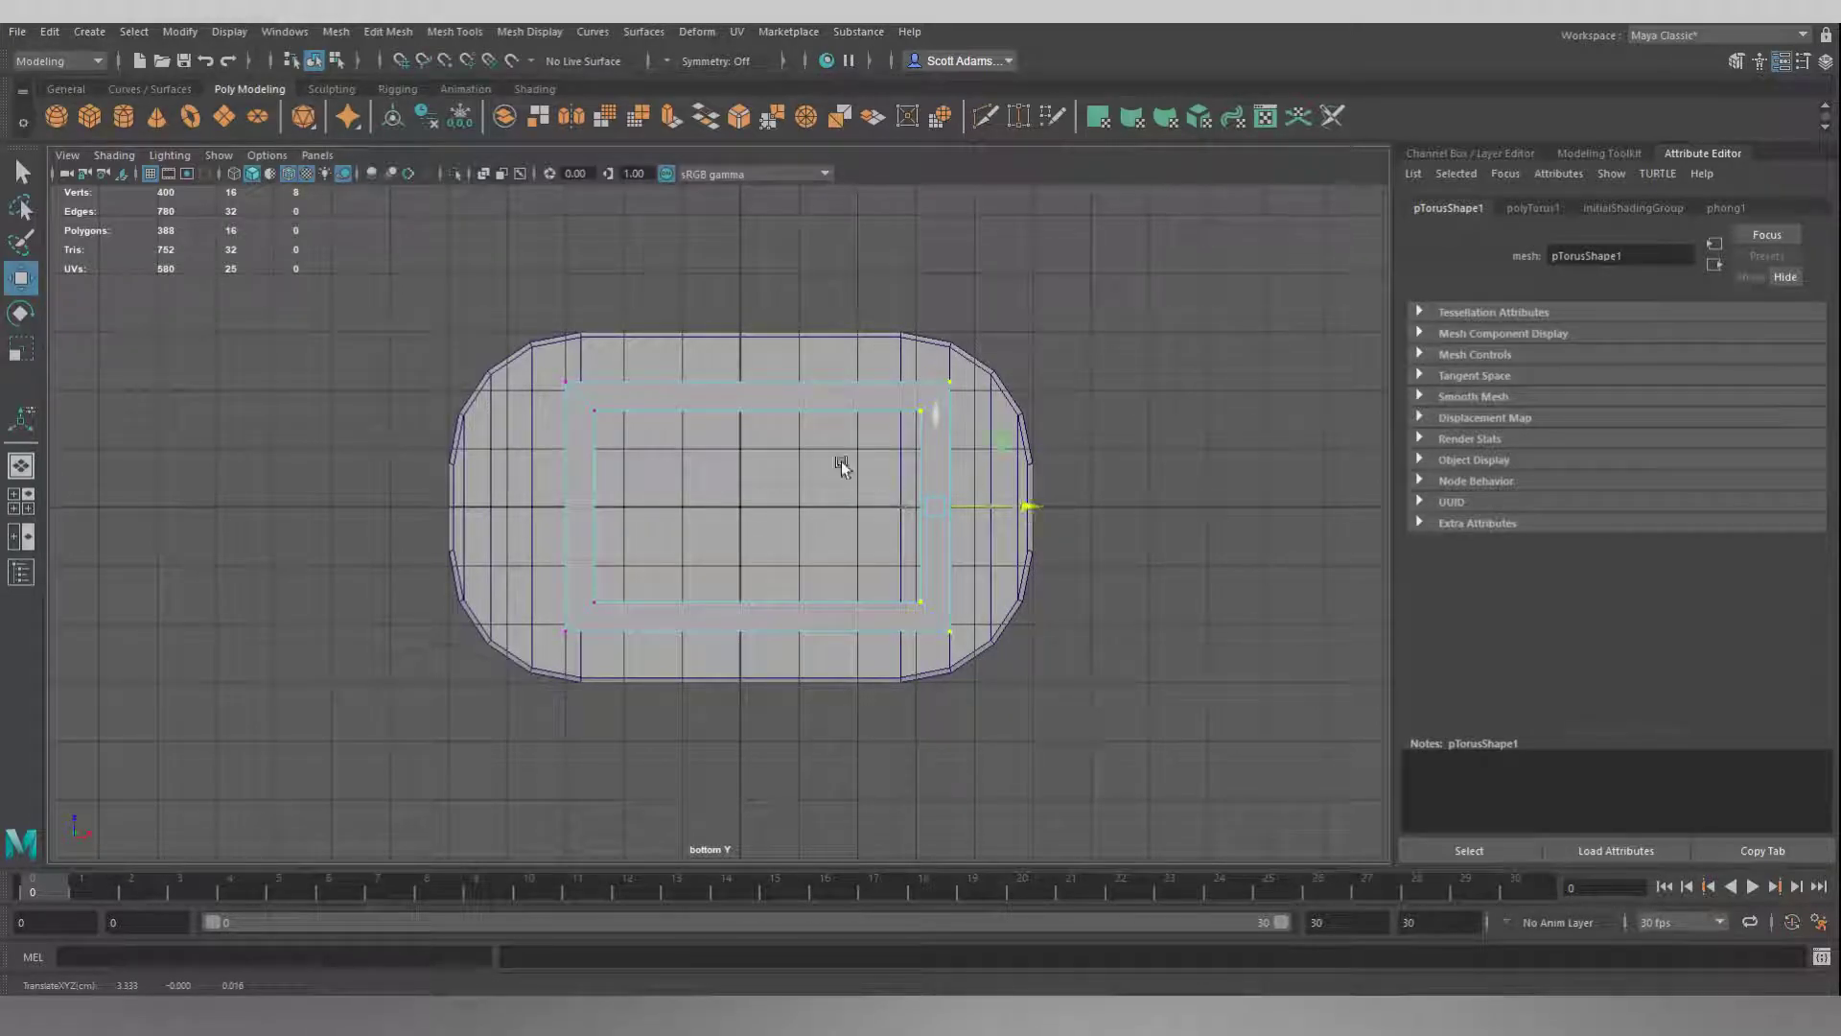
drag(530, 316, 676, 662)
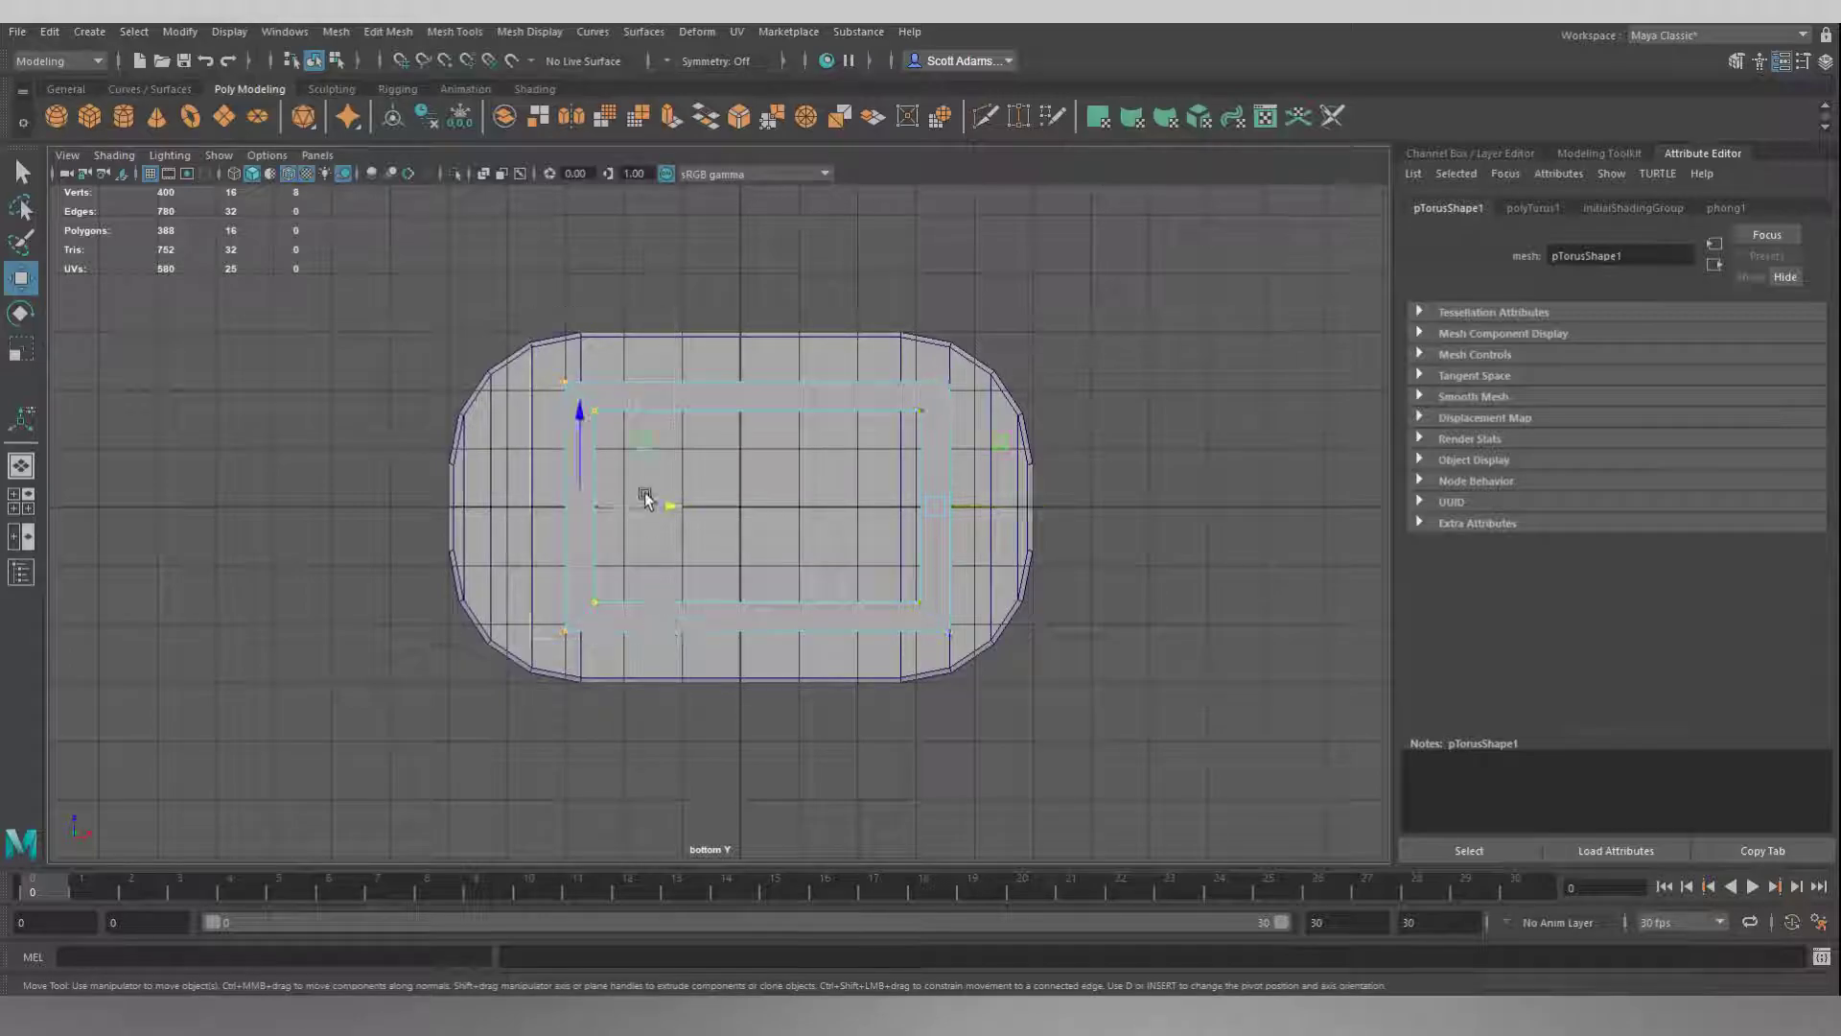
drag(677, 499, 644, 505)
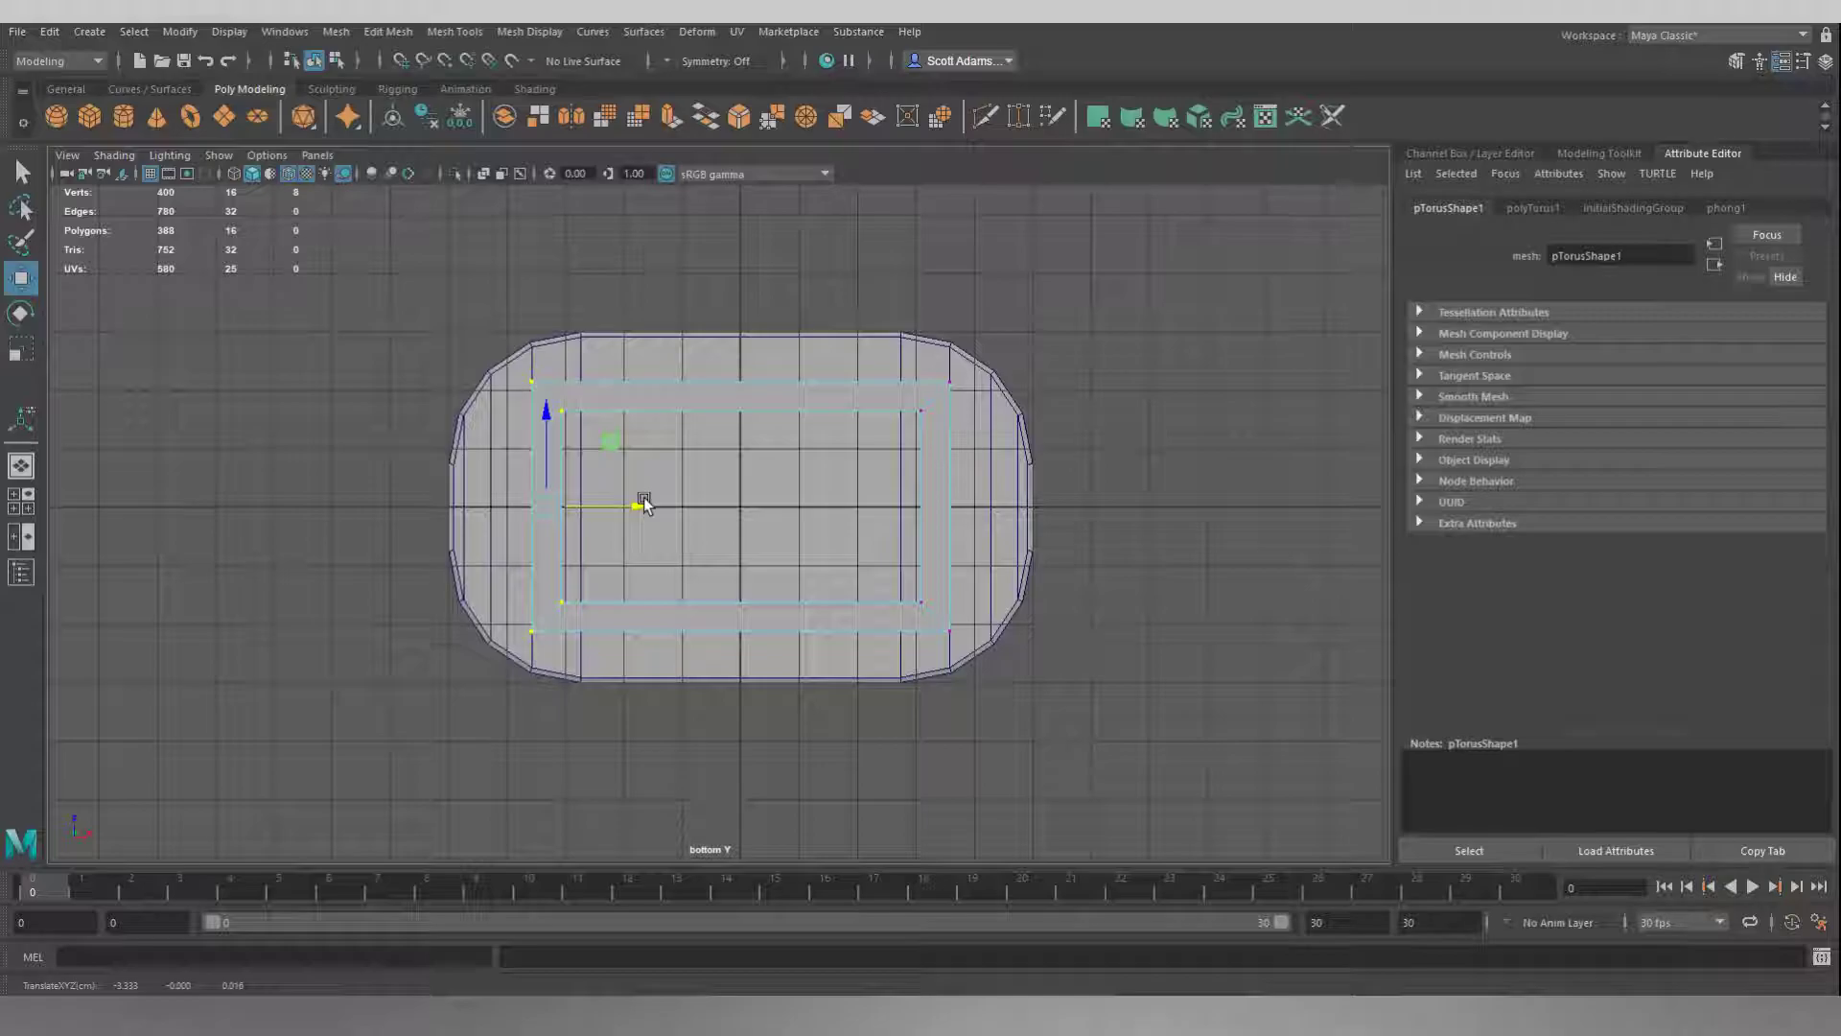
Grid-snap the vertices at the frame's two short ends along X to 3 units from center on each side
key(x)
drag(636, 505, 531, 437)
key(ctrl+z)
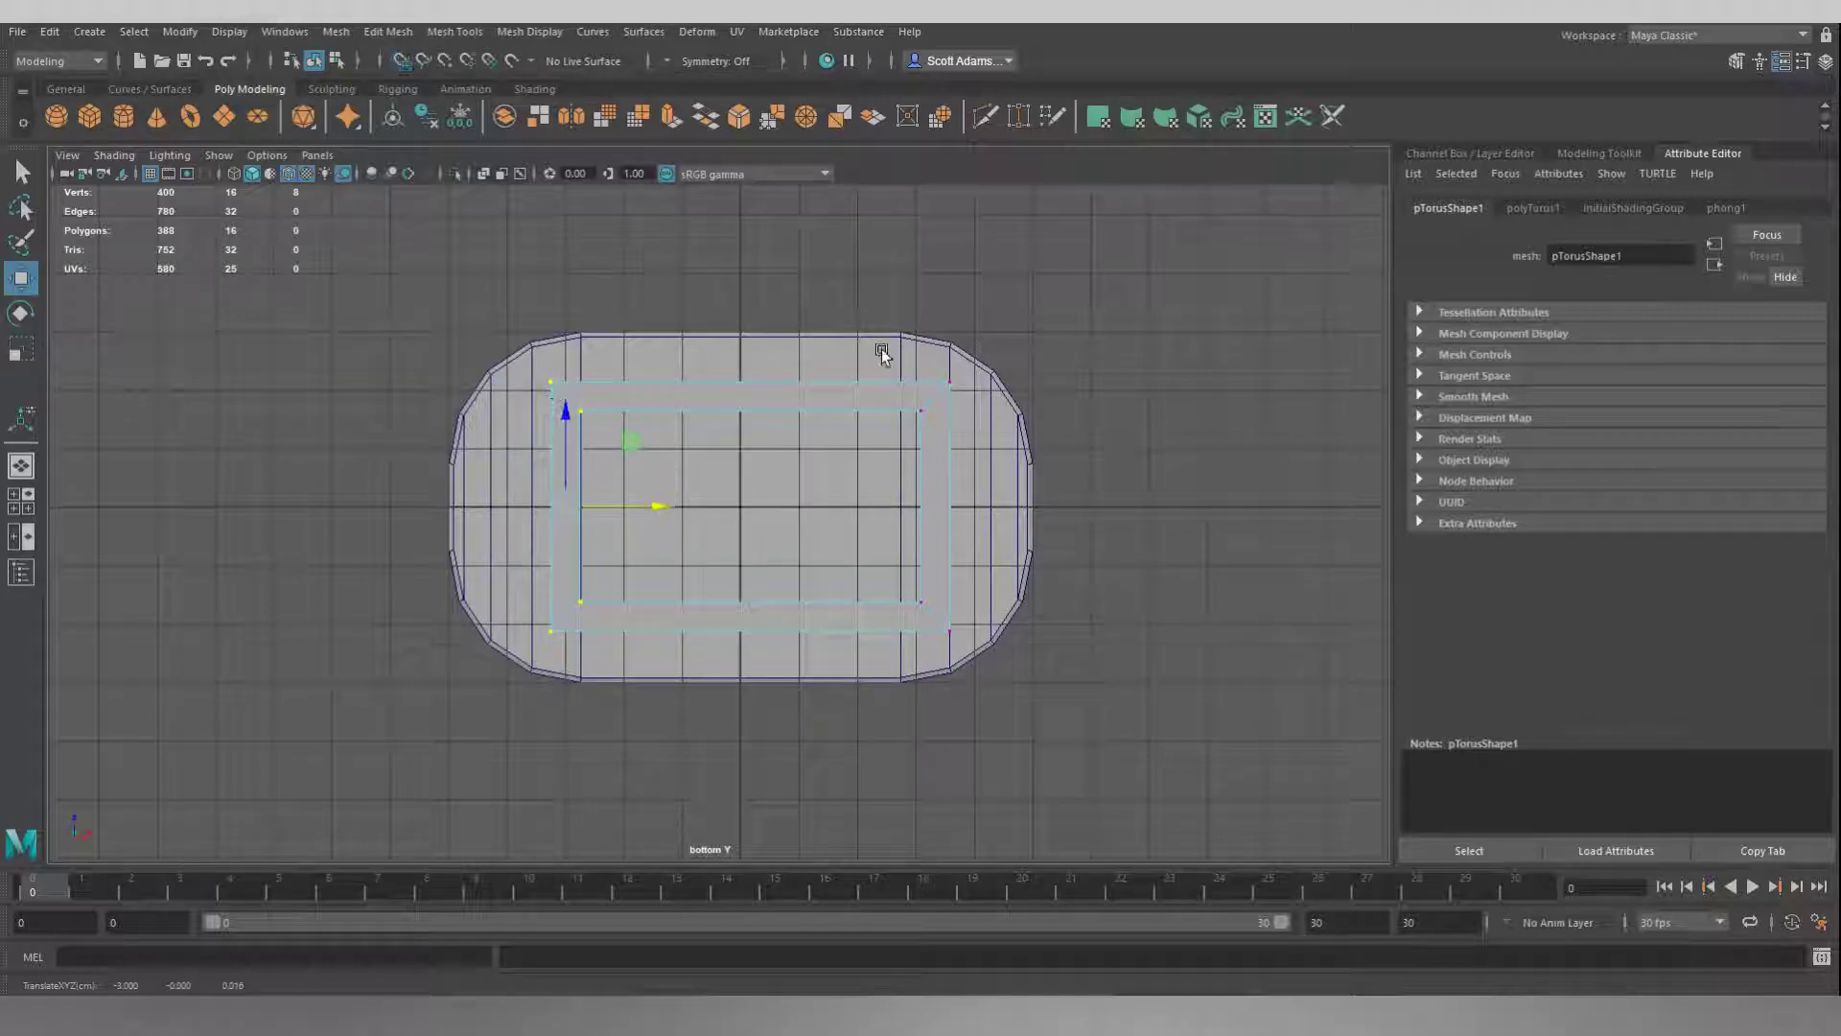
drag(887, 332, 997, 614)
drag(1010, 505, 935, 506)
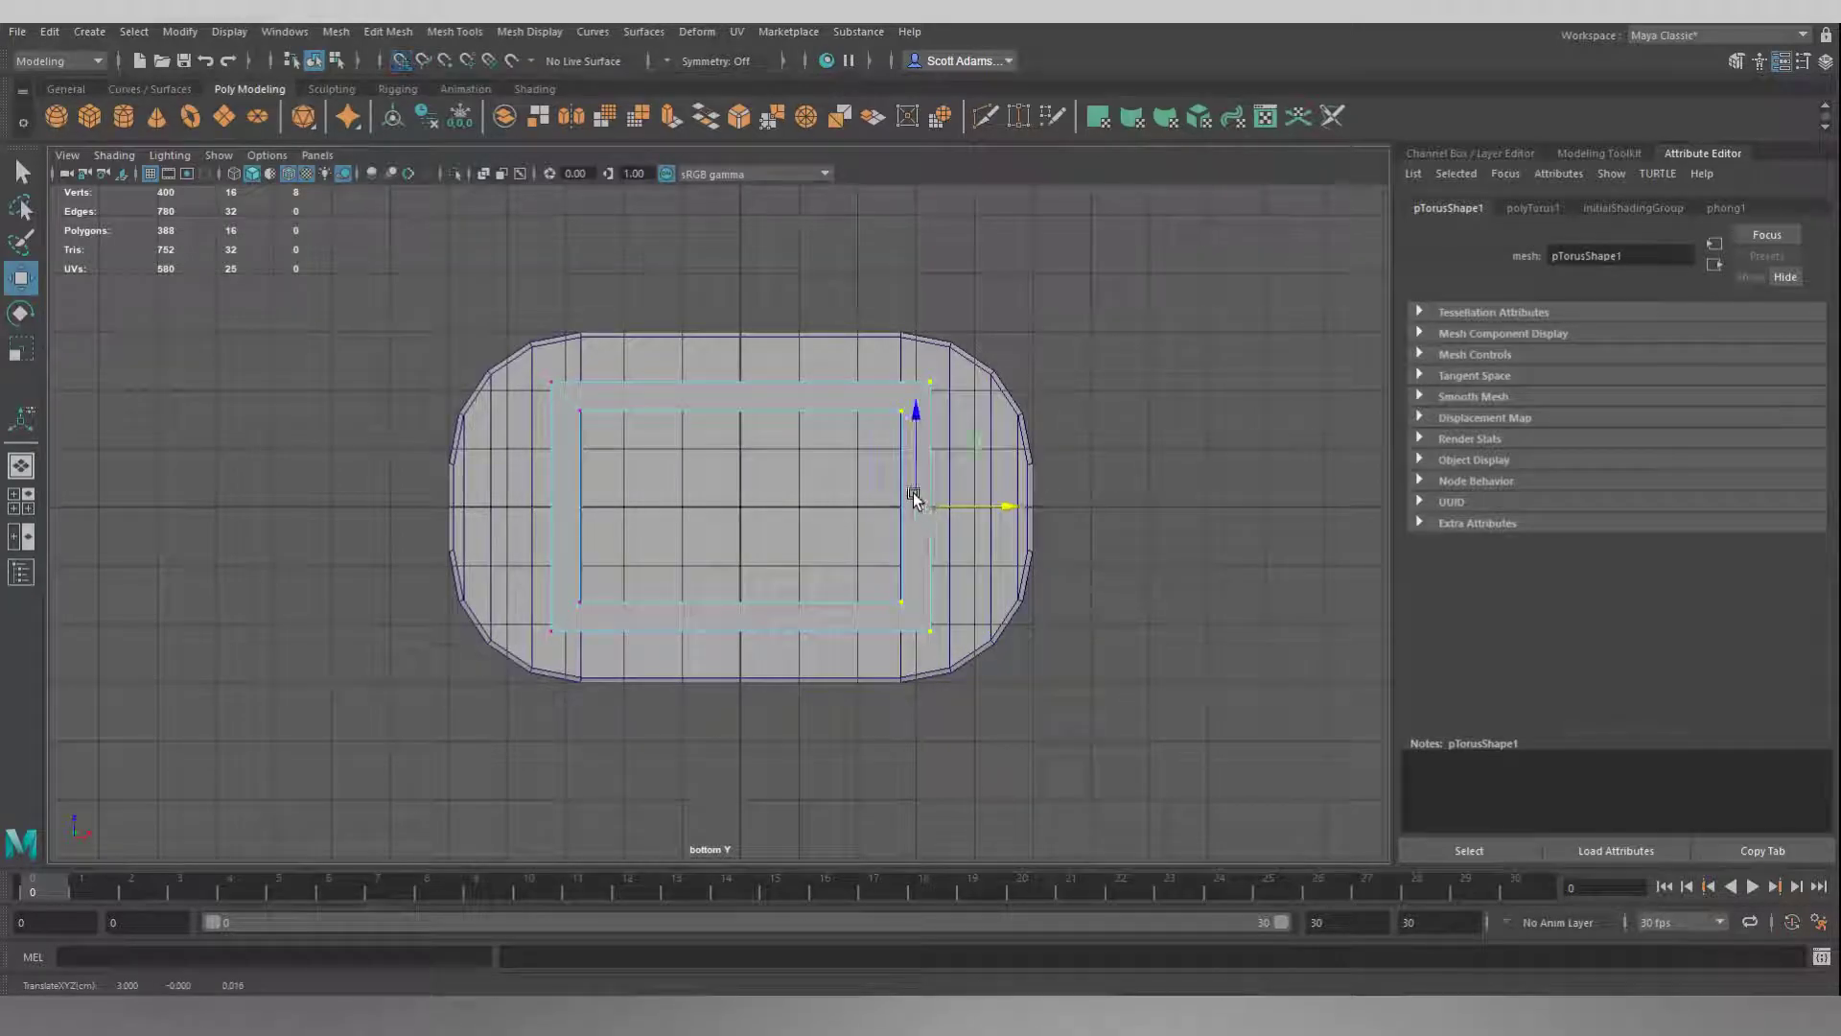
Deselect the vertices, switch to the Perspective view and return the frame to object selection
click(778, 289)
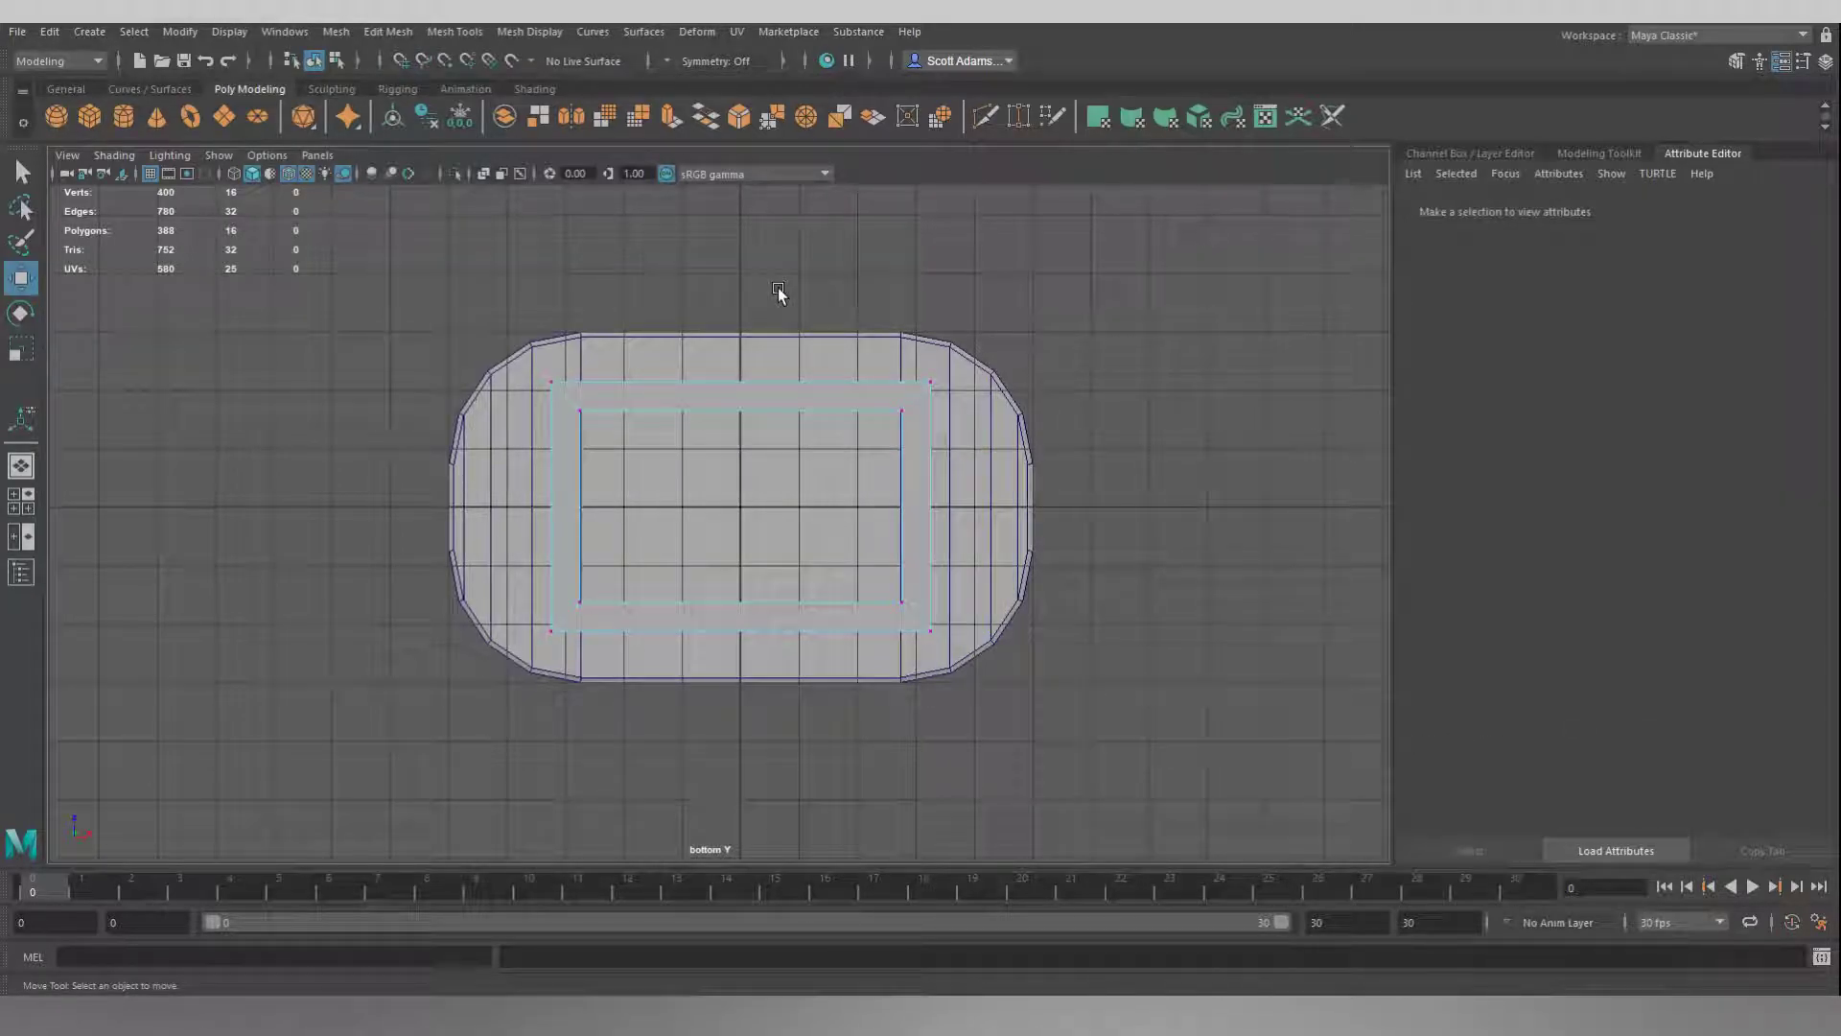
key(space)
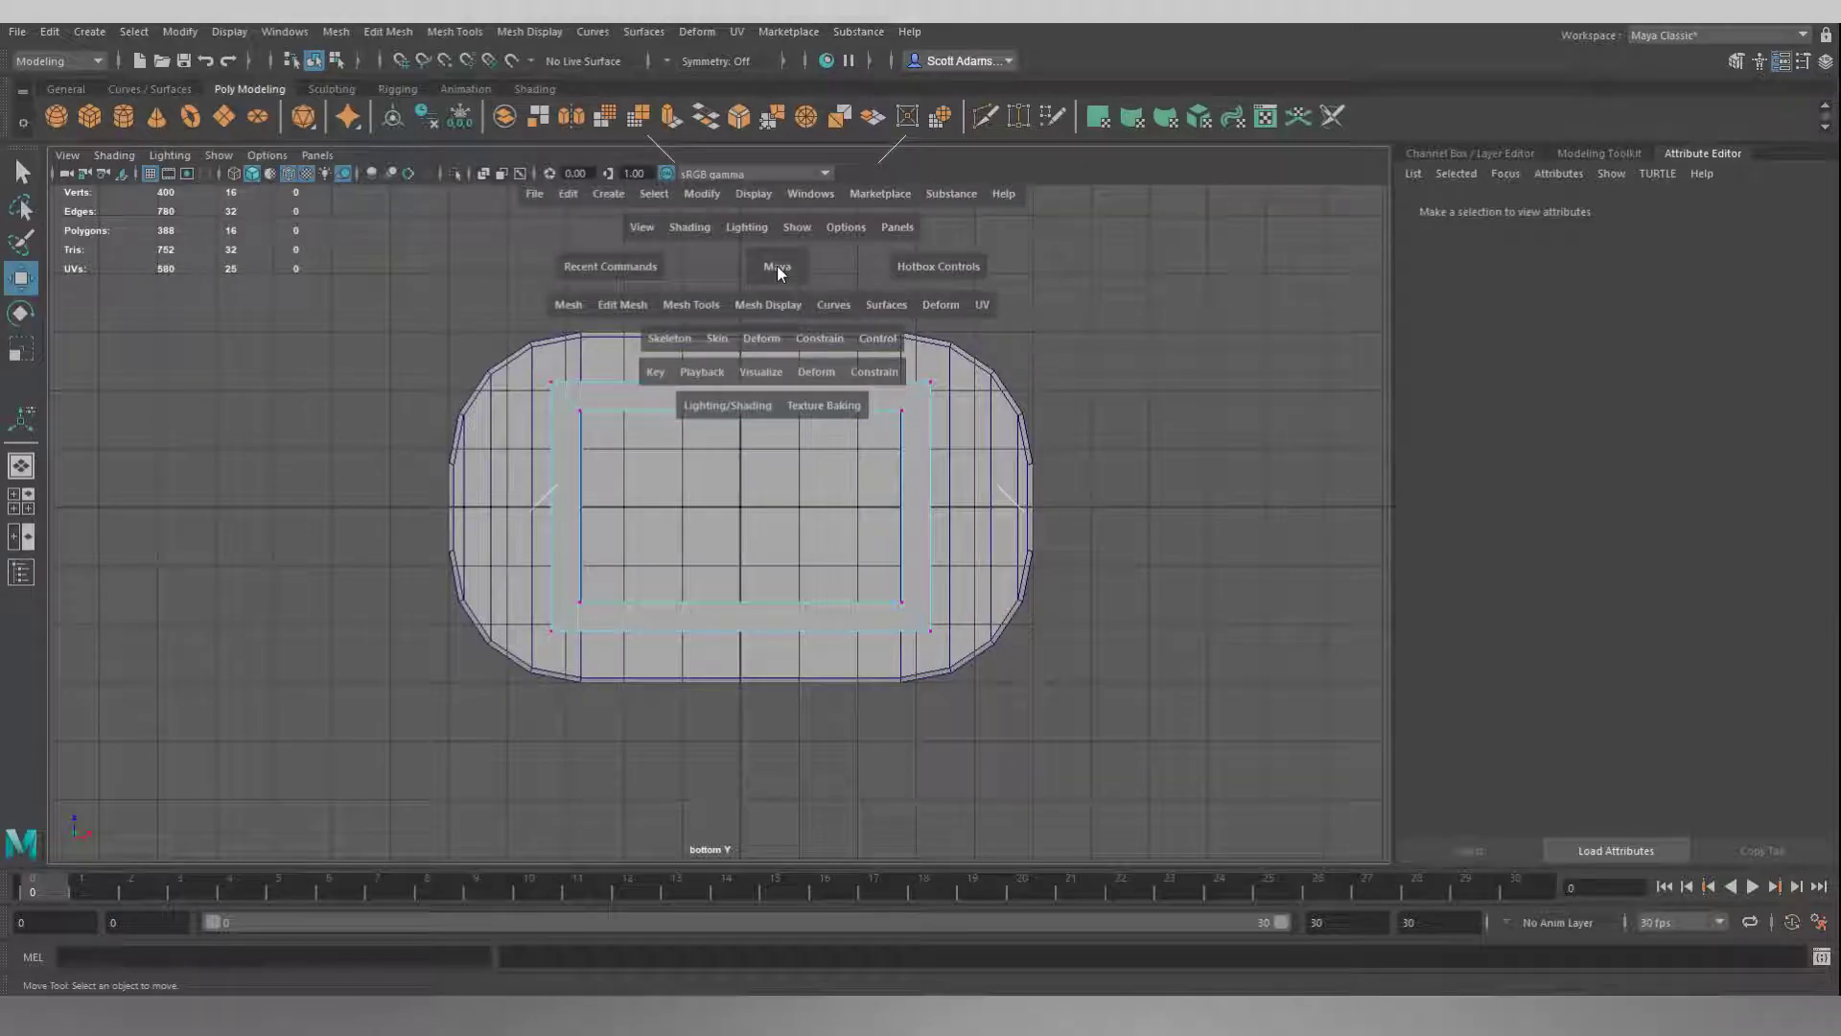
drag(777, 267, 782, 221)
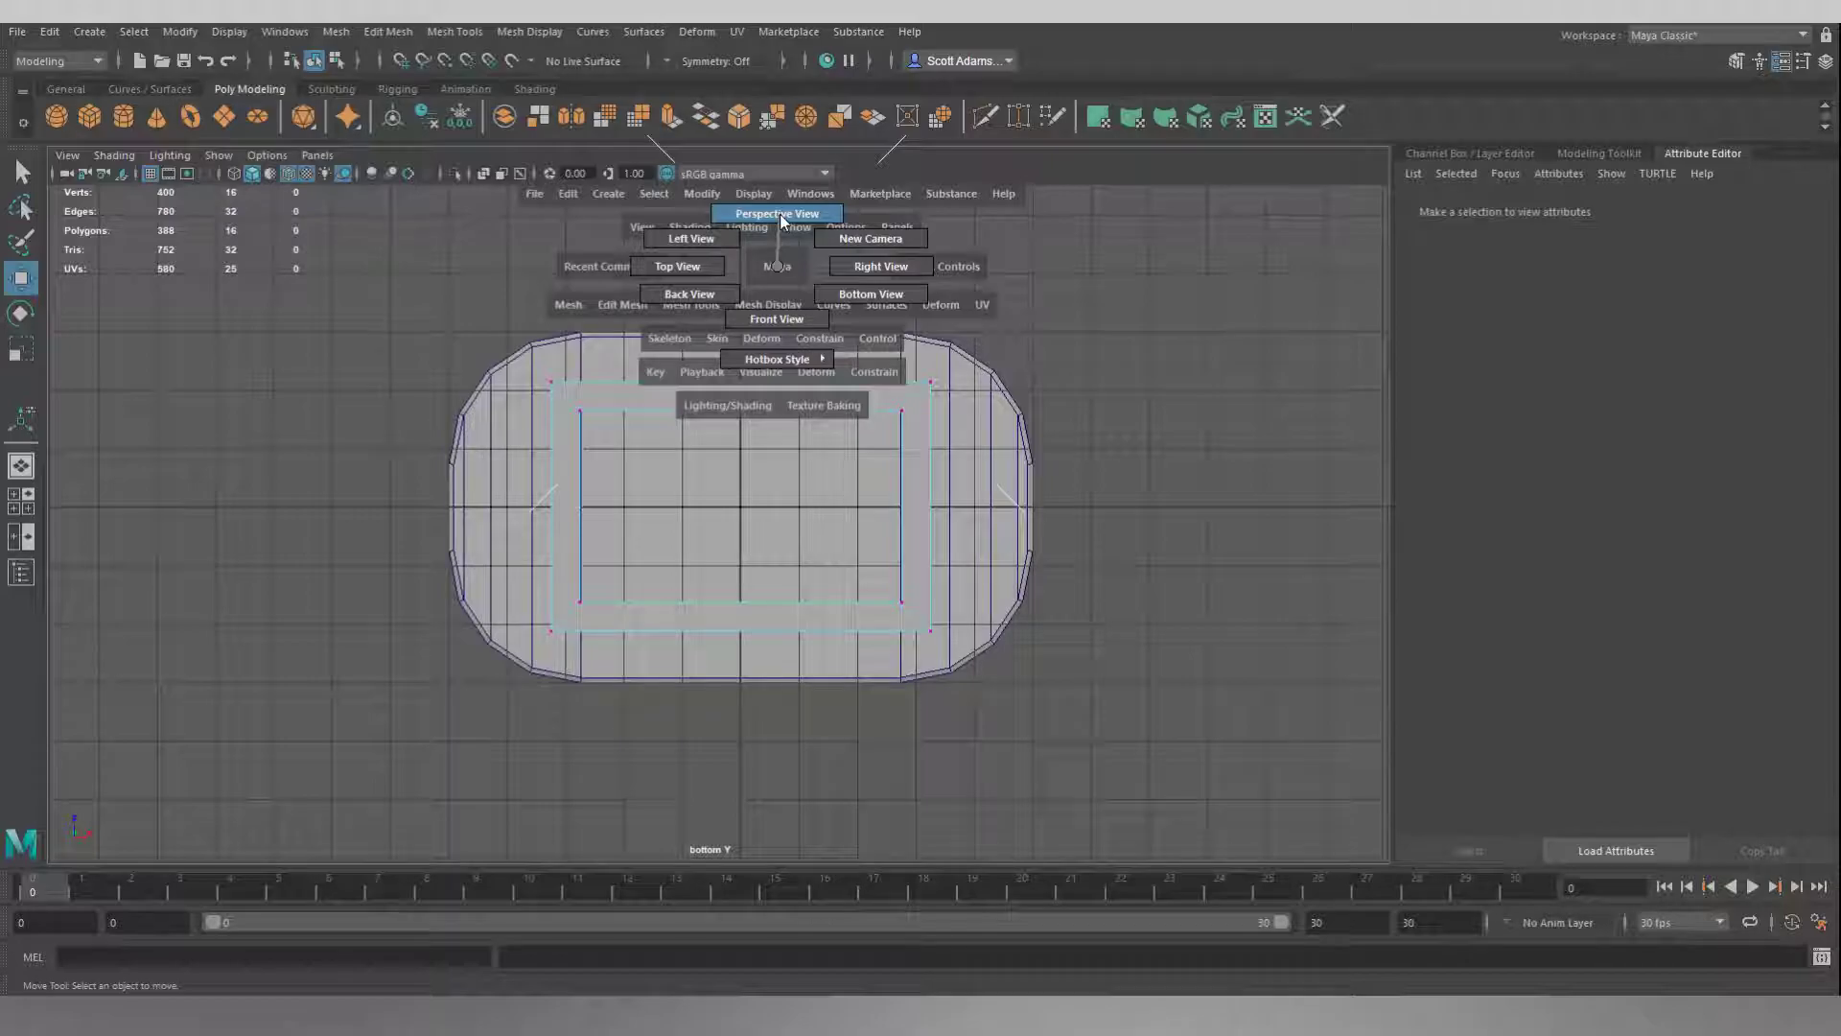
drag(776, 266, 781, 220)
alt+drag(1147, 498, 1052, 493)
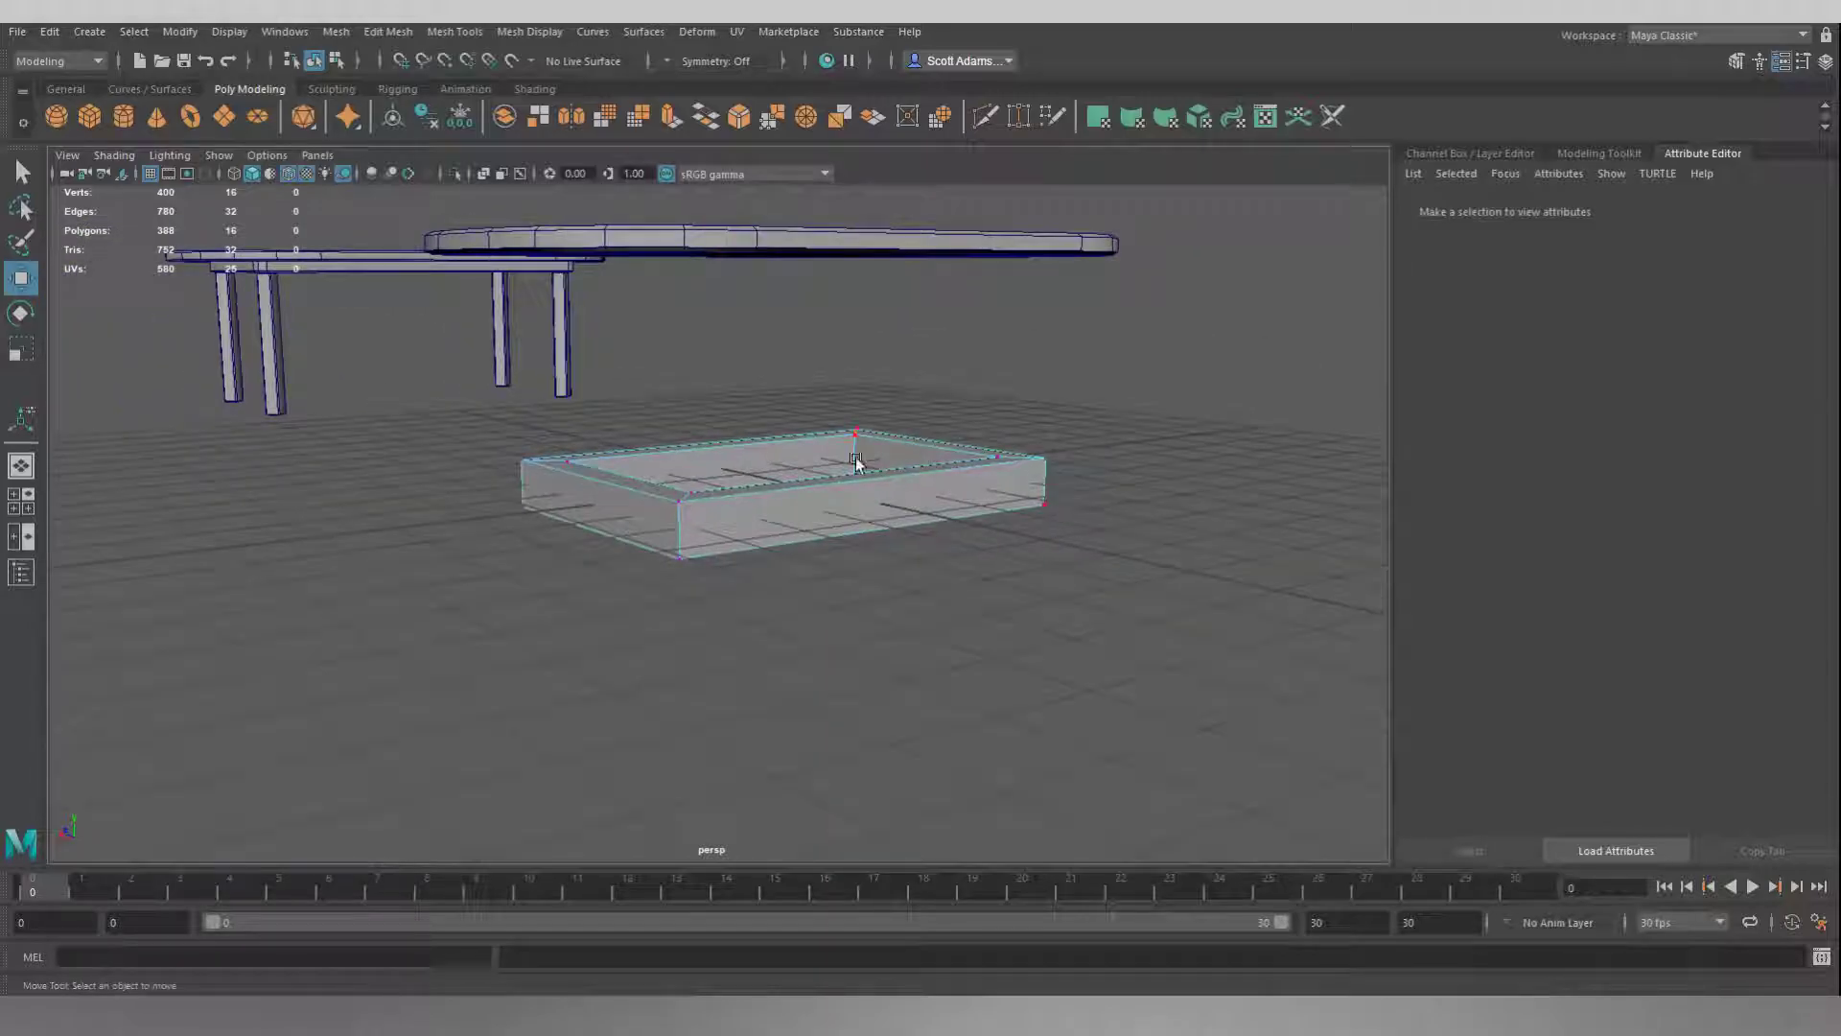
right_click(989, 380)
right_drag(989, 378, 1055, 349)
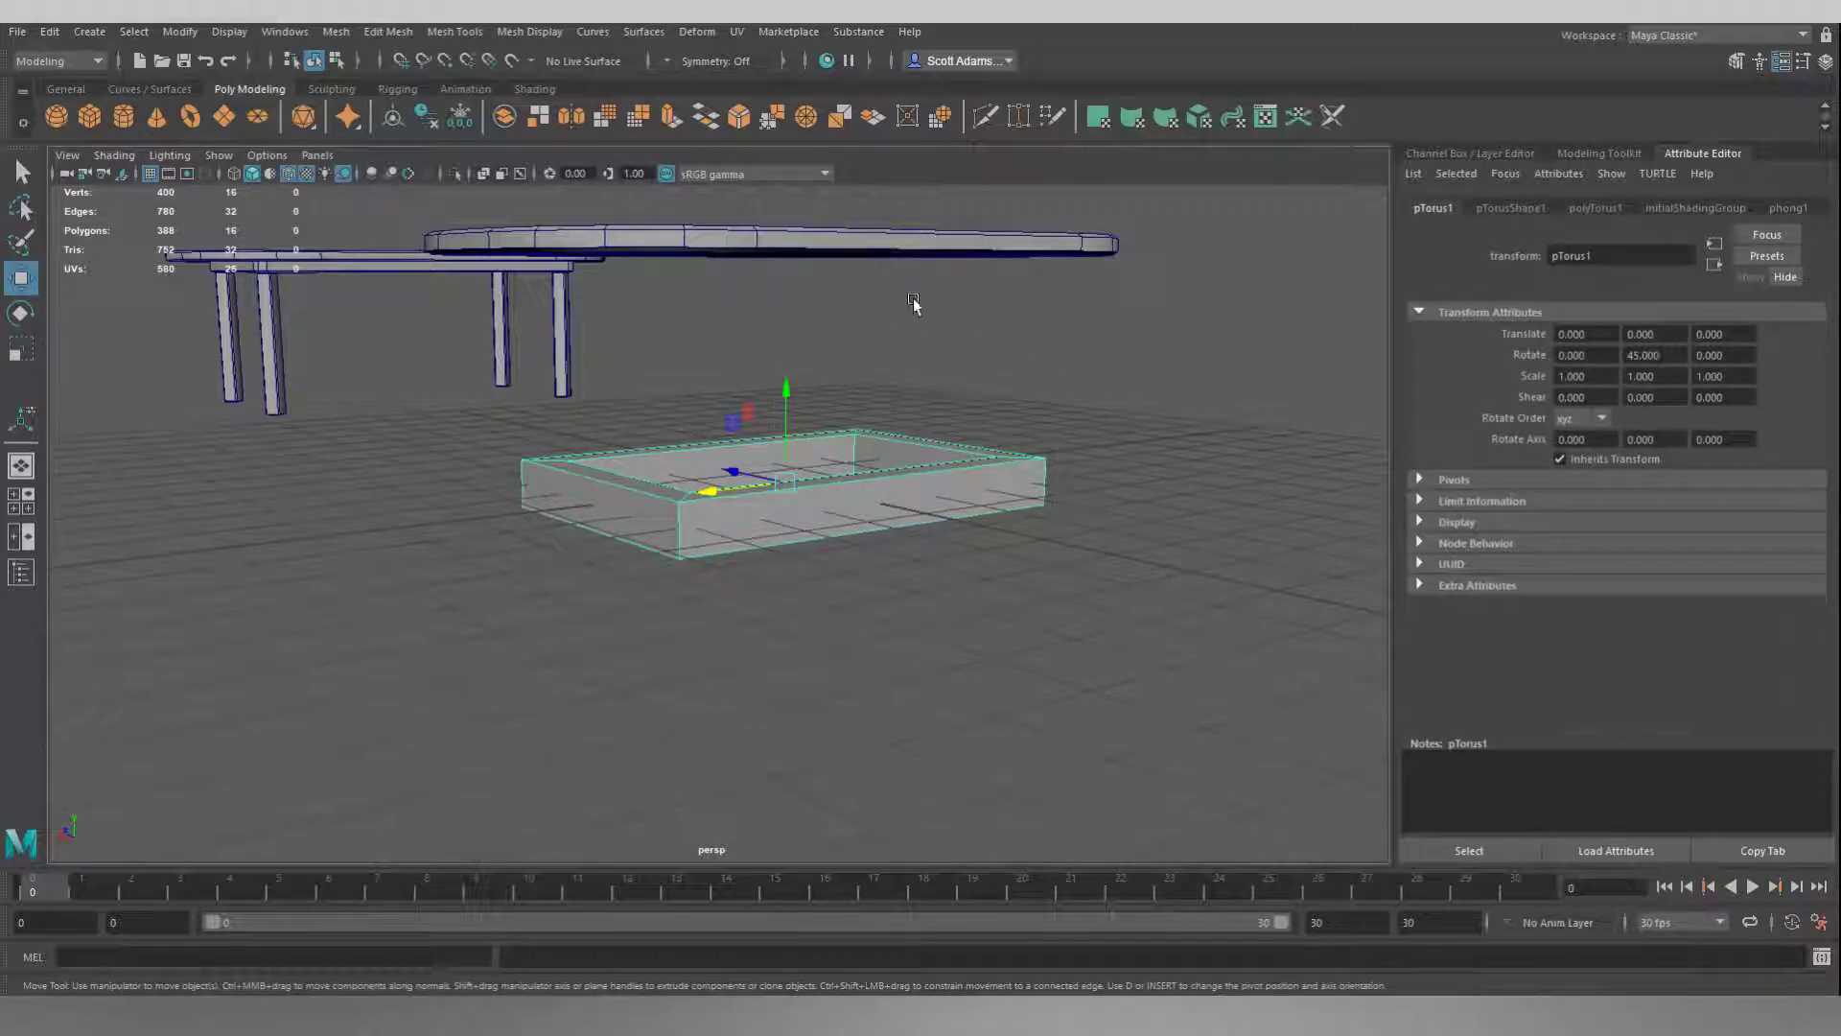
Scale the frame down along Y to about 0.656 to make it thinner
key(r)
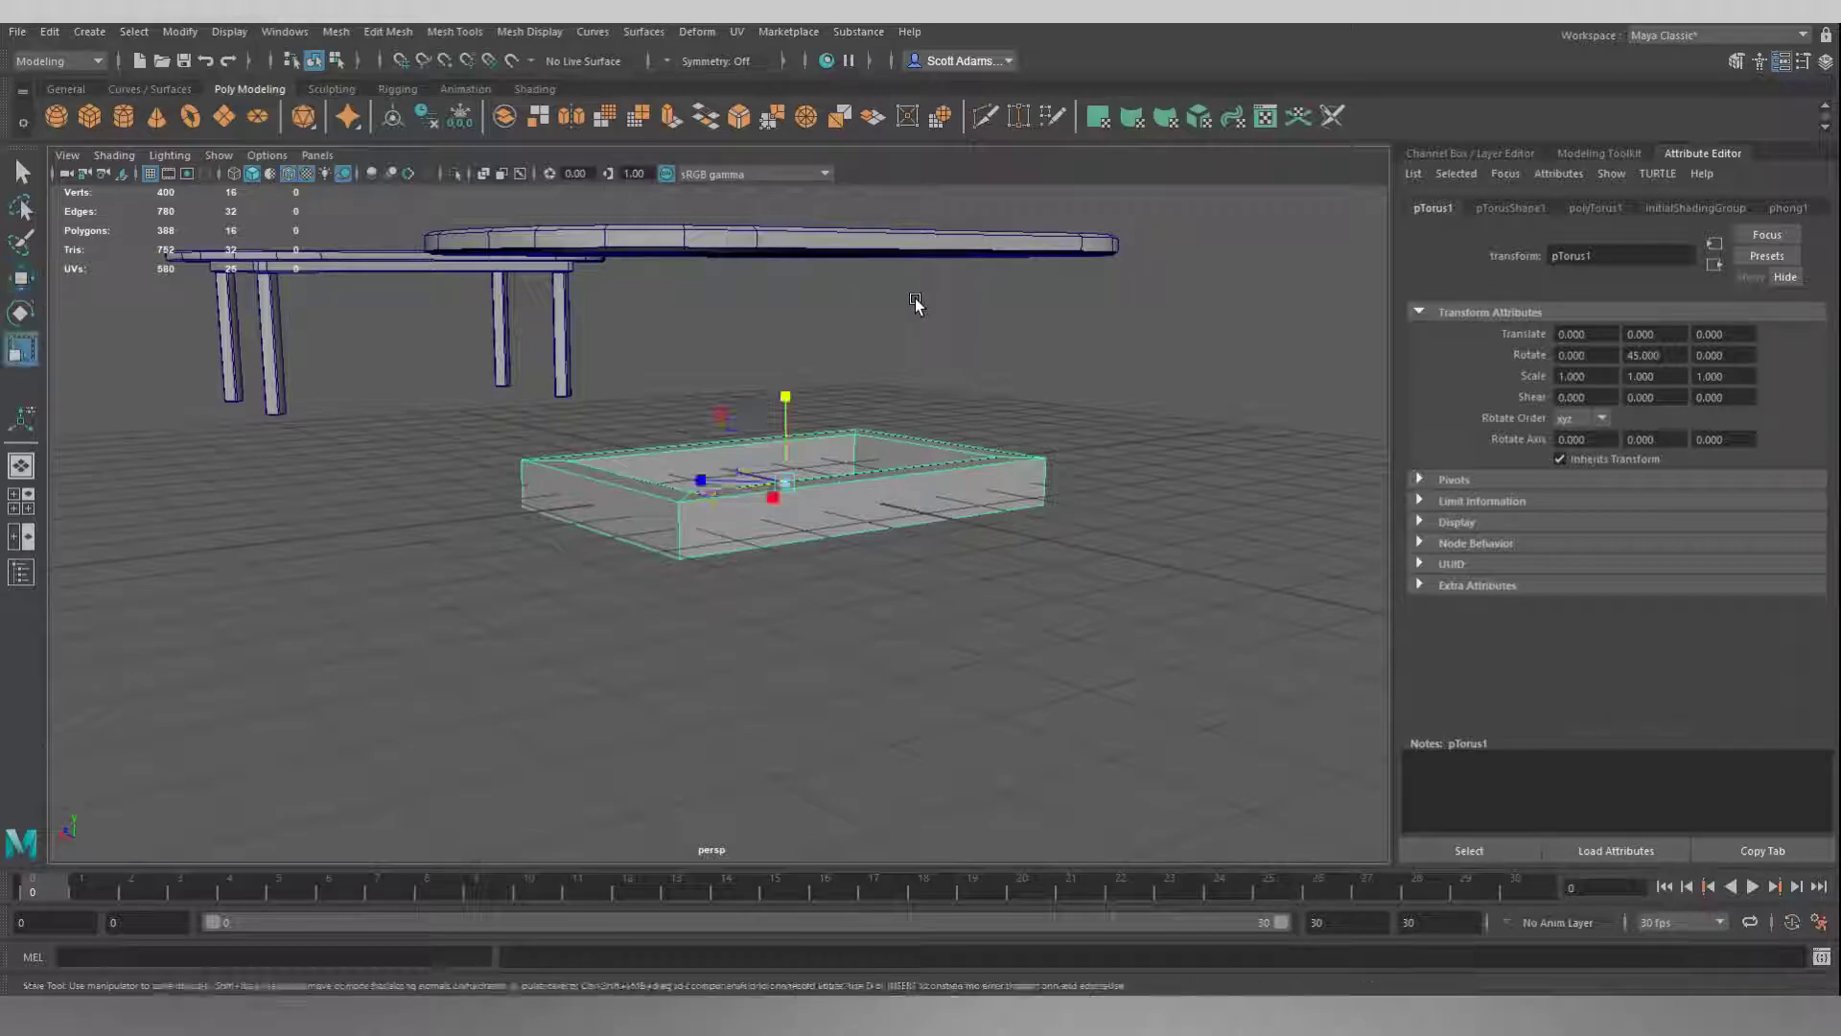
alt+drag(846, 355, 850, 350)
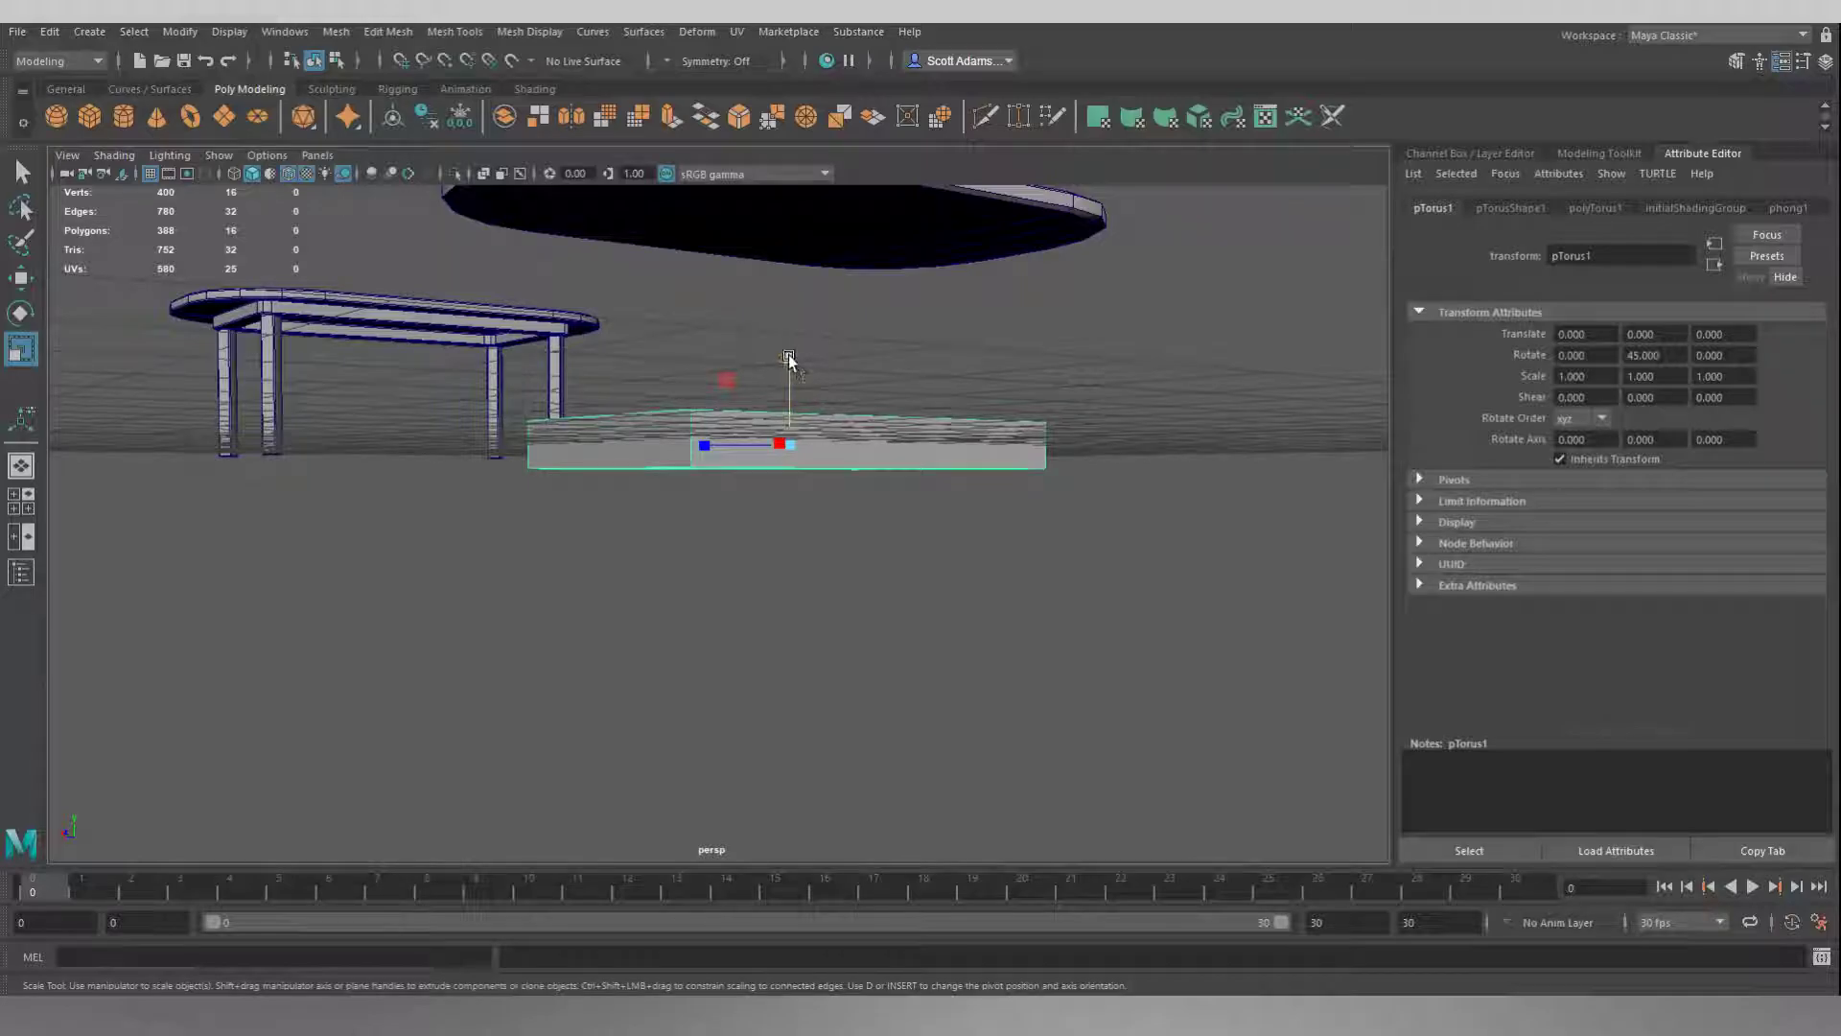
drag(788, 359, 860, 272)
Move the frame's pivot vertically to the level of its top edge, using vertex snapping
key(w)
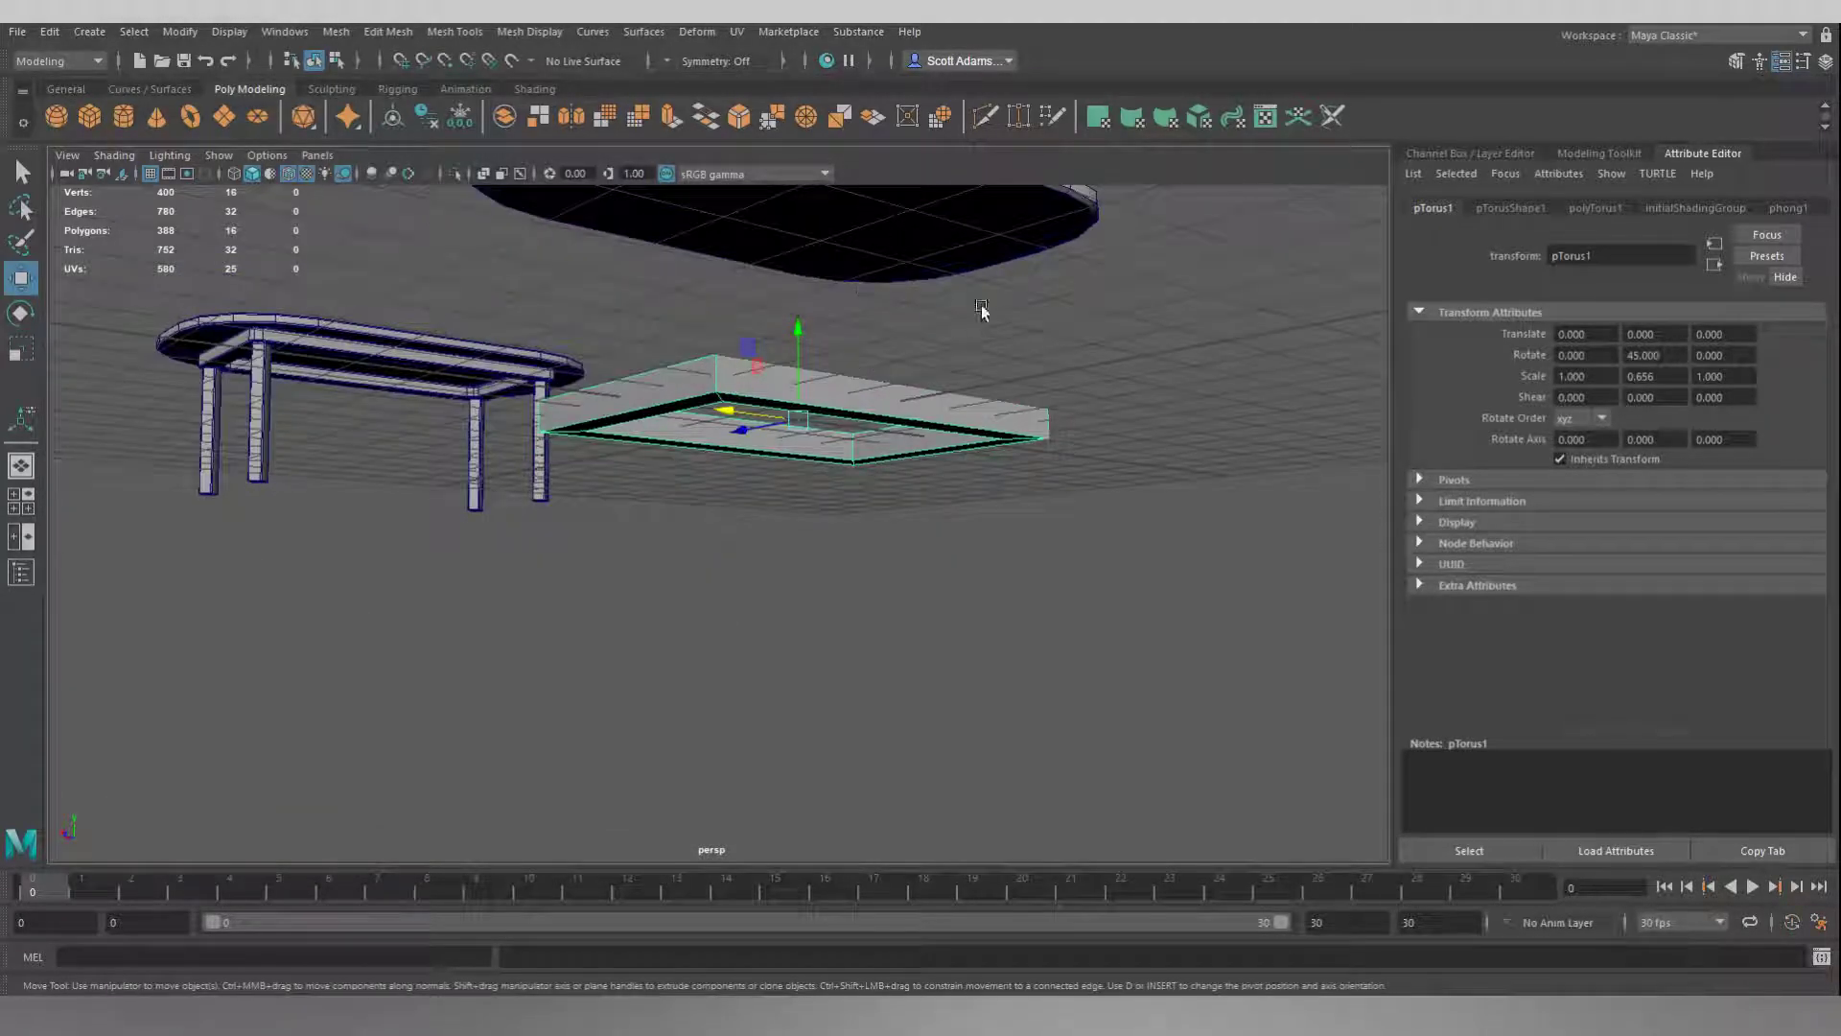
alt+drag(1126, 341, 1099, 498)
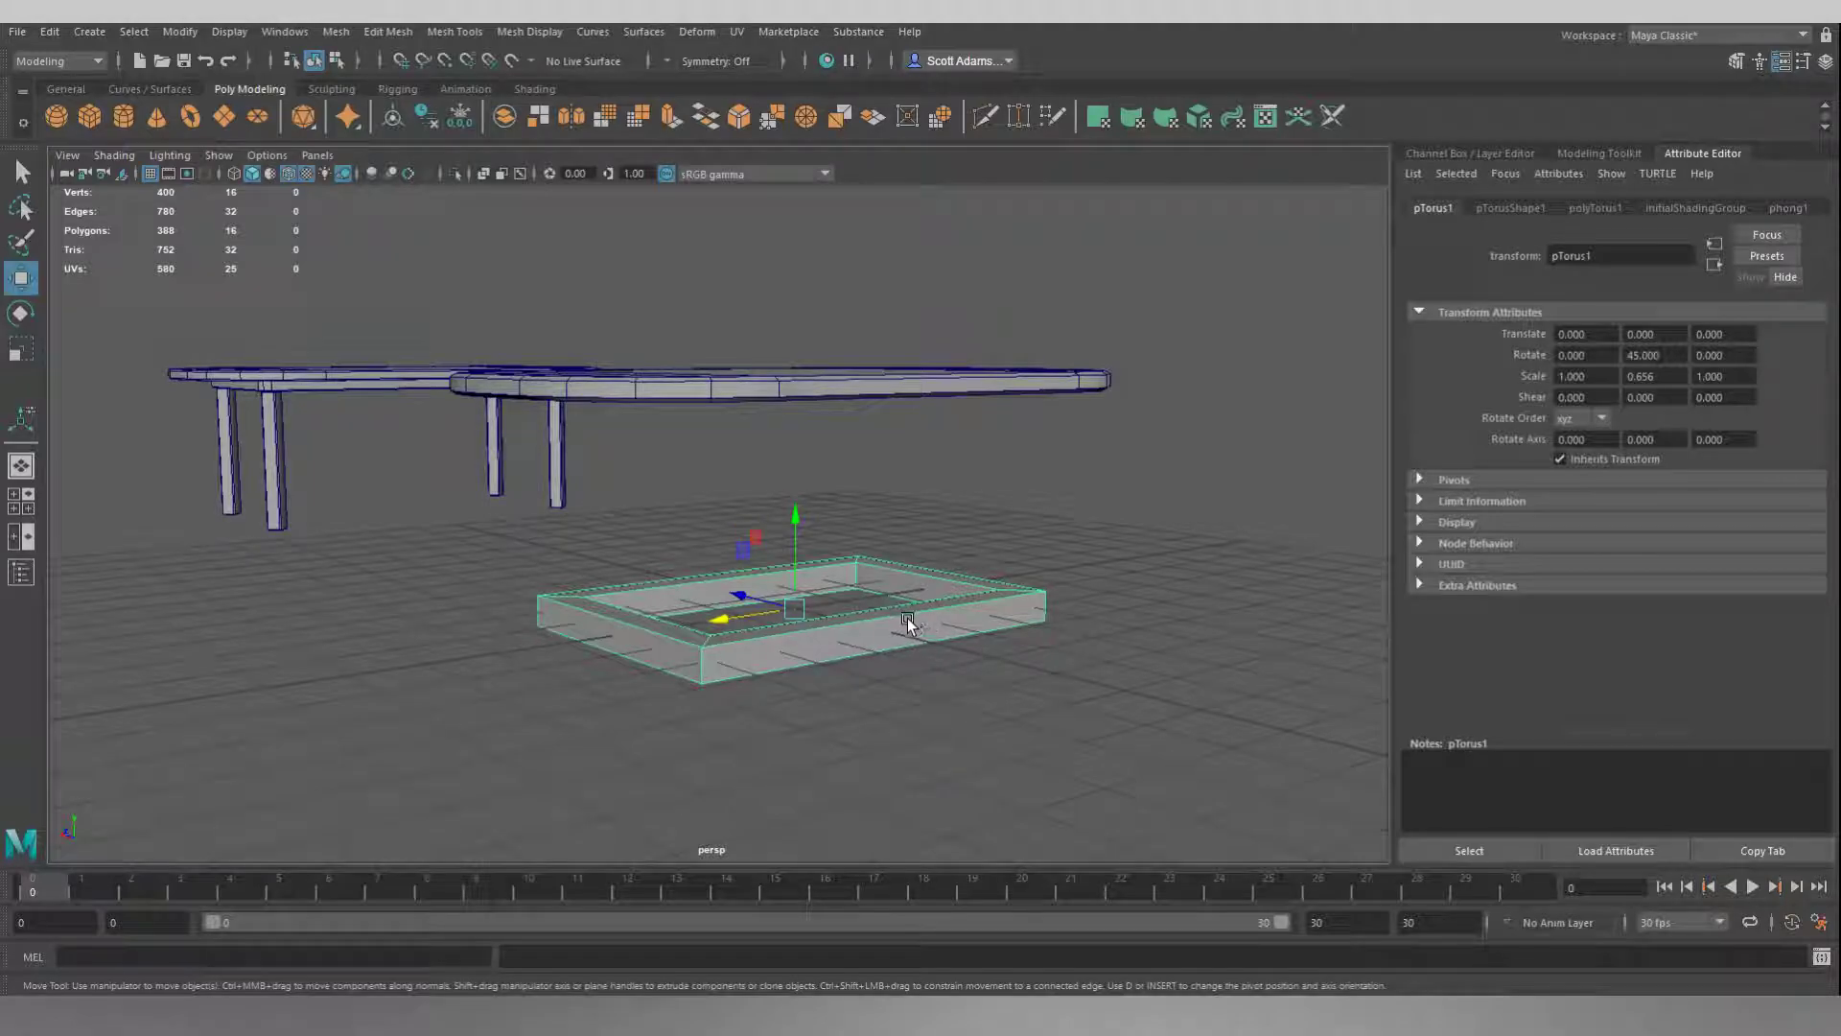
key(d)
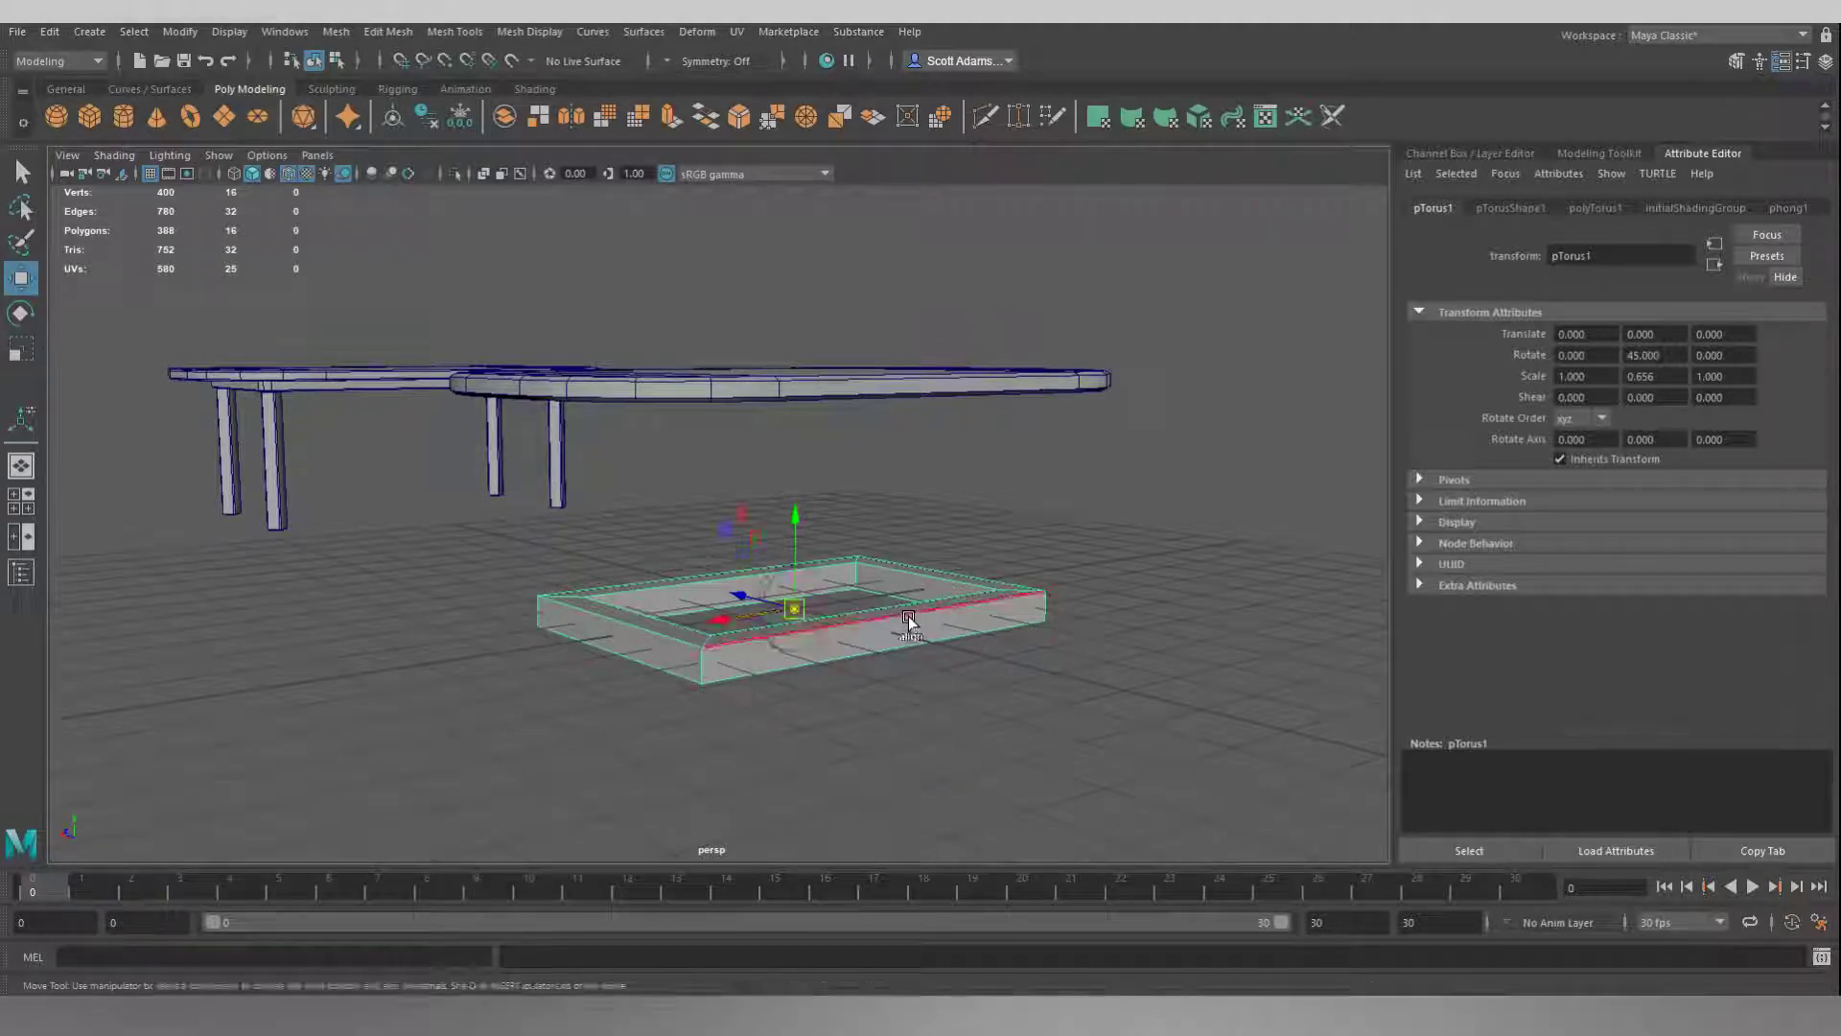
mouse_move(942, 604)
alt+mouse_down()
mouse_move(1143, 587)
mouse_move(1143, 616)
mouse_move(1062, 595)
mouse_move(941, 603)
alt+mouse_up()
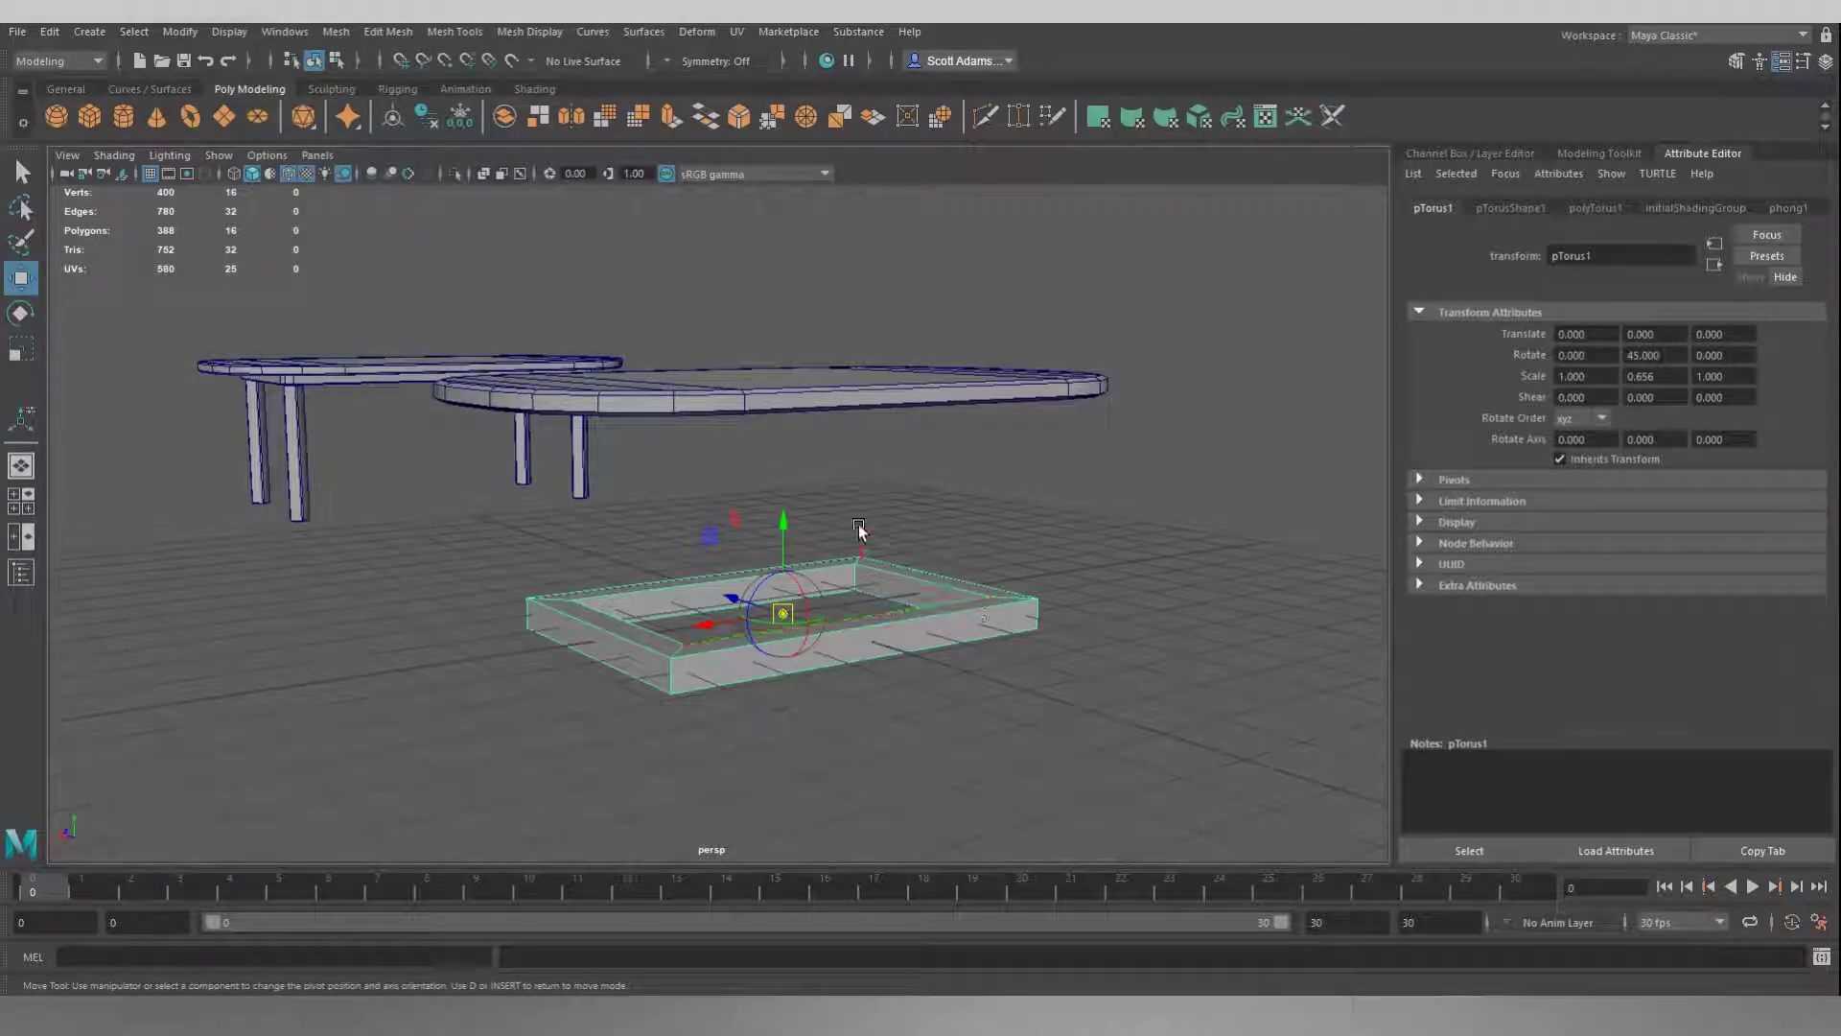
key(v)
drag(785, 523, 785, 524)
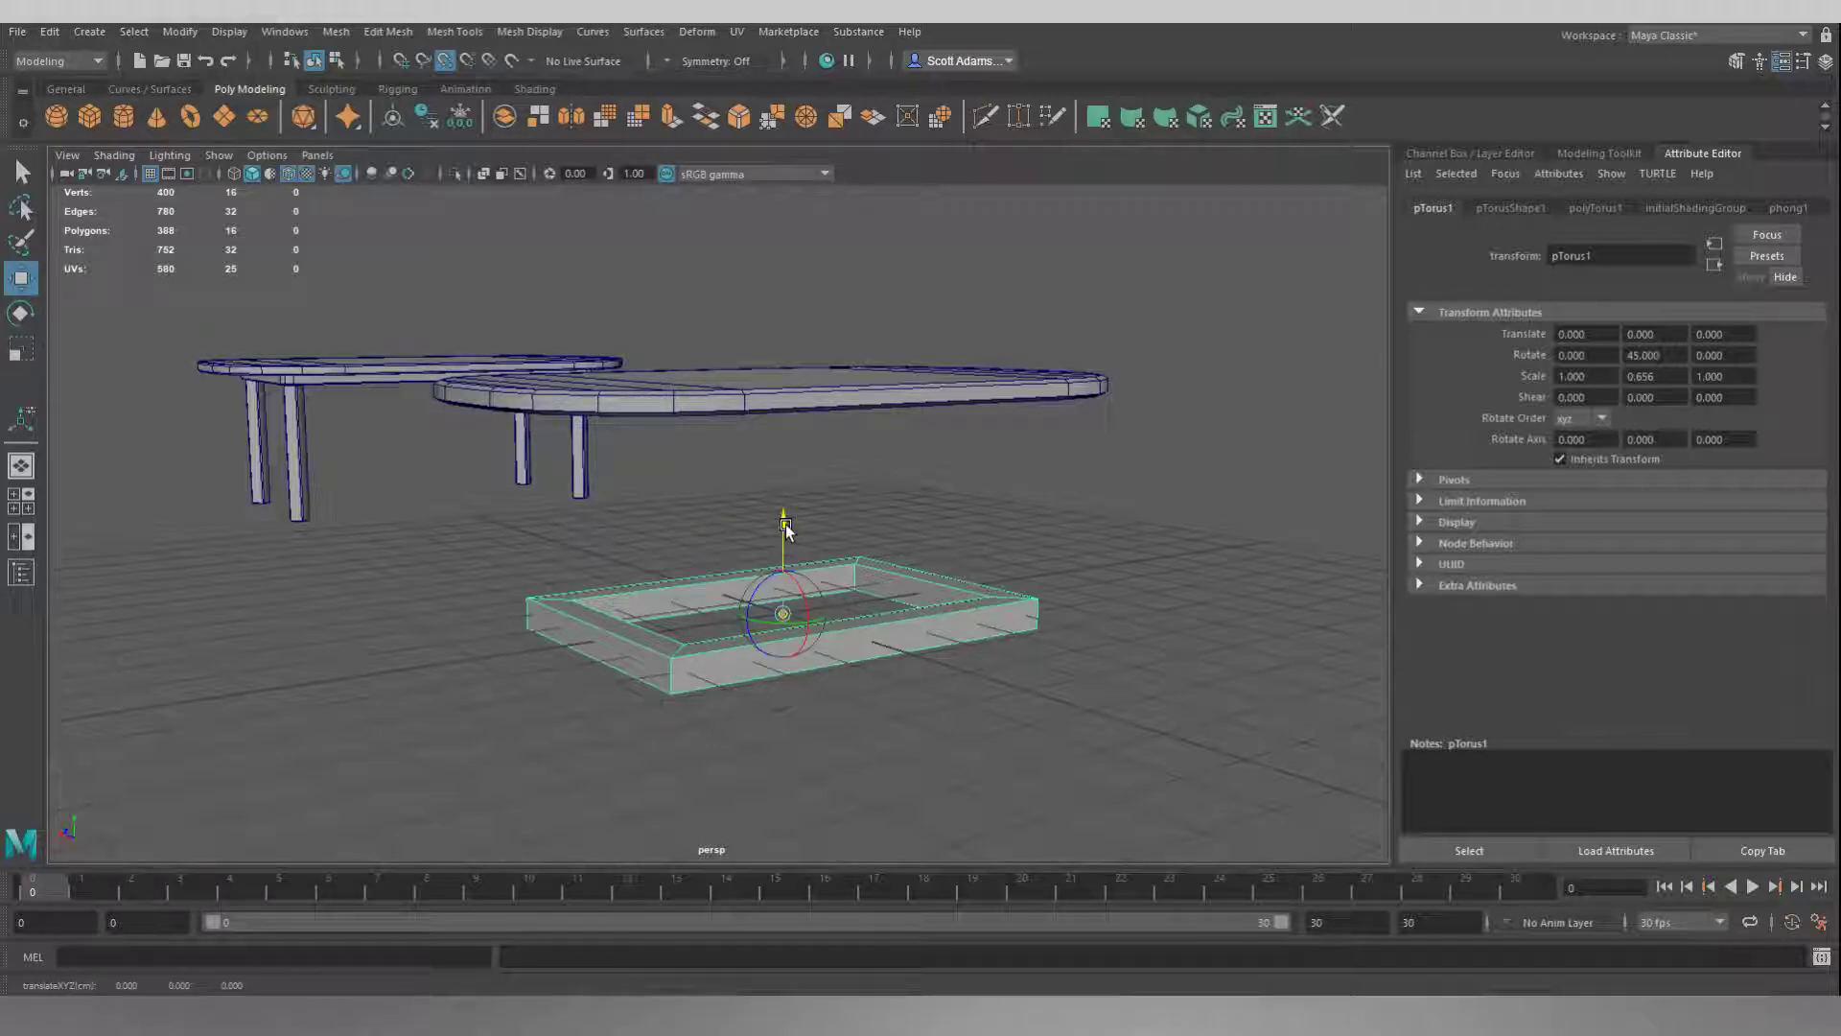
drag(784, 523, 784, 525)
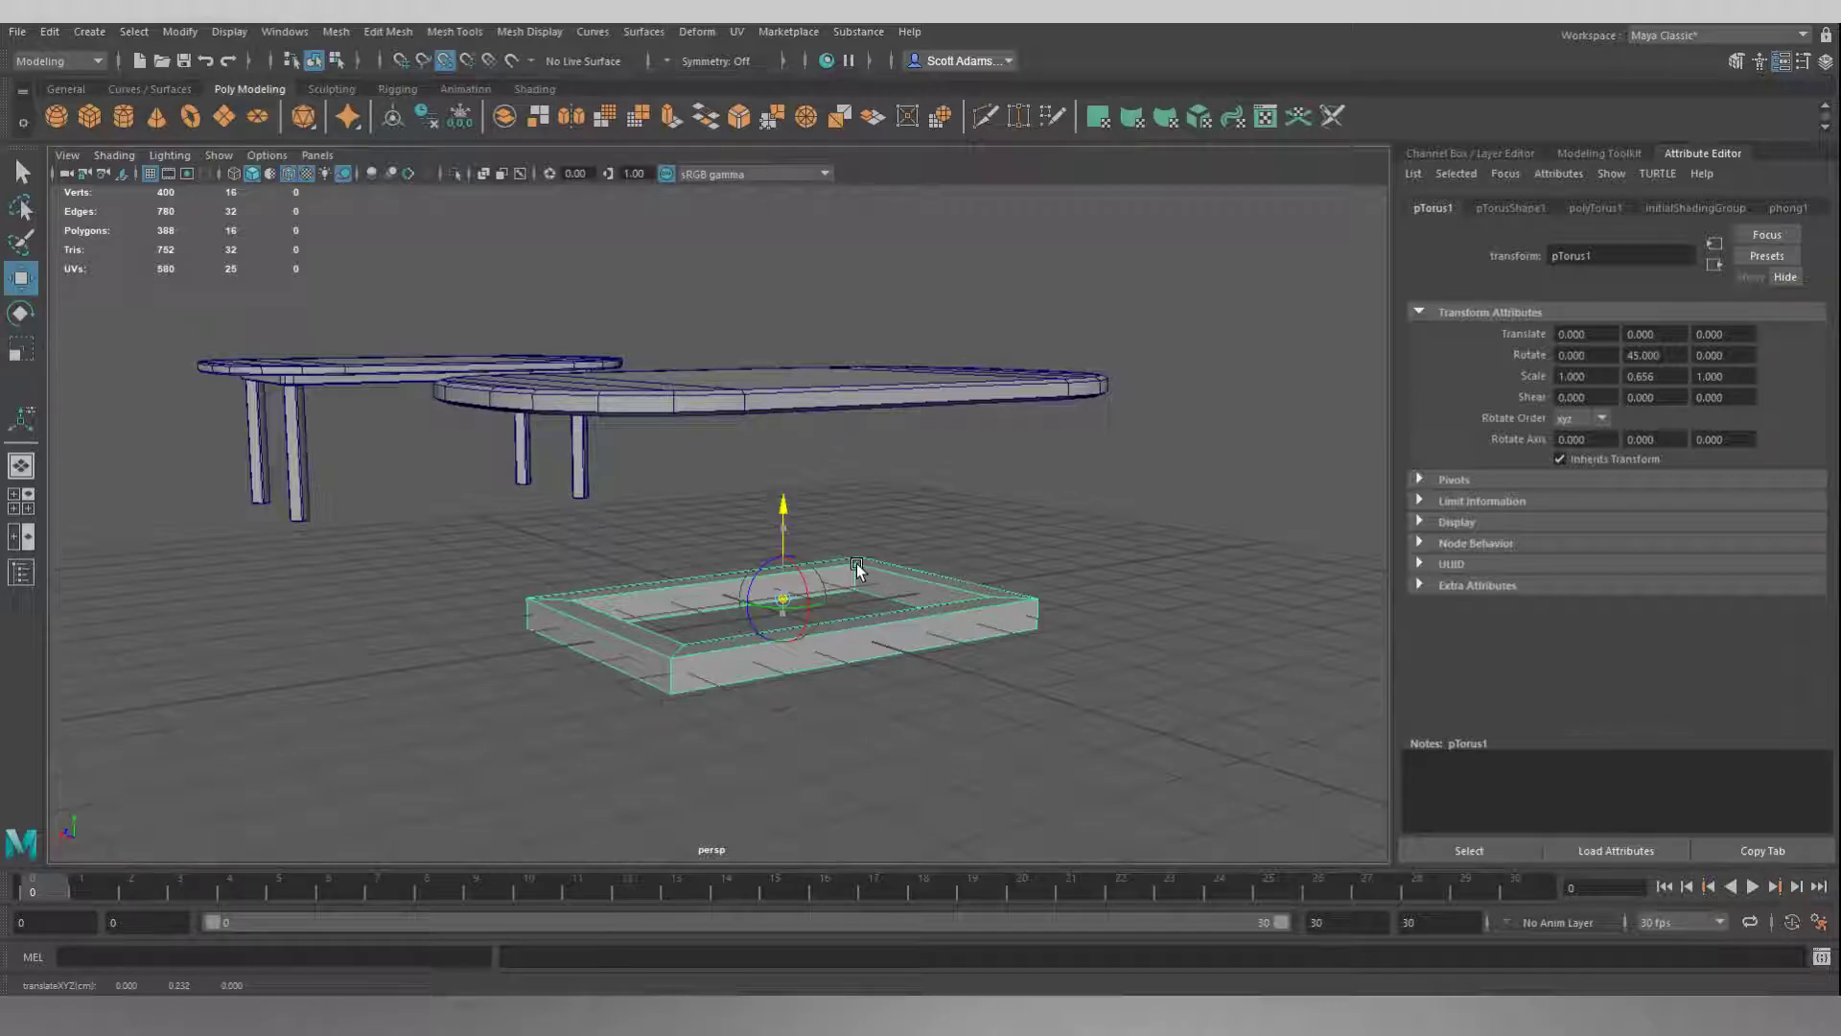
drag(817, 570, 667, 656)
key(w)
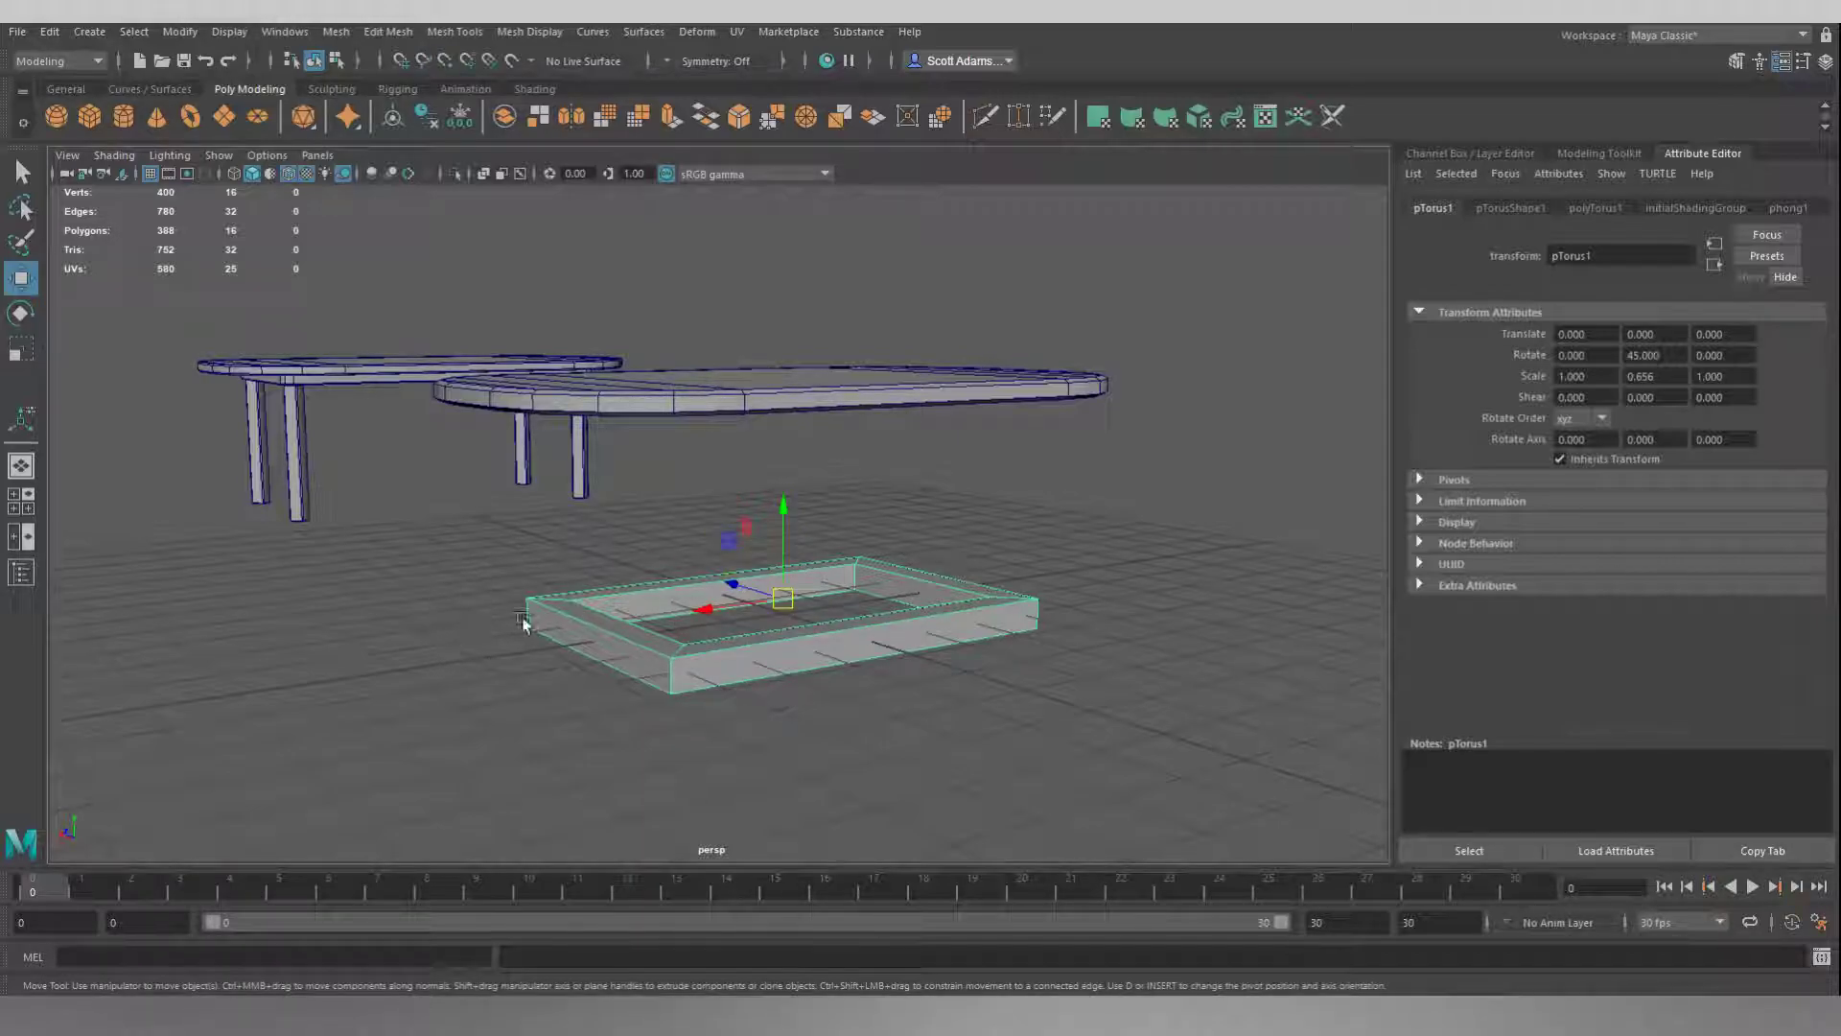
Raise the frame along Y to about 3.07, vertex-snapping it to the underside of the rounded tabletop
alt+drag(597, 599, 801, 586)
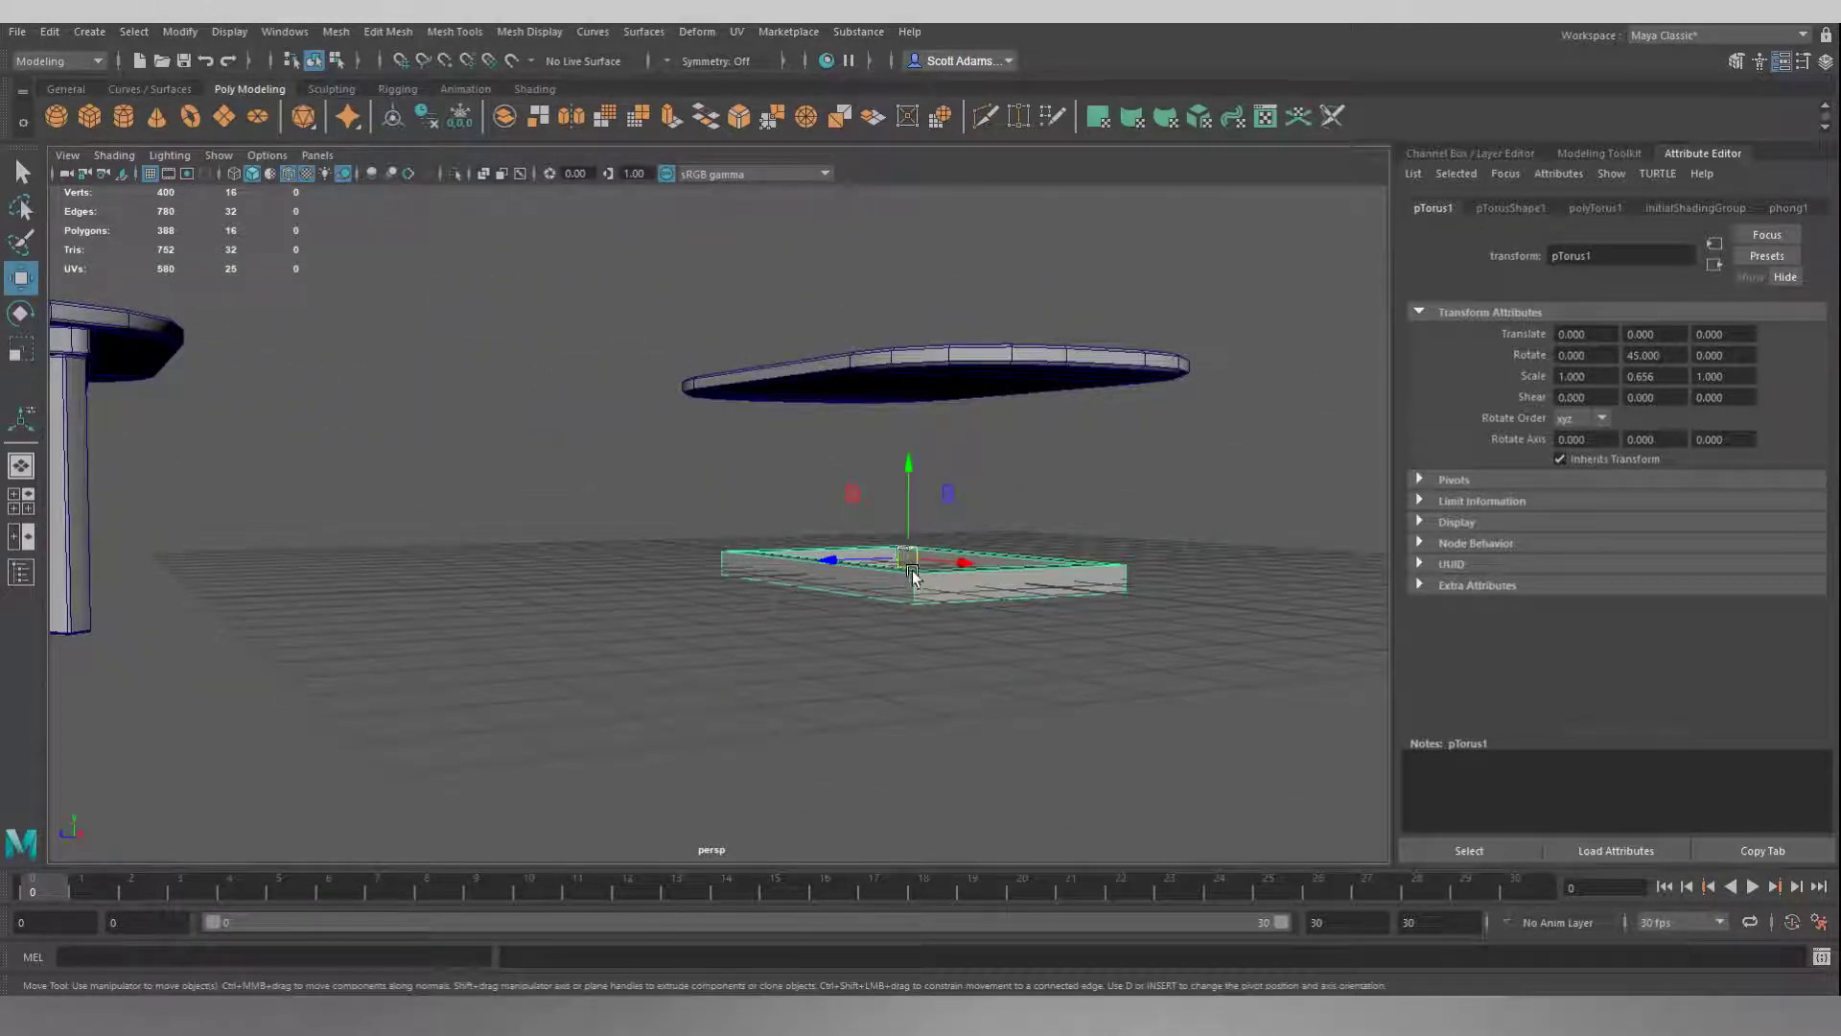
alt+drag(916, 582, 831, 625)
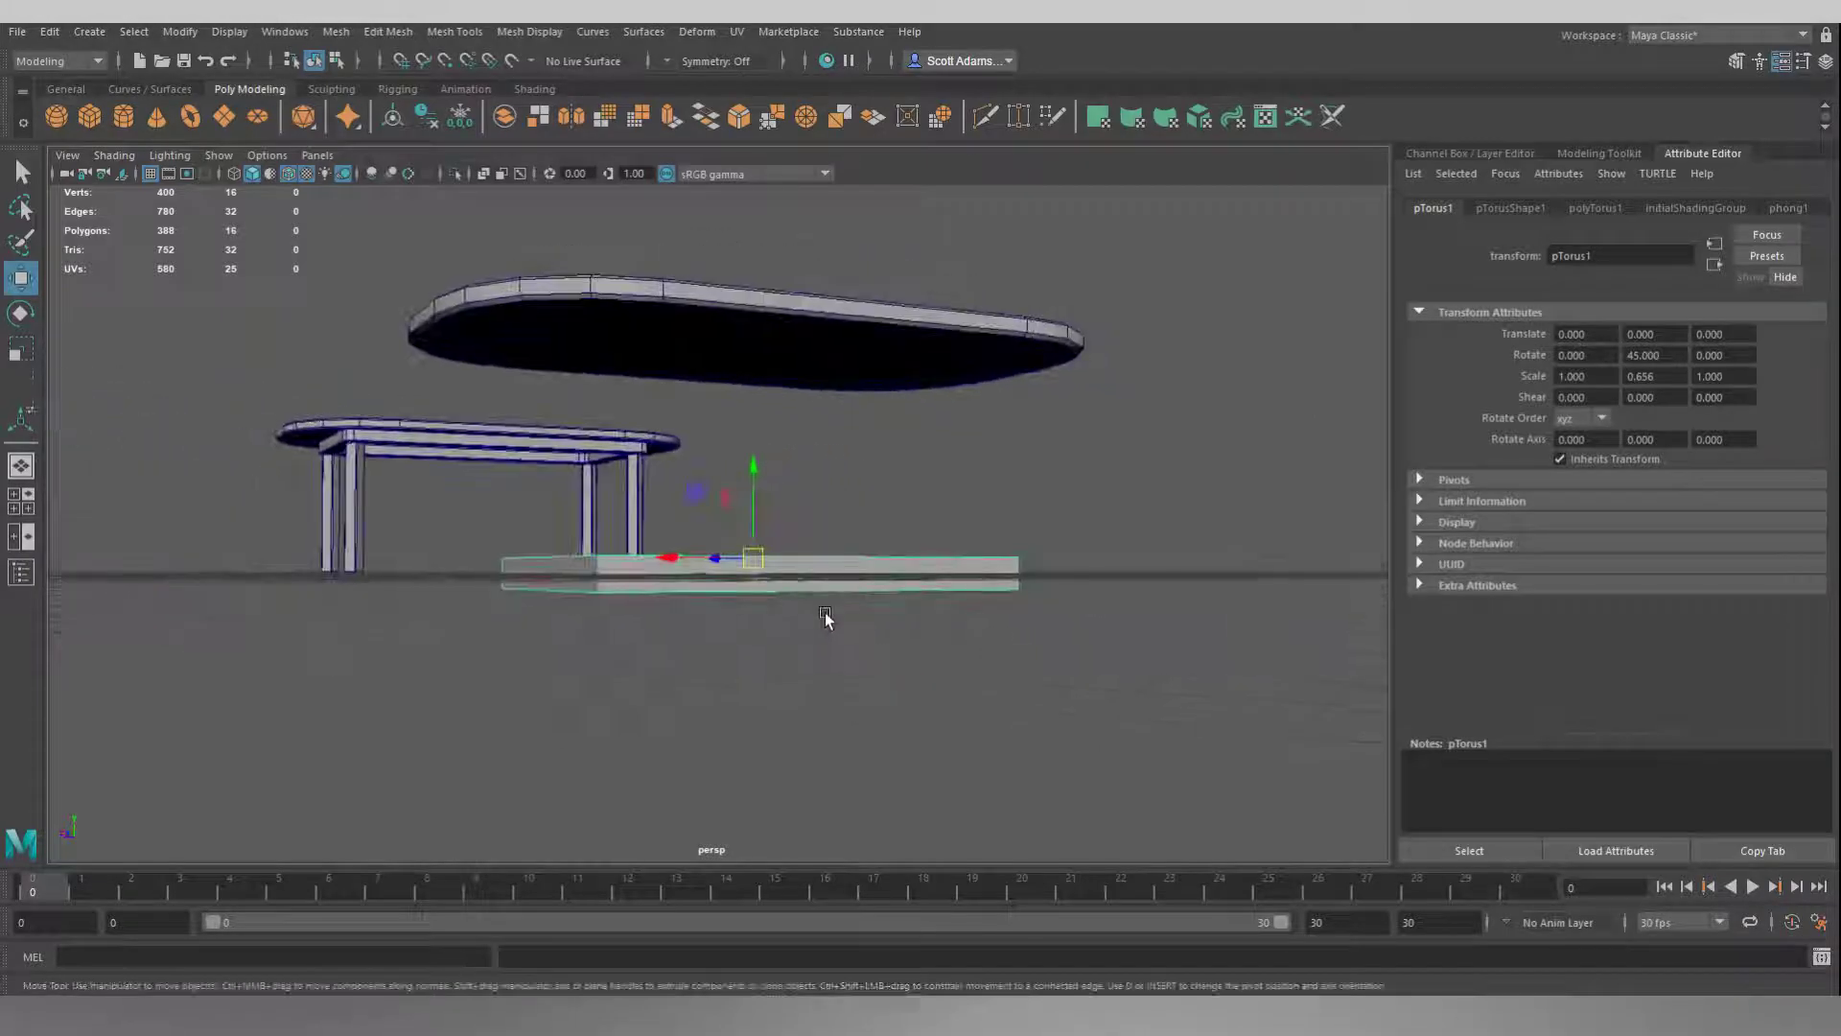
alt+right_drag(831, 625, 913, 554)
alt+drag(913, 554, 958, 540)
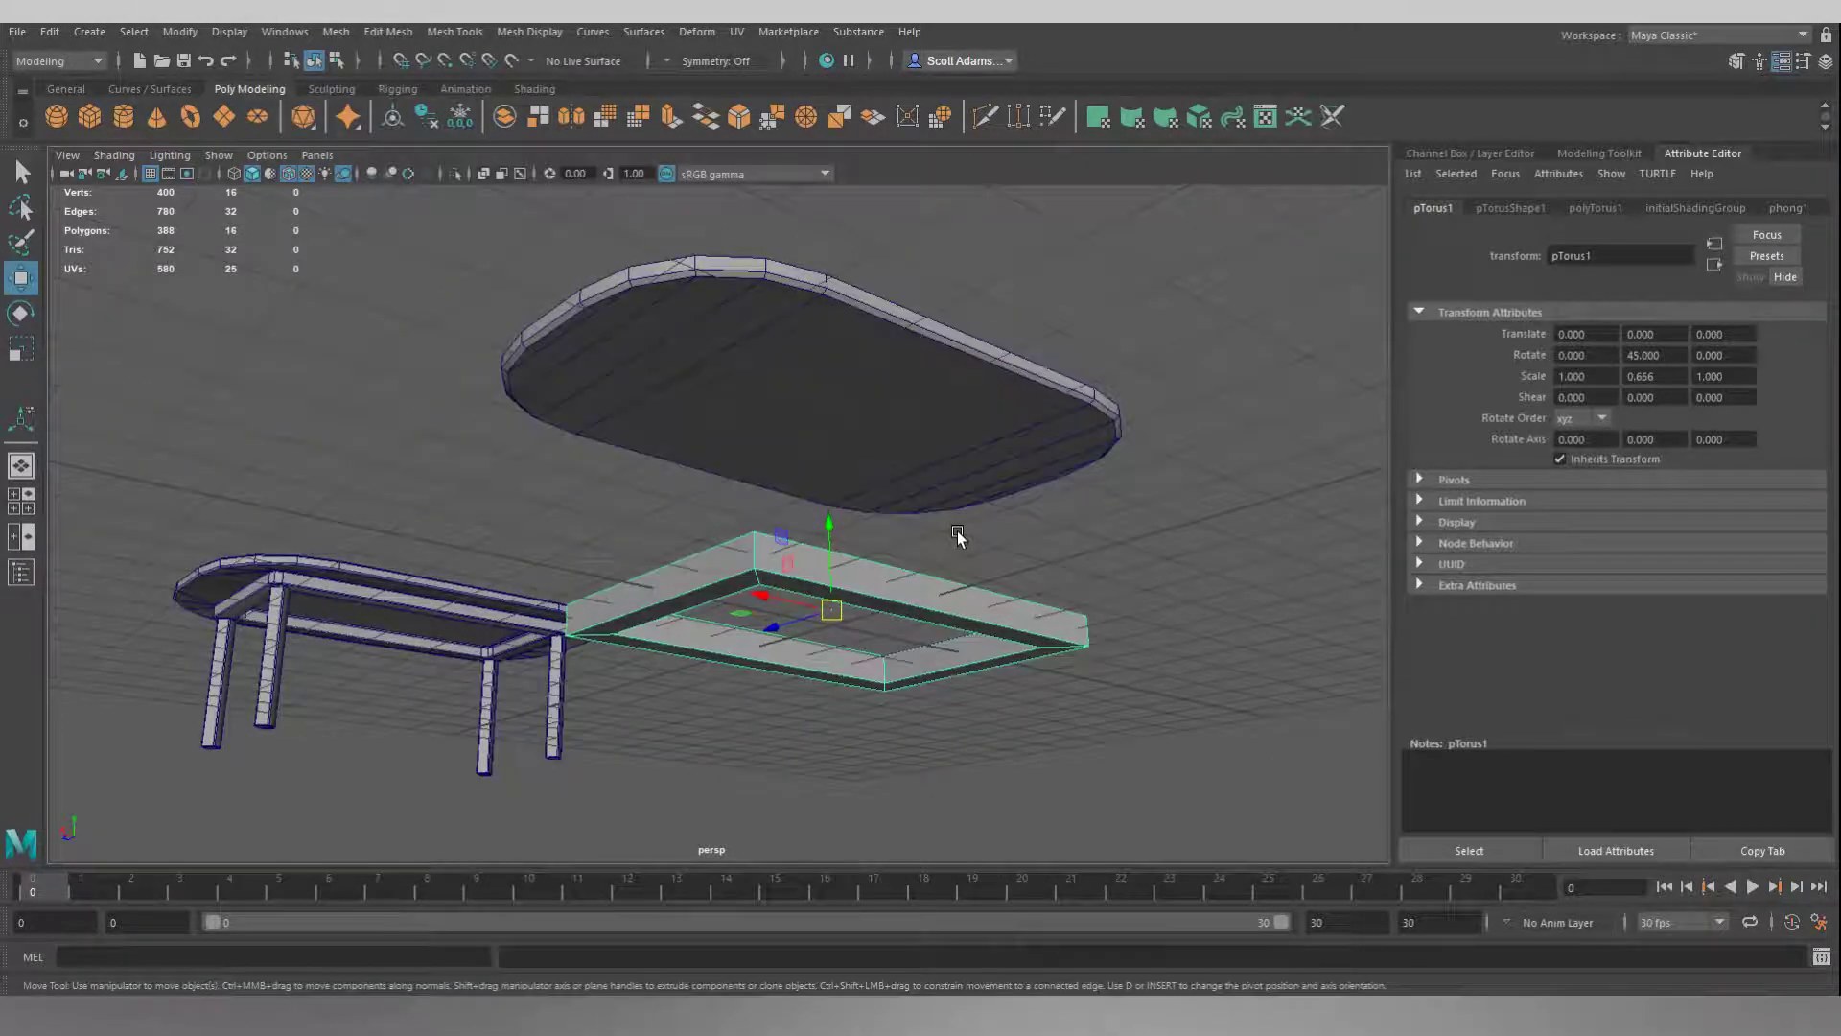
key(v)
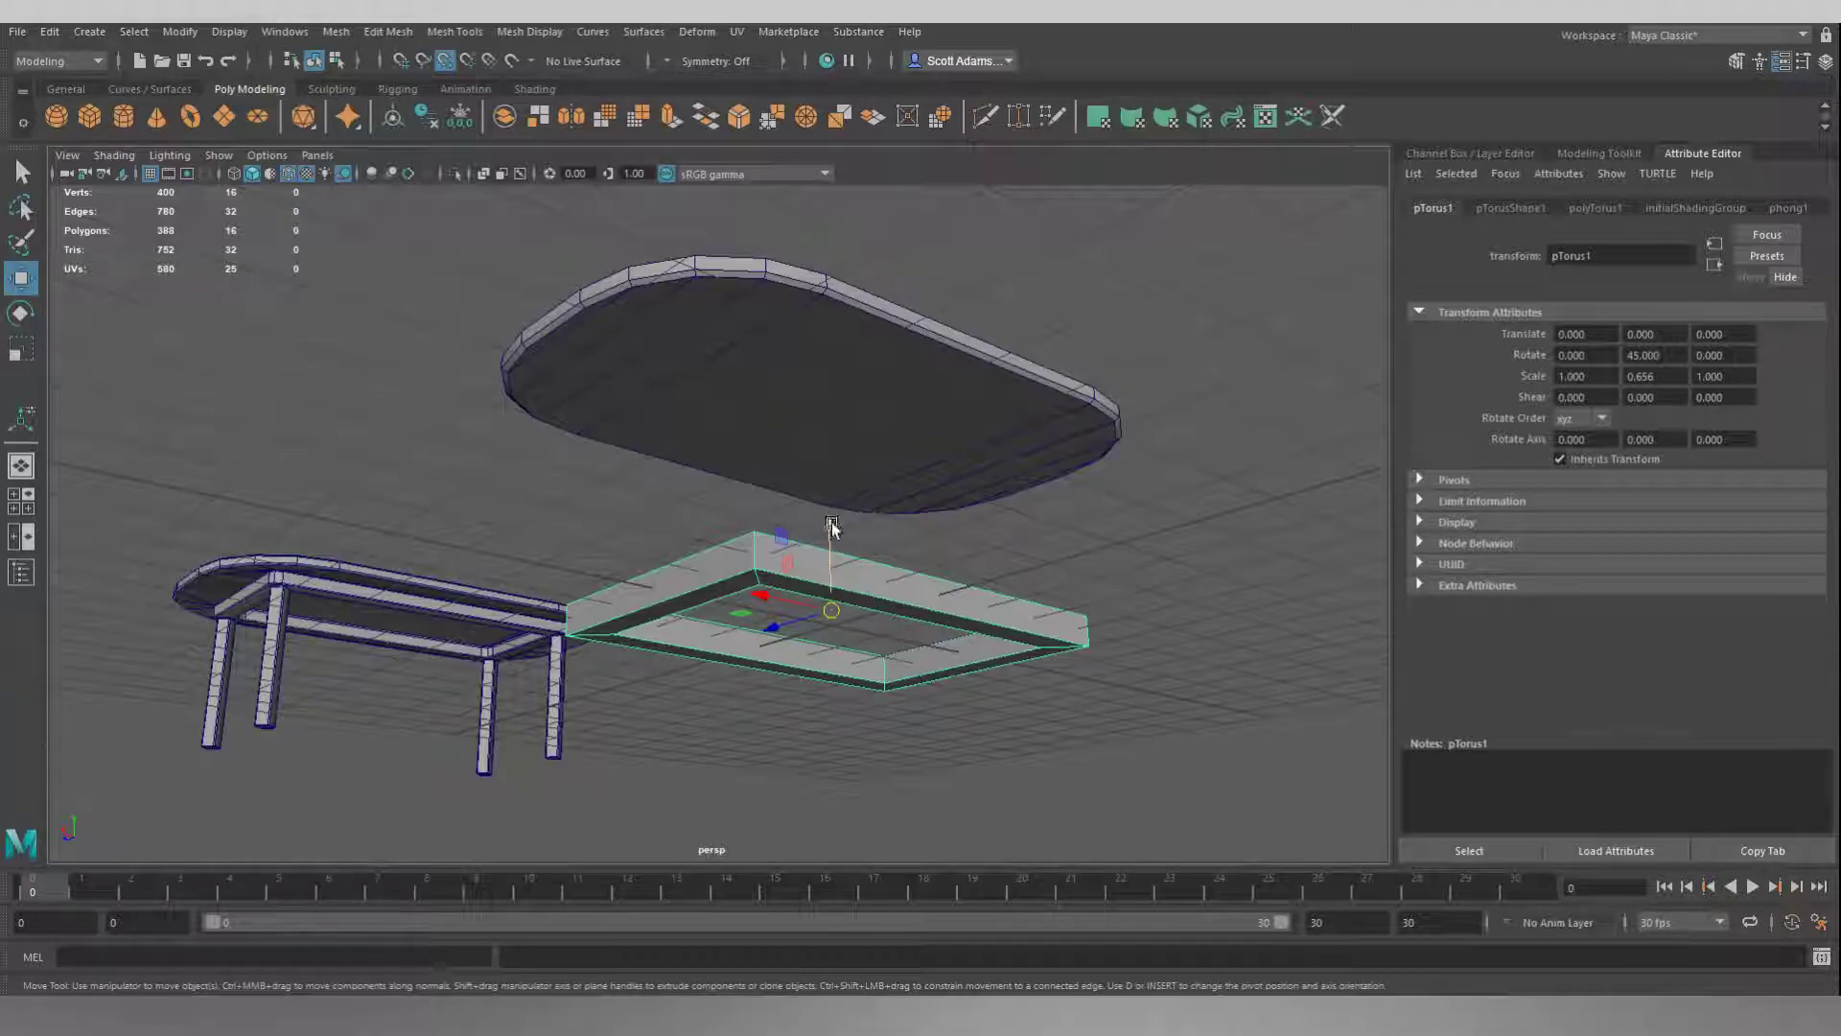
drag(830, 528, 820, 304)
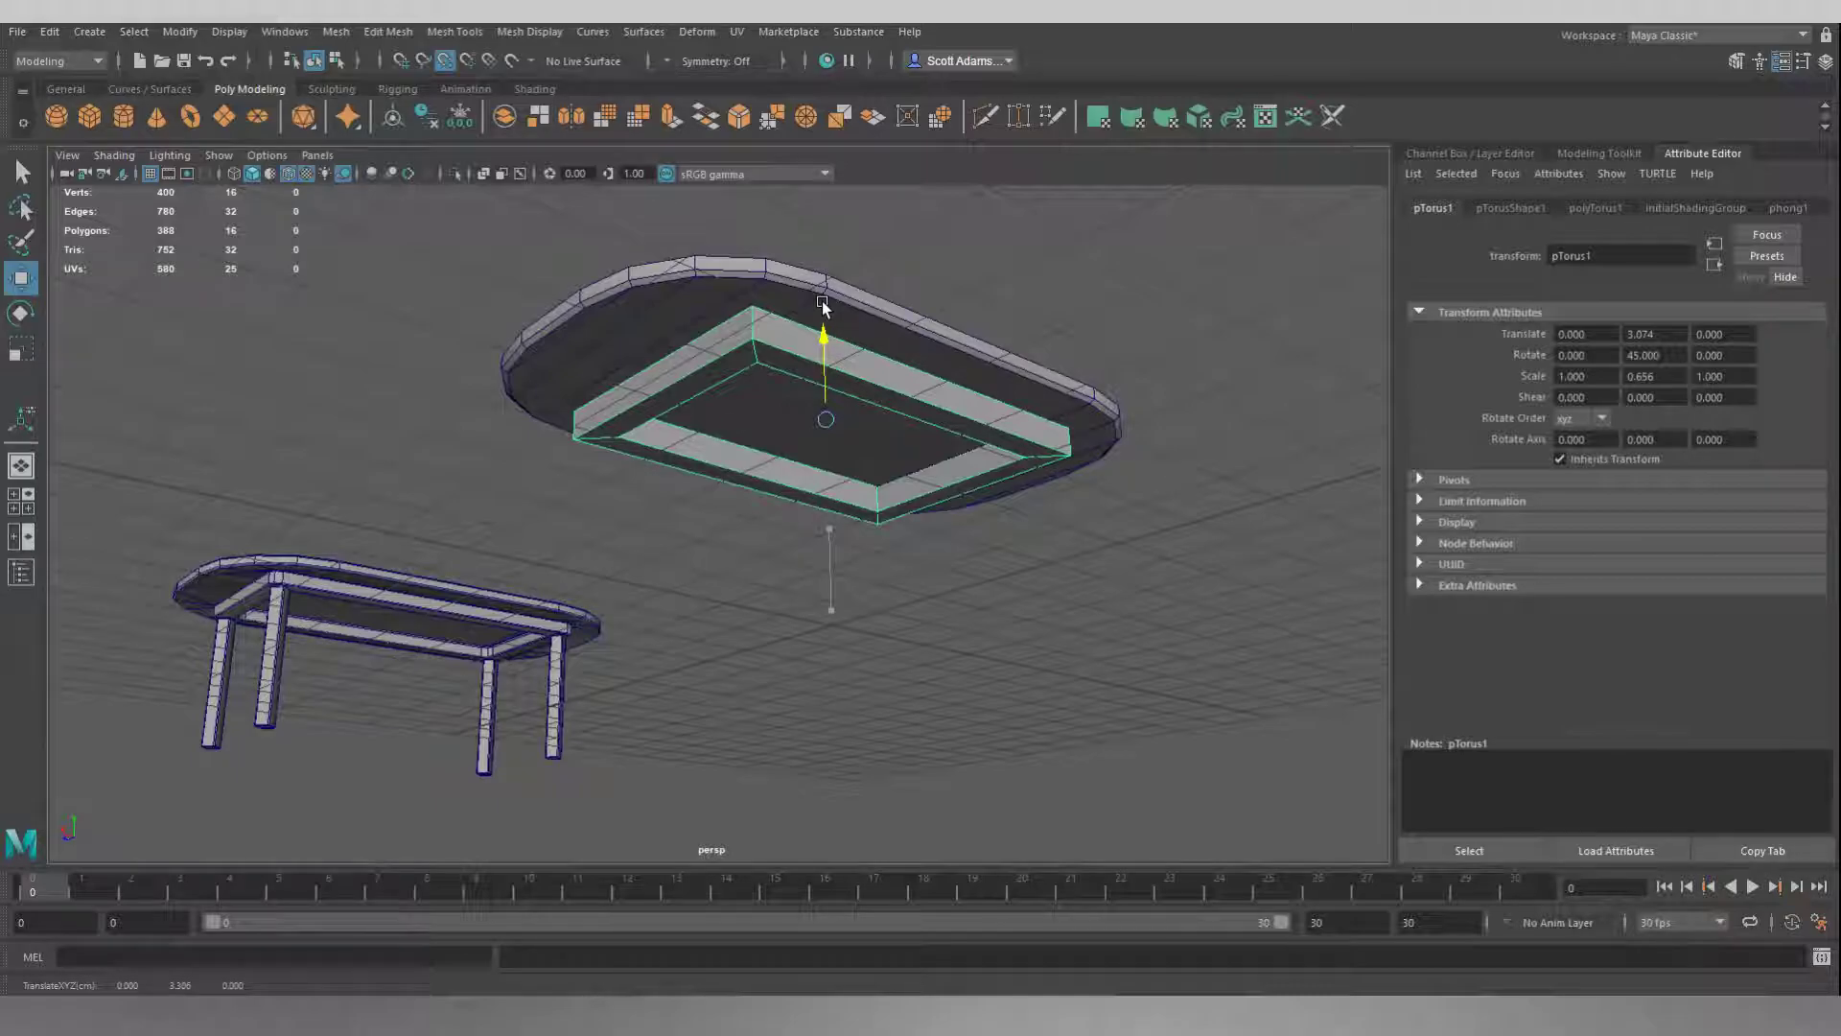
alt+drag(961, 328, 1005, 313)
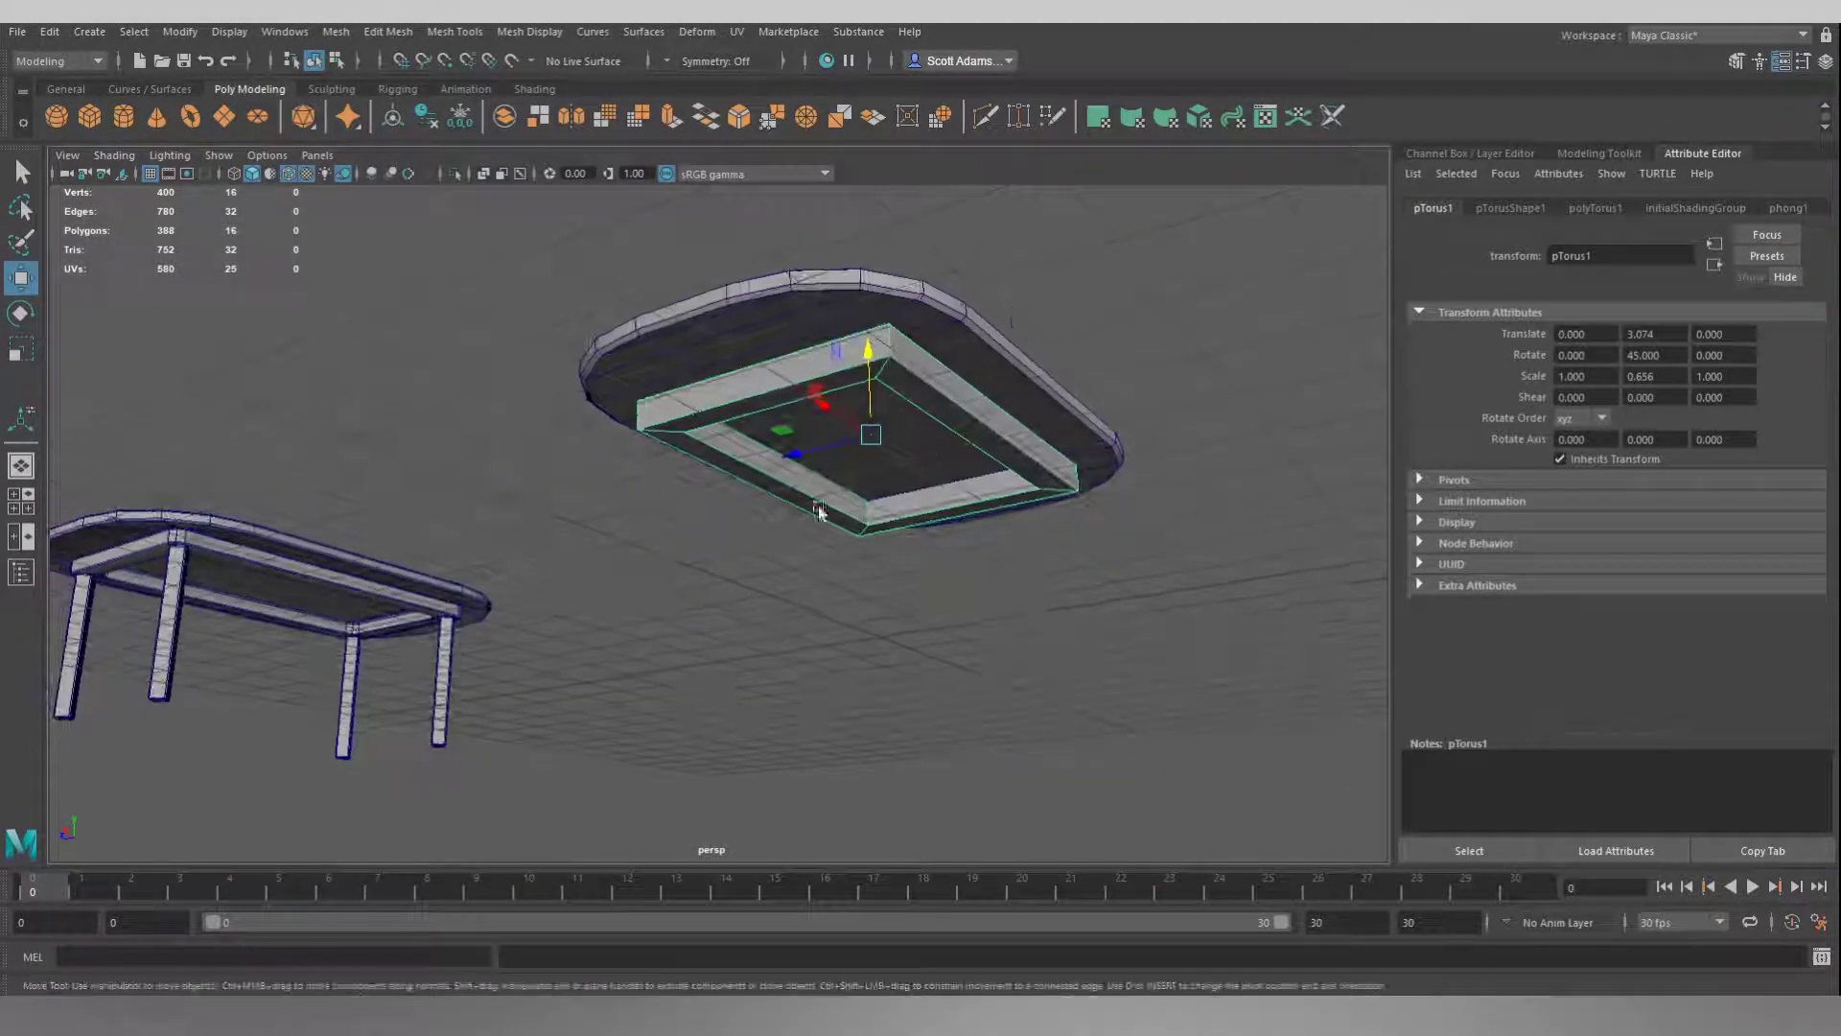